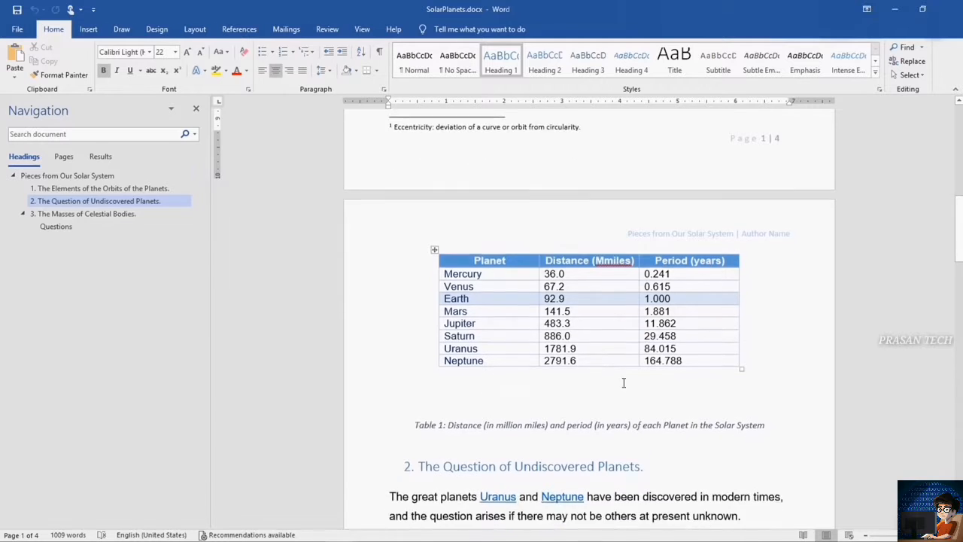
# Examine the planet table and the Uranus and Neptune links under "The Question of Undiscovered Planets" in SolarPlanets.docx
pyautogui.scroll(-2, 758, 397)
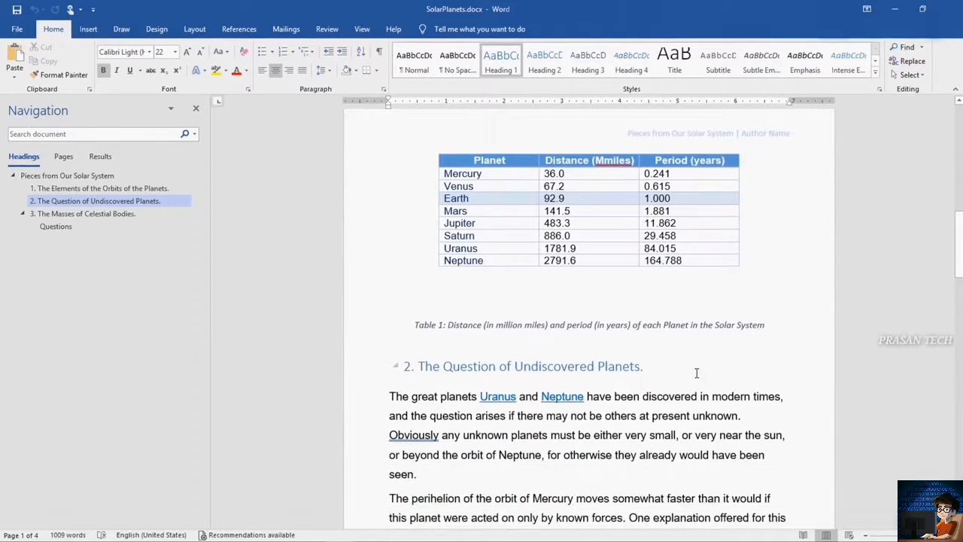
pyautogui.moveTo(504, 397)
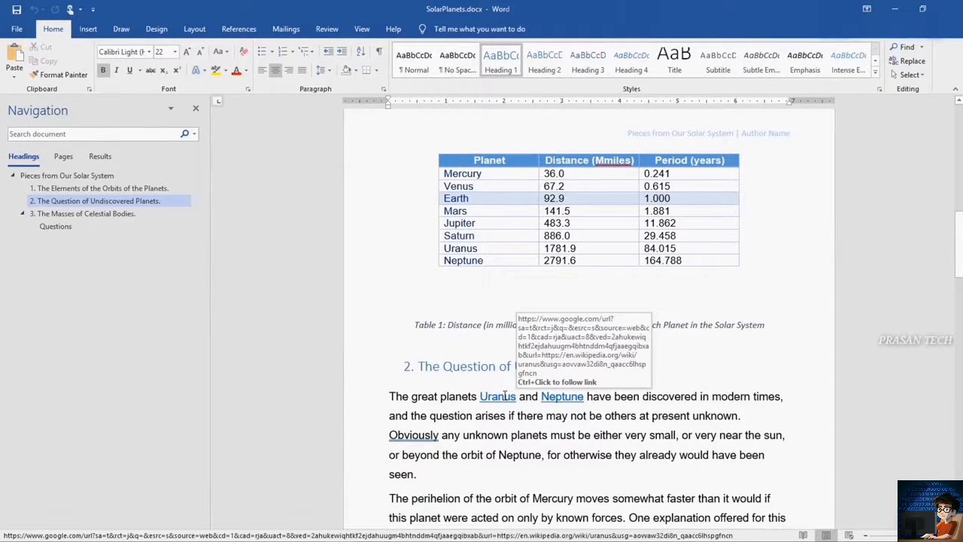
pyautogui.moveTo(570, 403)
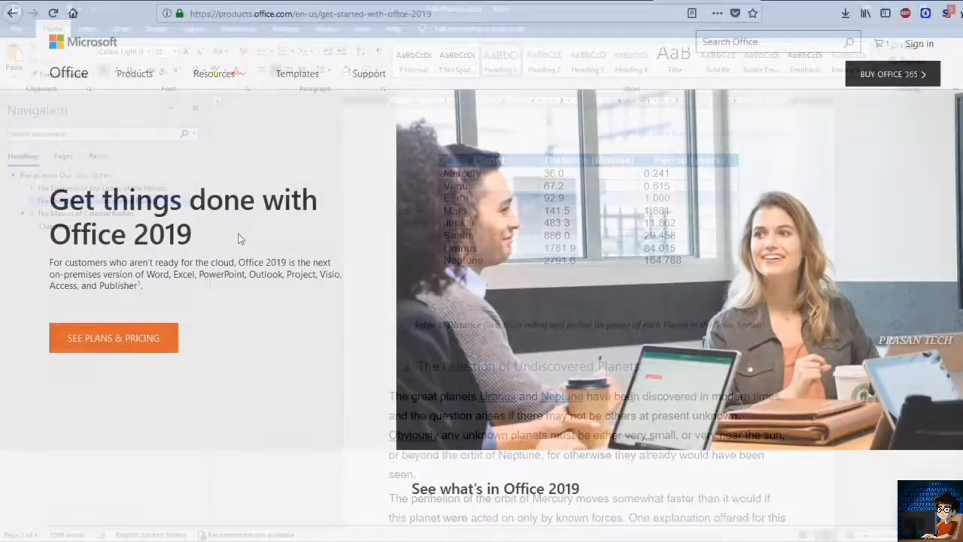
# Switch to the web browser and look through the "Get things done with Office 2019" page
pyautogui.scroll(-5, 292, 290)
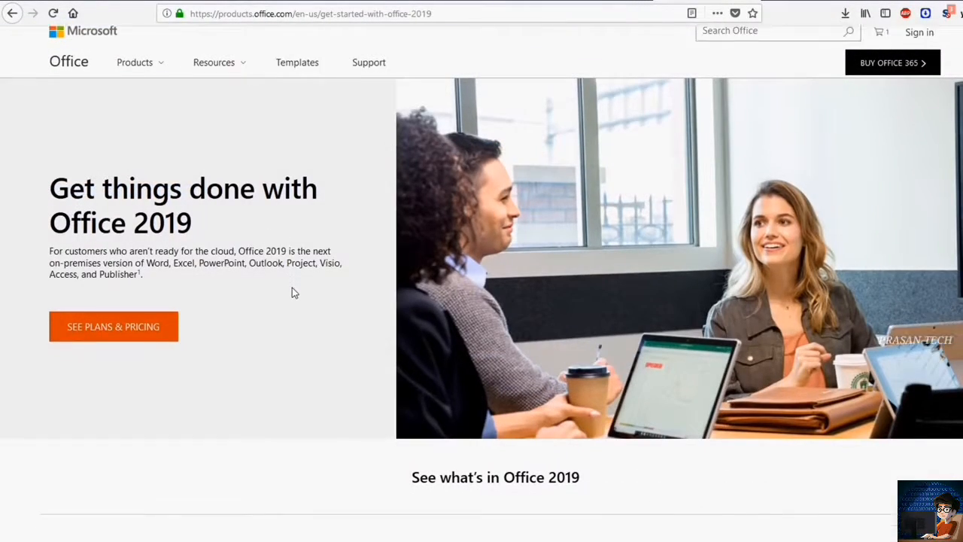
pyautogui.scroll(-5, 295, 295)
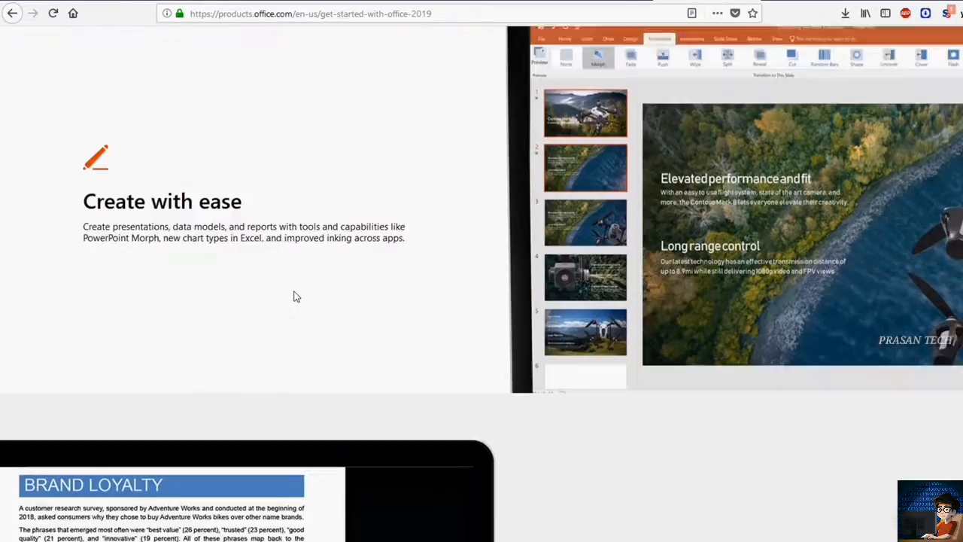
pyautogui.scroll(-3, 294, 294)
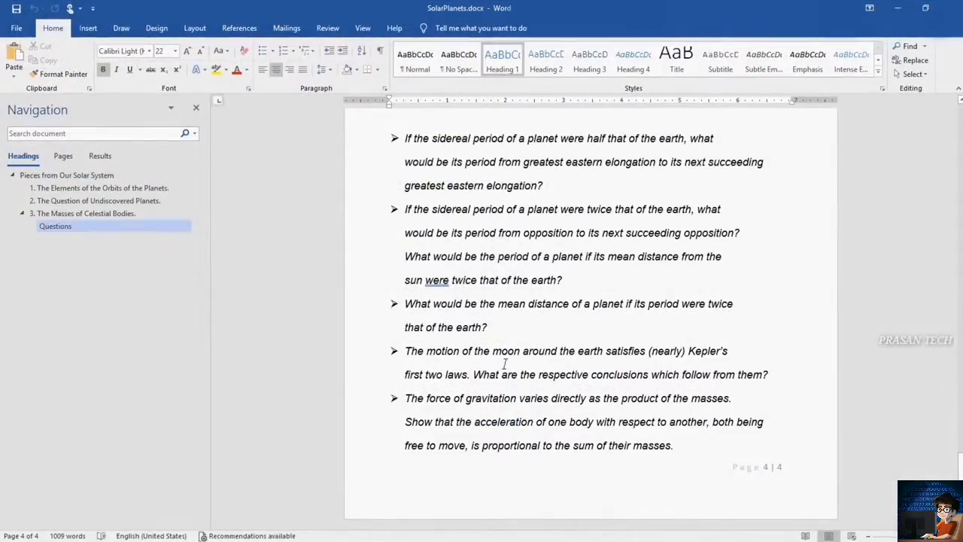
# Switch back to SolarPlanets.docx and jump through its headings, visiting sections 1 and 2, Questions and the main title
pyautogui.click(135, 189)
pyautogui.click(148, 202)
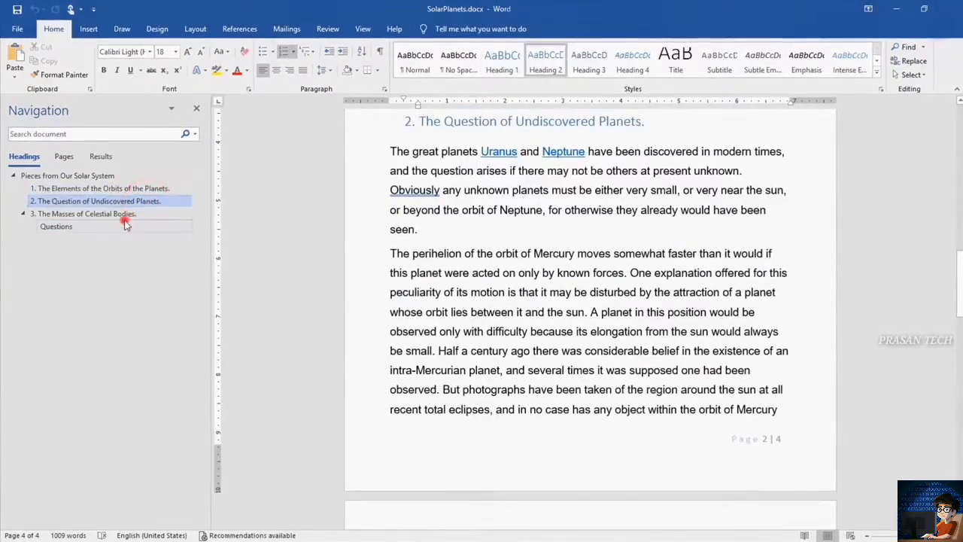
pyautogui.click(125, 225)
pyautogui.click(84, 175)
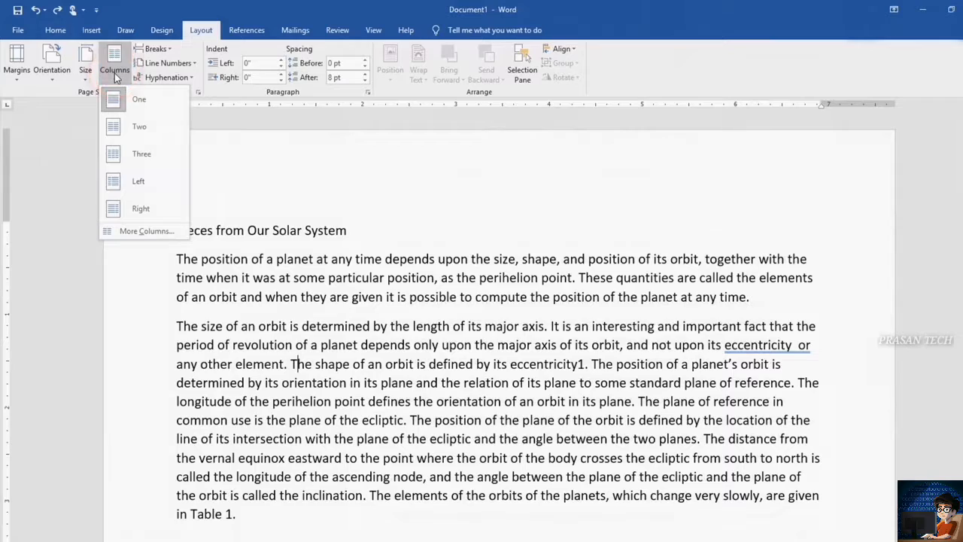
# Lay out the solar system text in Document1 in two columns and review the resulting page
pyautogui.click(139, 126)
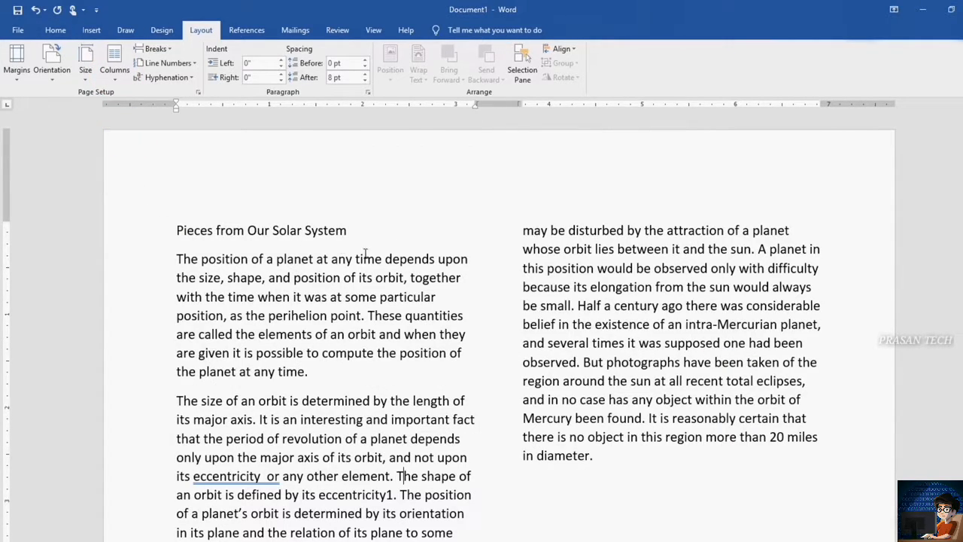
pyautogui.scroll(-10, 365, 254)
pyautogui.scroll(4, 403, 325)
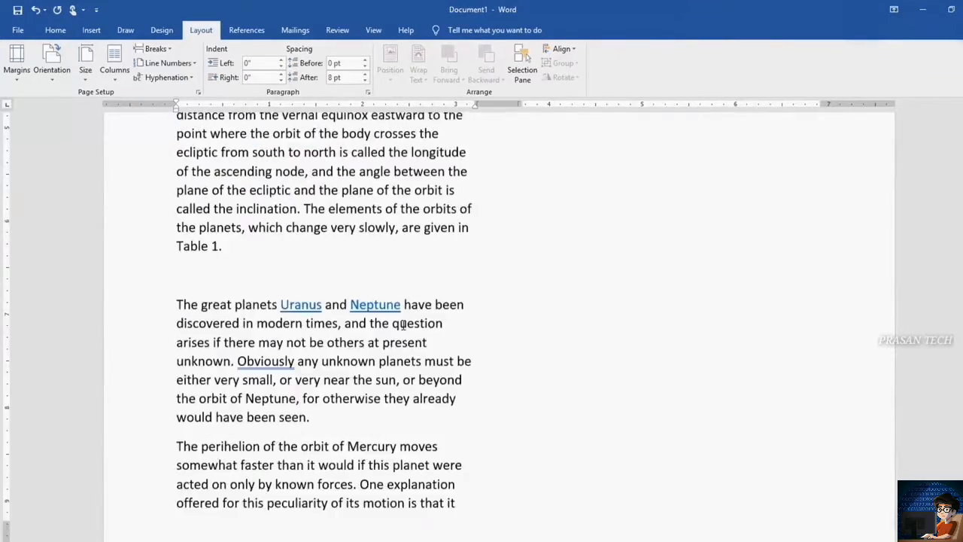
pyautogui.scroll(6, 403, 325)
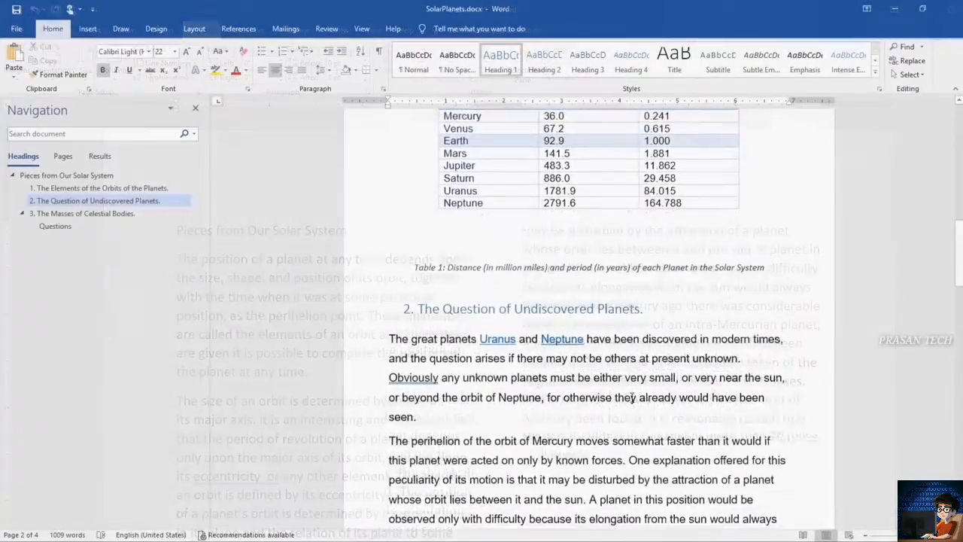
# Read through SolarPlanets.docx from "The Question of Undiscovered Planets" to the gravitation equation on page 4
pyautogui.scroll(-5, 628, 390)
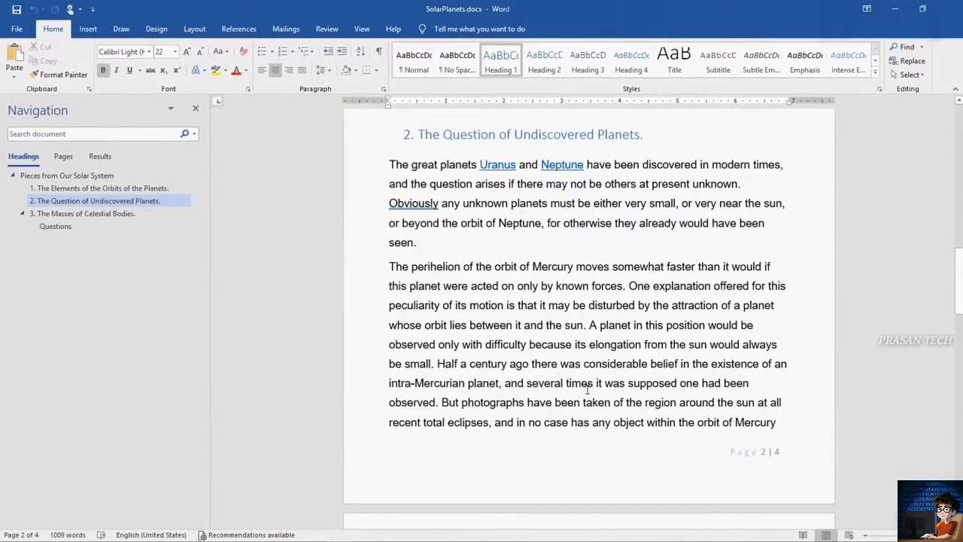
pyautogui.scroll(-5, 588, 389)
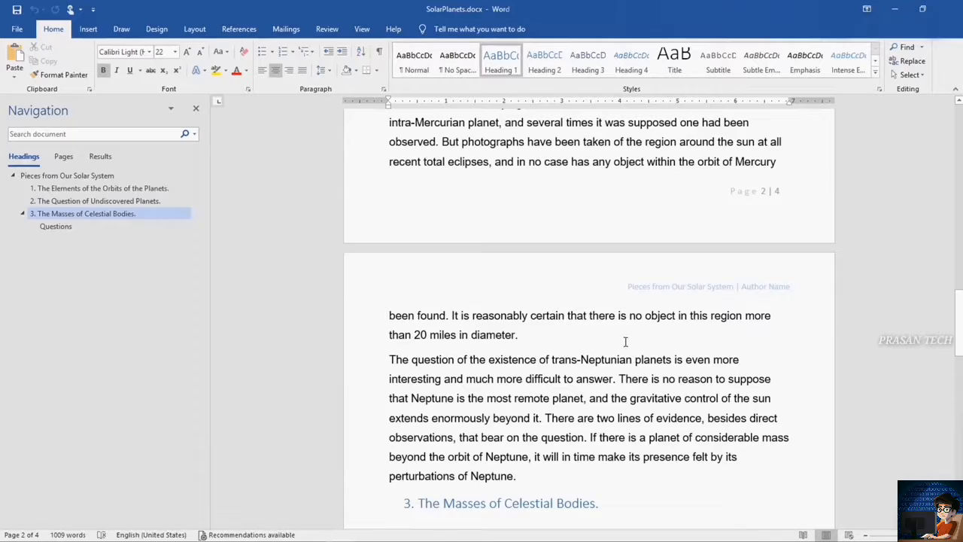
pyautogui.scroll(-3, 524, 398)
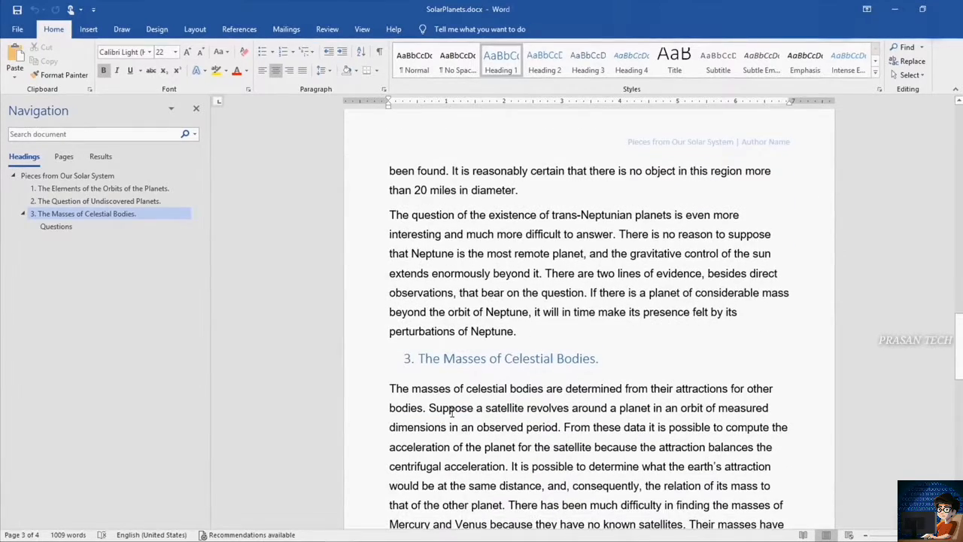
pyautogui.scroll(-5, 451, 412)
pyautogui.scroll(-5, 470, 399)
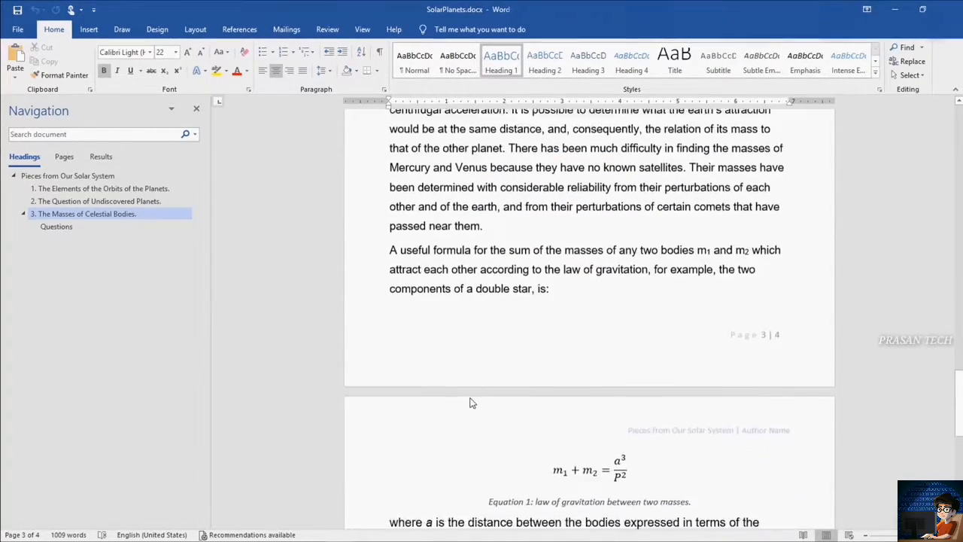
pyautogui.scroll(-7, 471, 399)
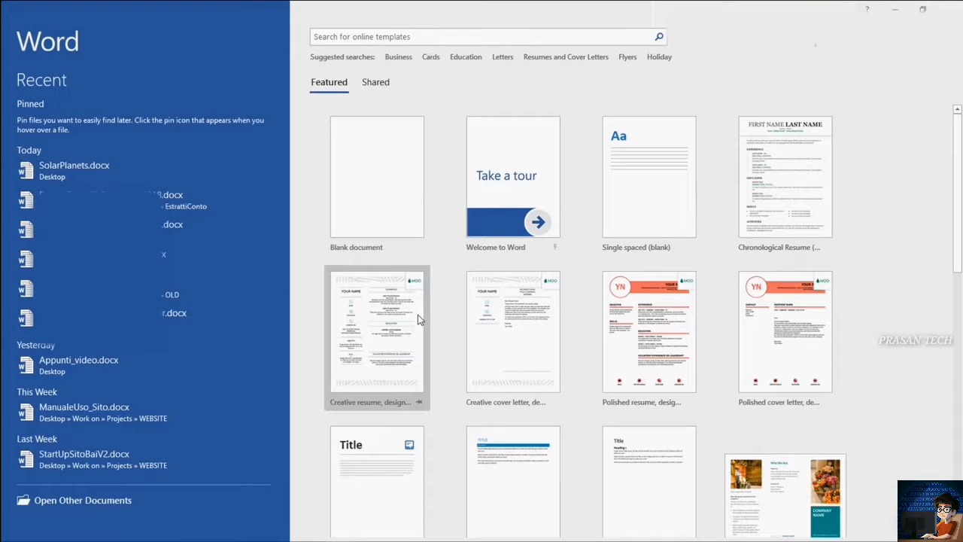
# Create a new blank document and hide its navigation pane
pyautogui.click(368, 194)
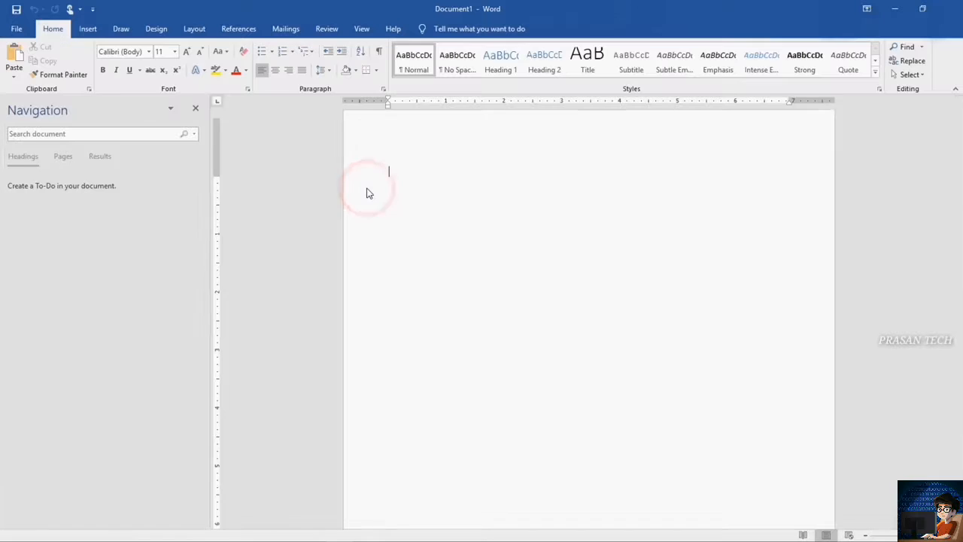
pyautogui.click(195, 108)
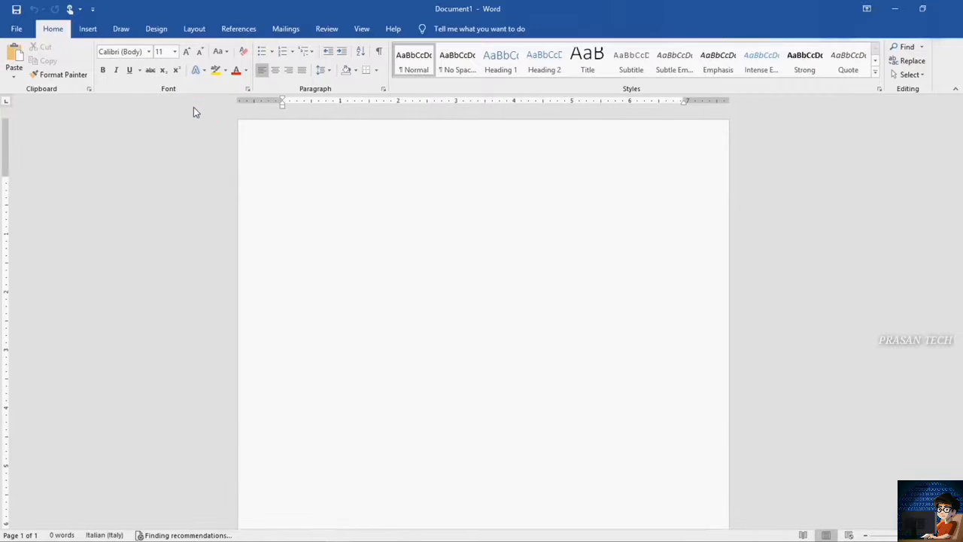
# Try out blank lines down the empty page and write "Hello" near its top
pyautogui.scroll(-1, 538, 218)
pyautogui.scroll(1, 512, 216)
pyautogui.scroll(-8, 396, 228)
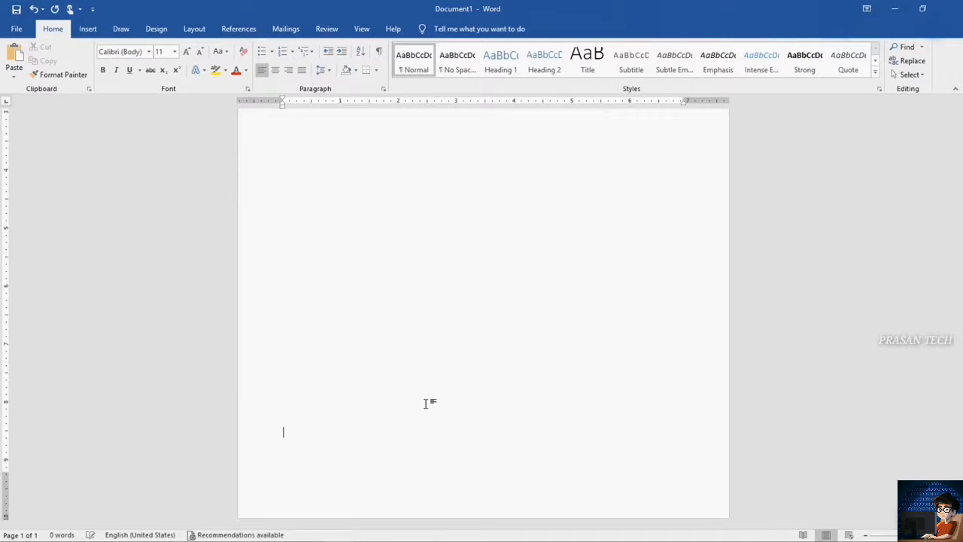
pyautogui.press('Return')
pyautogui.scroll(-4, 411, 388)
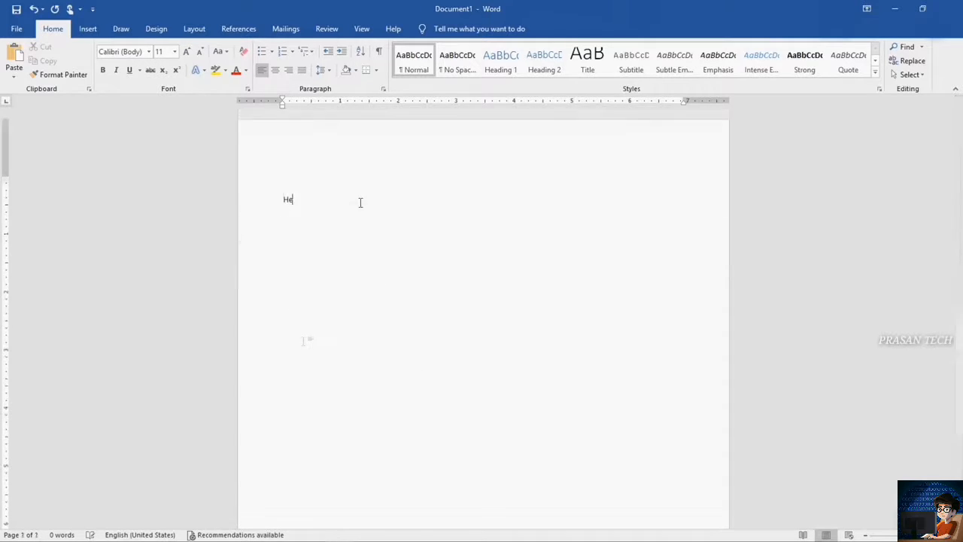
pyautogui.write('lo')
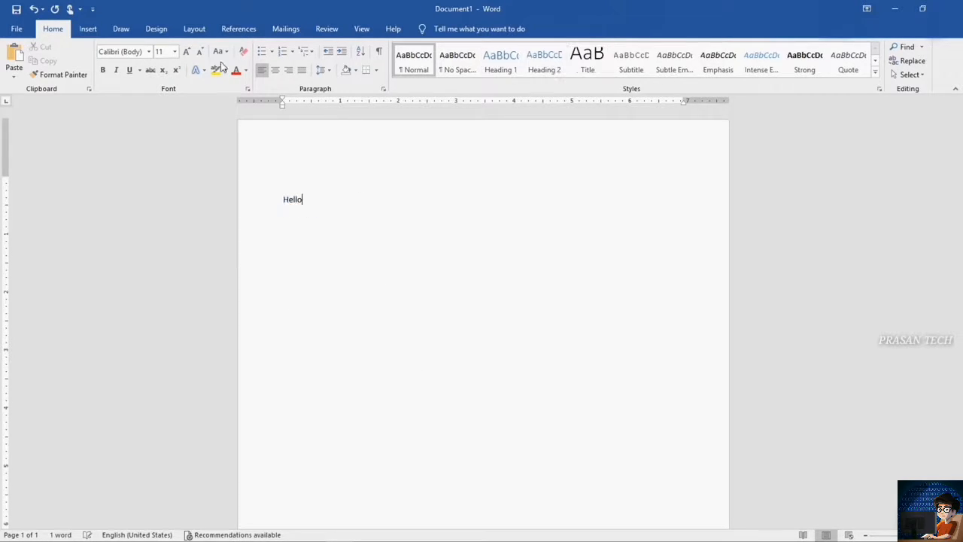
pyautogui.click(90, 30)
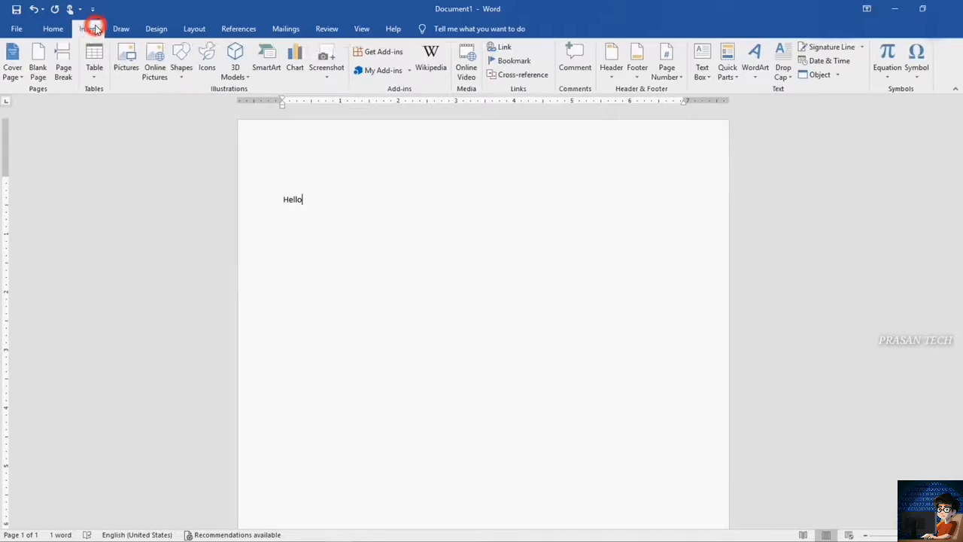
pyautogui.click(121, 30)
pyautogui.click(157, 29)
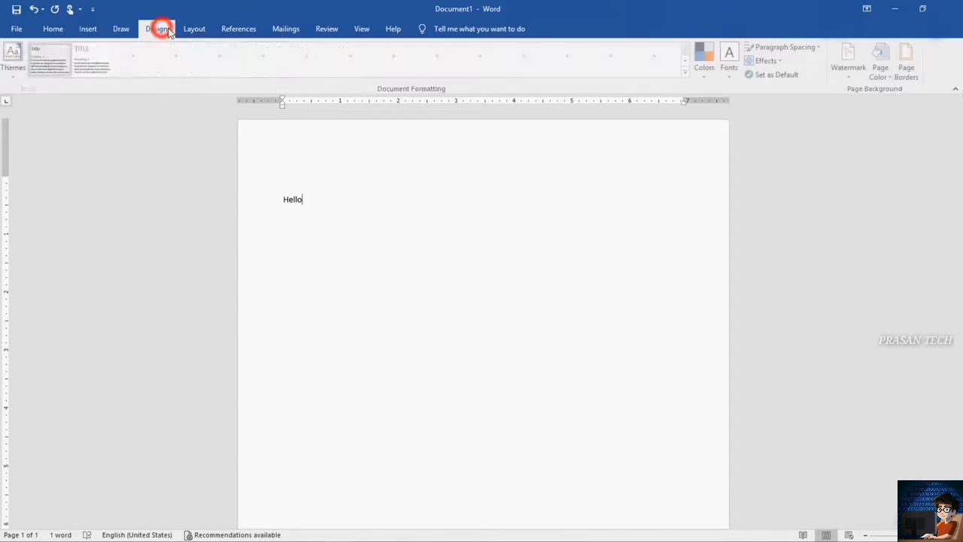
pyautogui.click(208, 31)
pyautogui.click(54, 29)
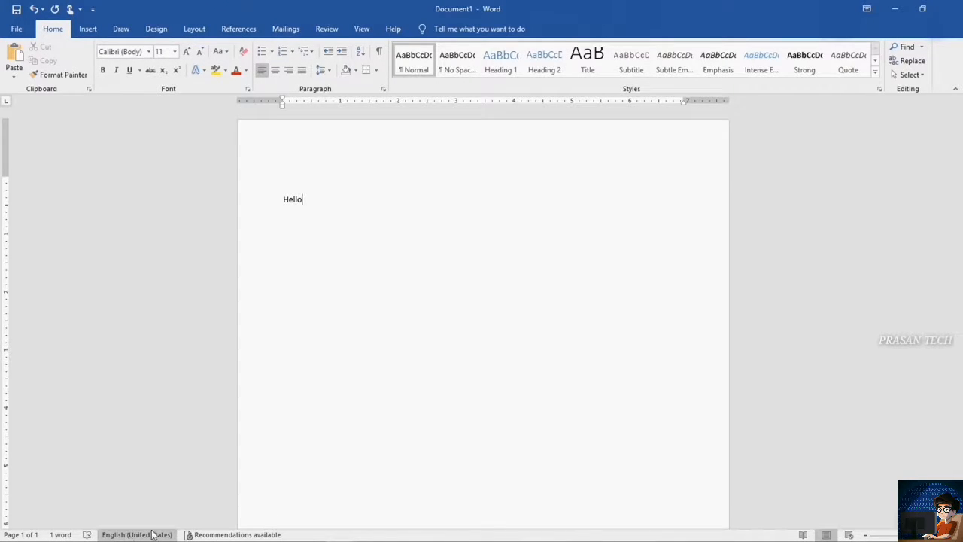
# Enter the title "Pieces from Our Solar System" followed by the lines "This is the first line" and "This is the second line"
pyautogui.moveTo(898, 534)
pyautogui.mouseDown()
pyautogui.moveTo(887, 536)
pyautogui.moveTo(910, 536)
pyautogui.mouseUp()
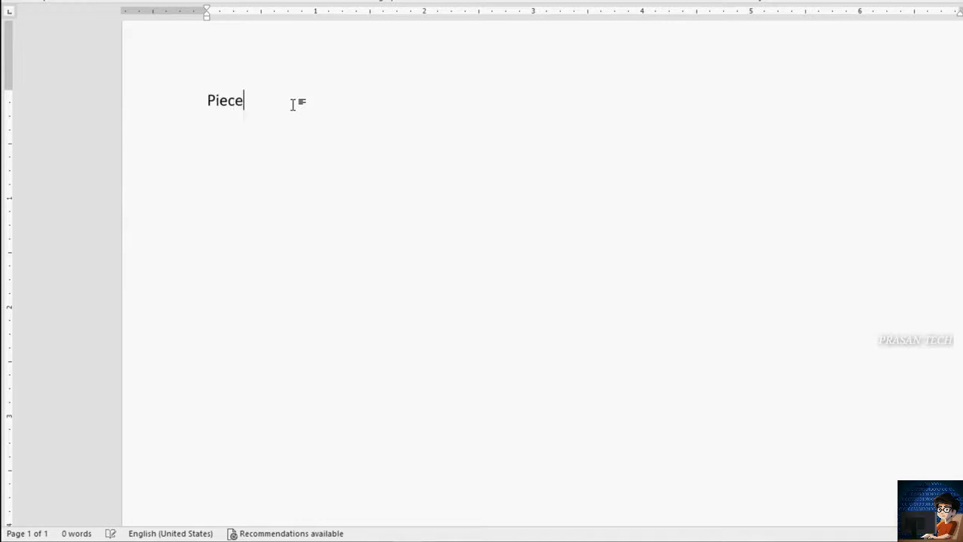
pyautogui.write('ur Solar System This')
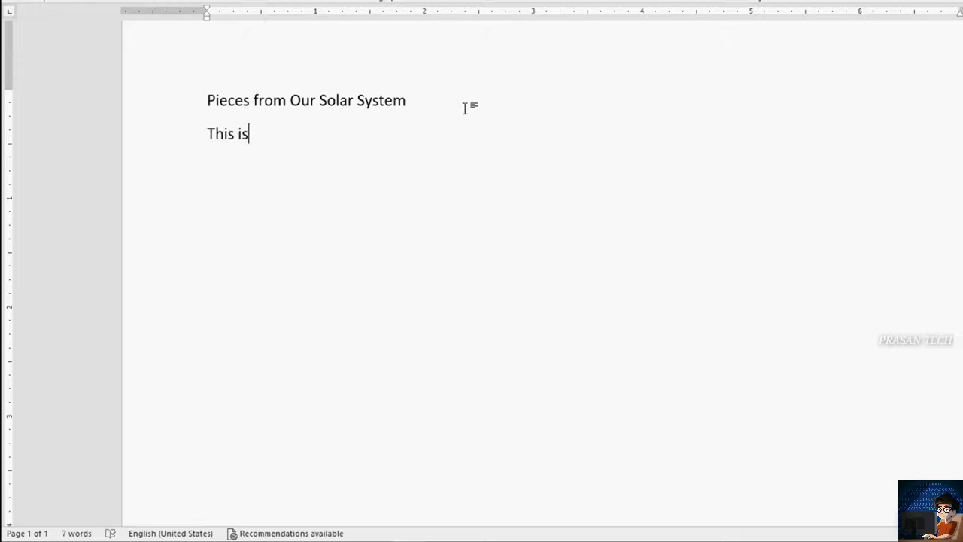
pyautogui.write(' is the first line')
pyautogui.press('Return')
pyautogui.write('This is the se')
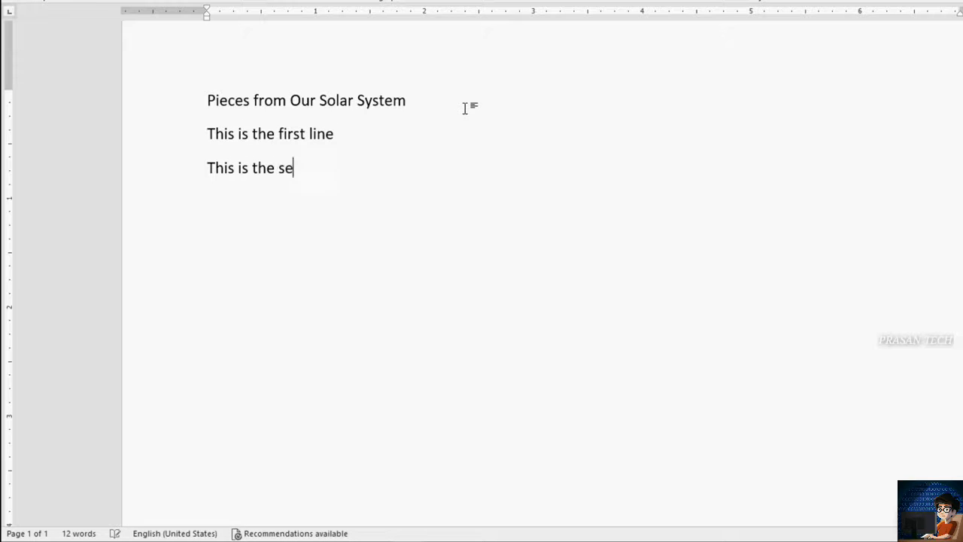
pyautogui.write('cond line')
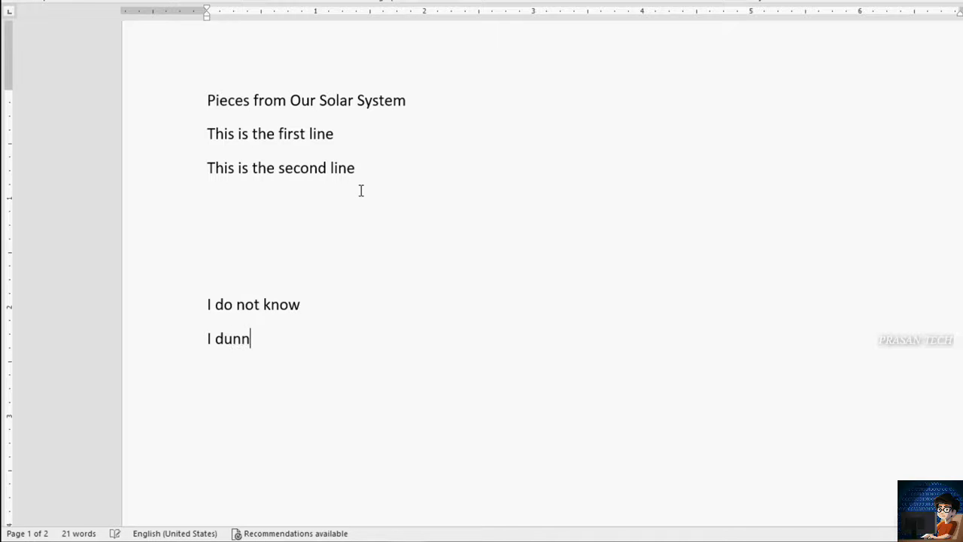
# Leave a gap and add the lines "I do not know", "I dunno", "I was you" and "I were you"
pyautogui.press('Return')
pyautogui.write('I were you')
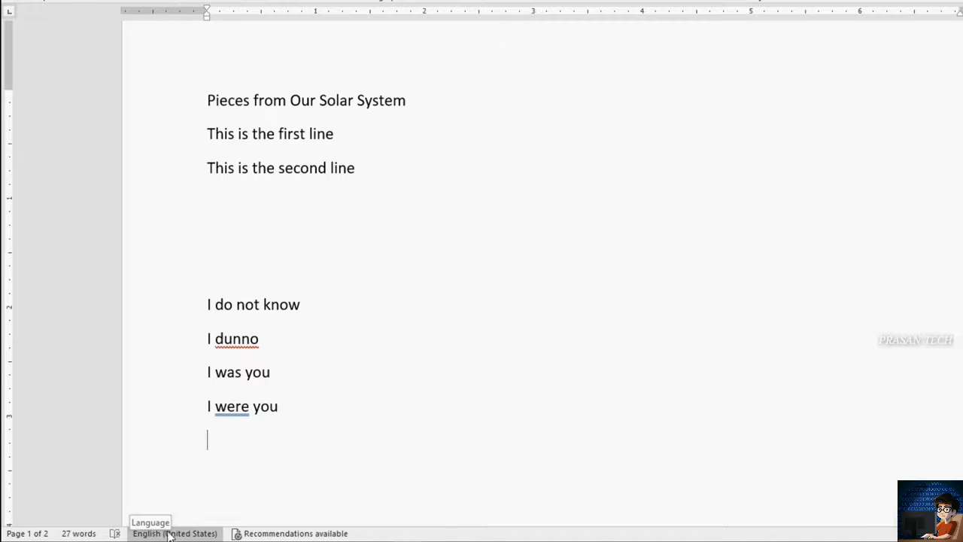
pyautogui.click(210, 534)
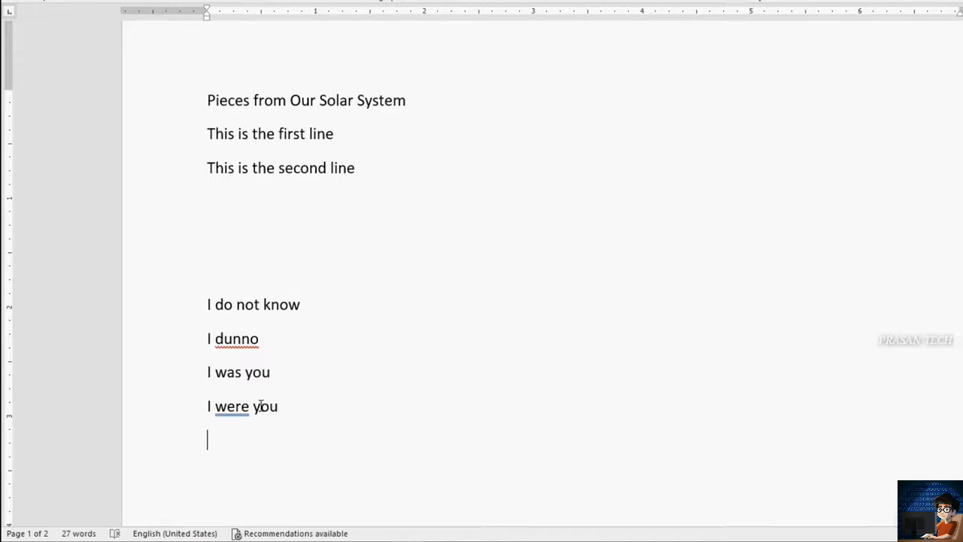
# Replace "were" with the suggested "was" in the last line and add "dunno" to the dictionary
pyautogui.rightClick(237, 407)
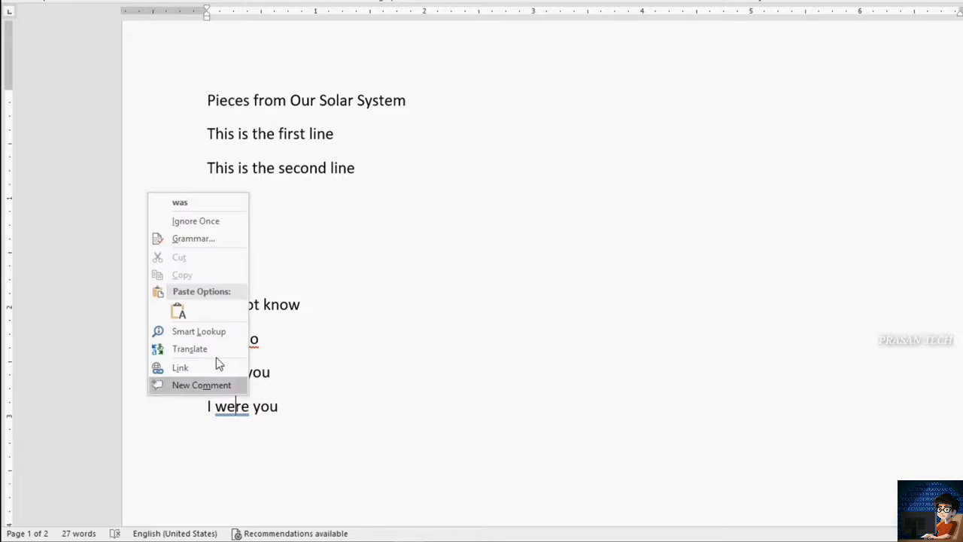
pyautogui.click(198, 201)
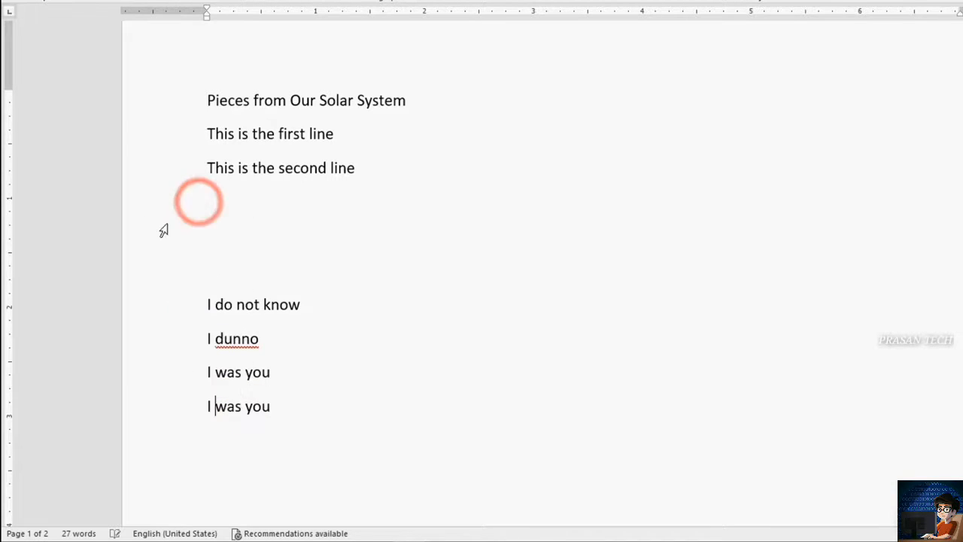
pyautogui.rightClick(239, 336)
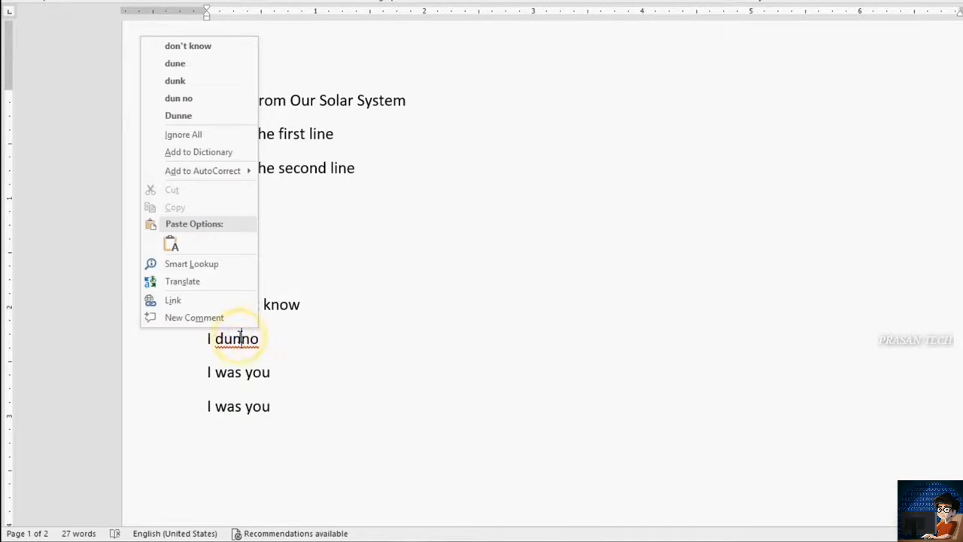
pyautogui.click(225, 153)
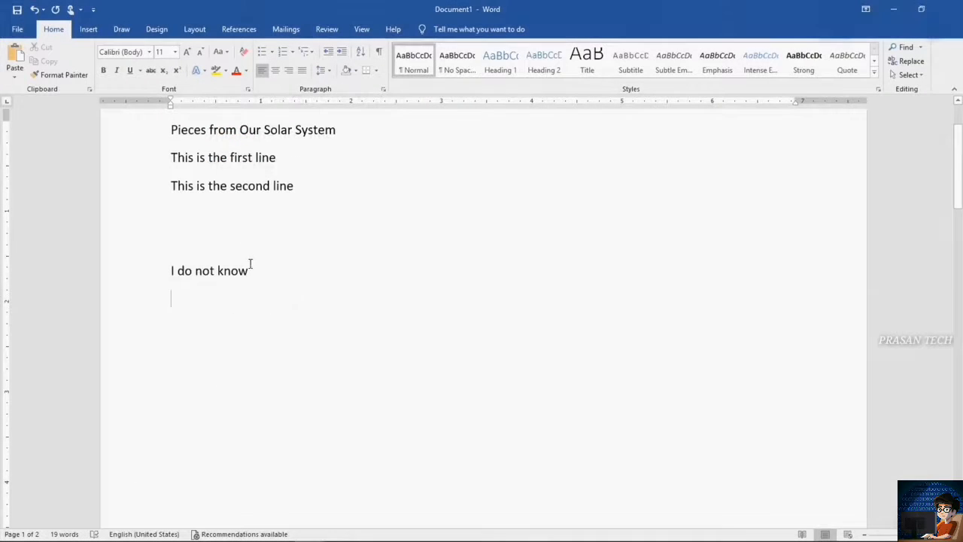
# Add smiling and sad emojis after "I do not know", with "Alpha character: α" and the equation A = πr² on the lines below
pyautogui.click(251, 270)
pyautogui.write(': α')
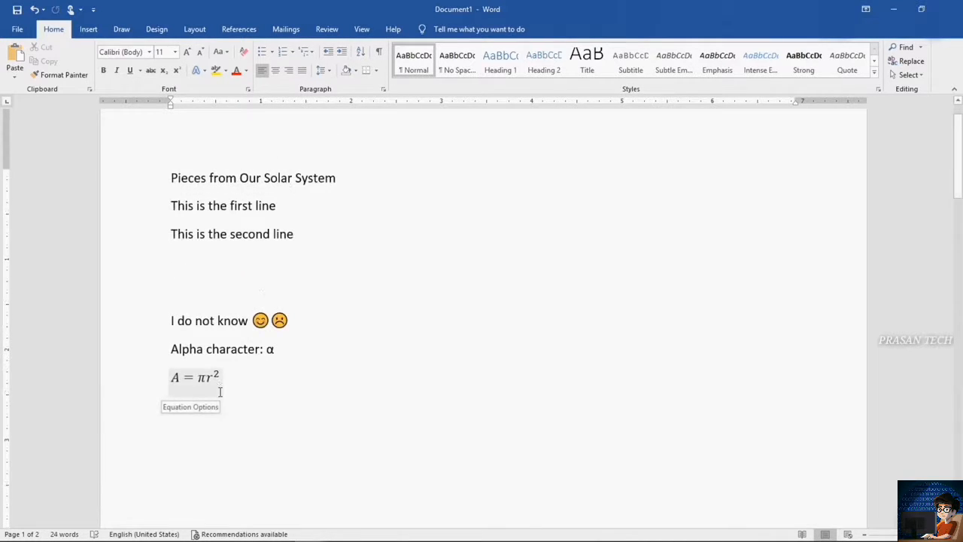
# Insert the equation E = mc² after the text "This is the energy equation:", entering the exponent as a superscript
pyautogui.click(211, 382)
pyautogui.click(176, 377)
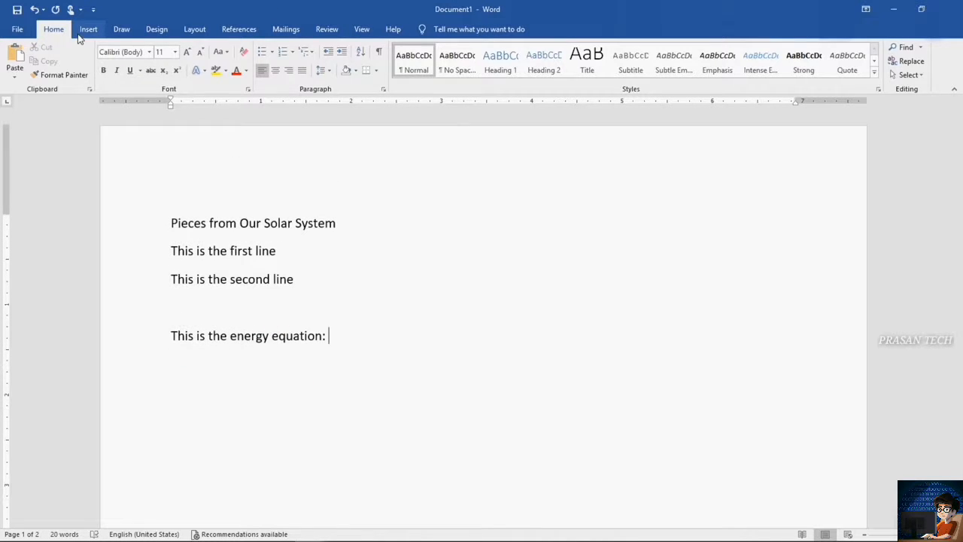
pyautogui.click(85, 30)
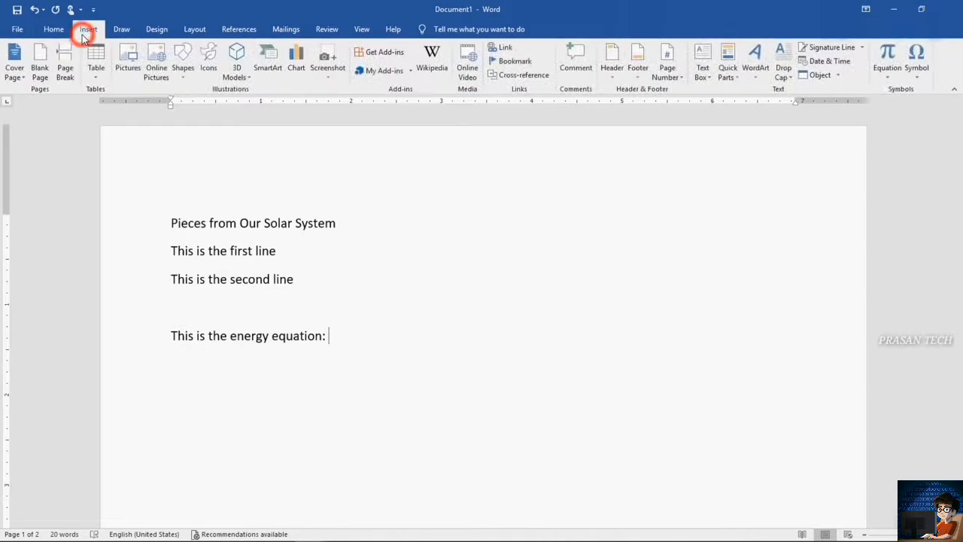
pyautogui.click(887, 60)
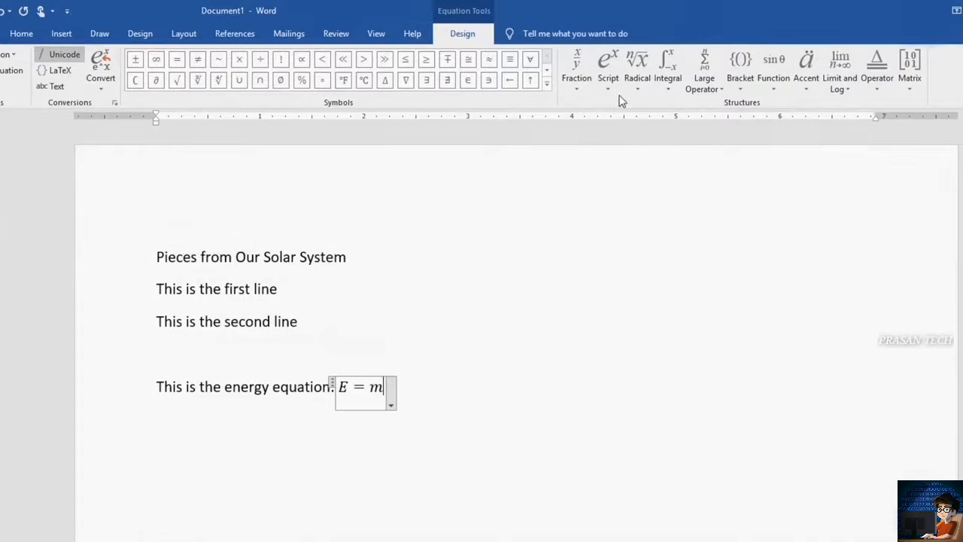
pyautogui.click(607, 81)
pyautogui.click(625, 157)
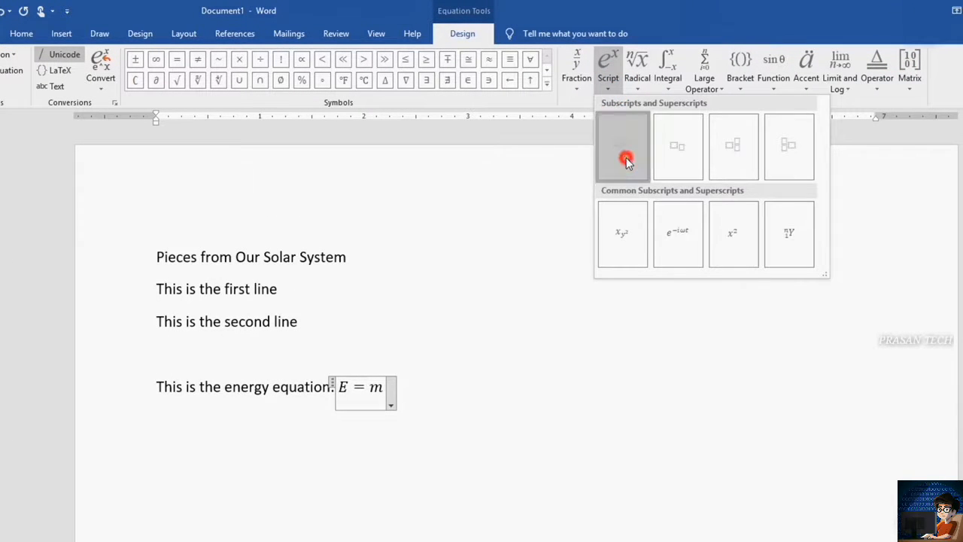
pyautogui.click(389, 389)
pyautogui.write('c')
pyautogui.write('2')
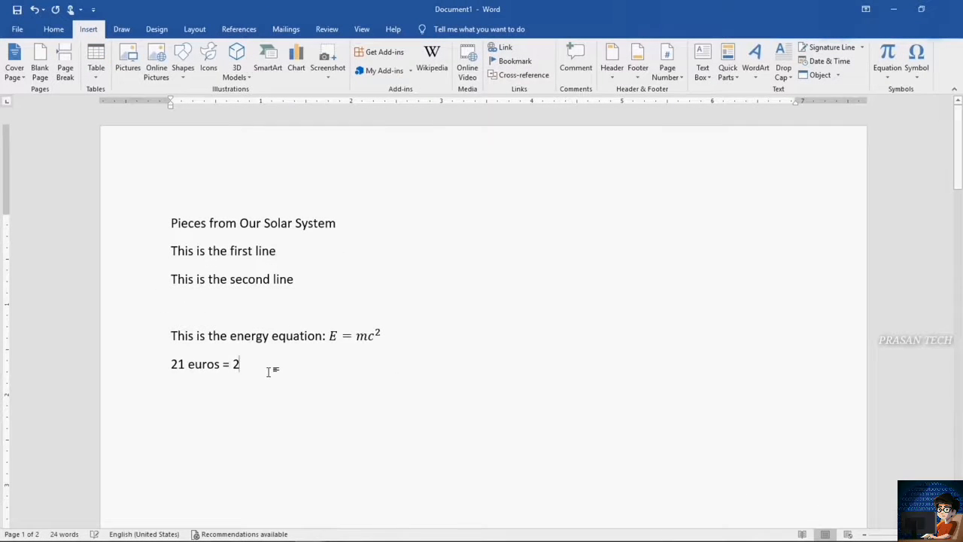
# Complete the line "21 euros = 21" and add the Euro Sign from the Currency Symbols subset after it
pyautogui.write('1')
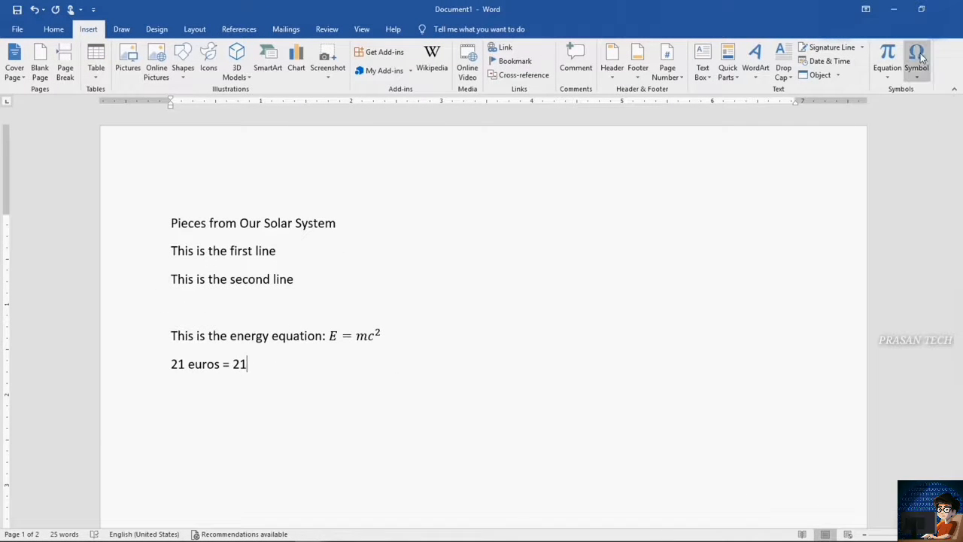
pyautogui.click(916, 79)
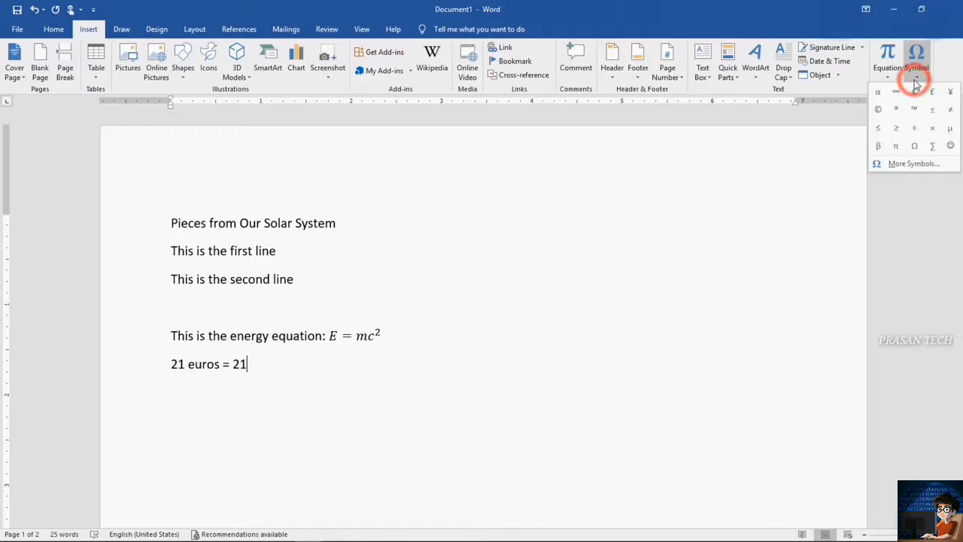
pyautogui.click(901, 164)
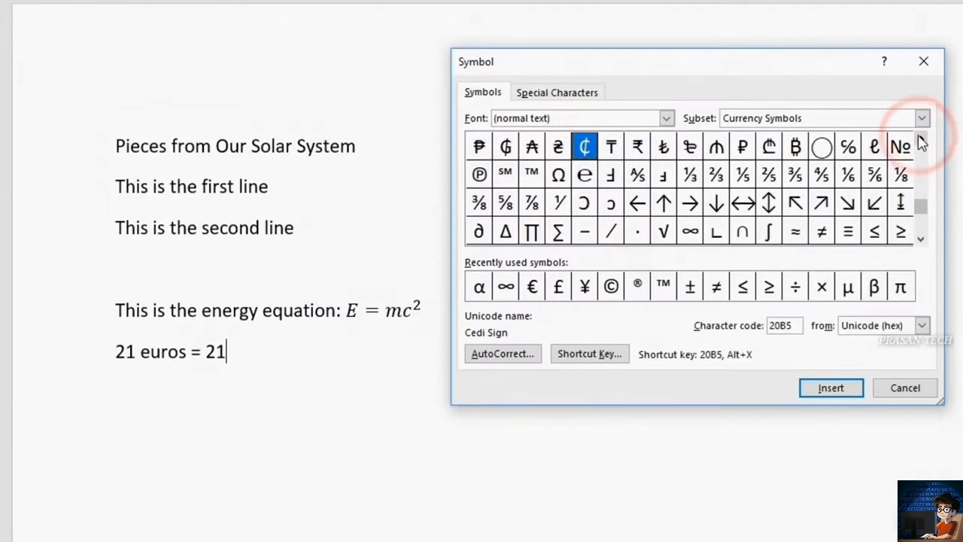
pyautogui.click(920, 140)
pyautogui.click(795, 146)
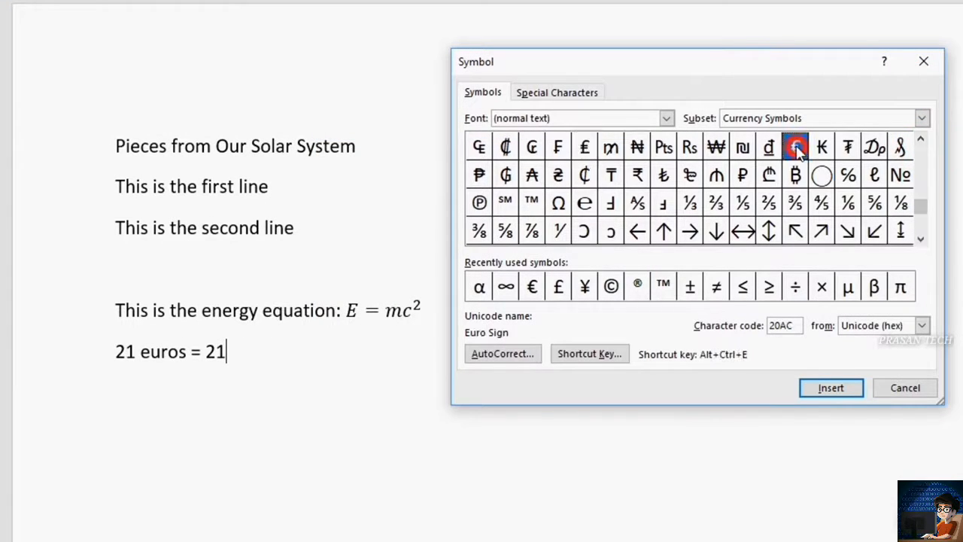
pyautogui.click(820, 387)
pyautogui.click(918, 388)
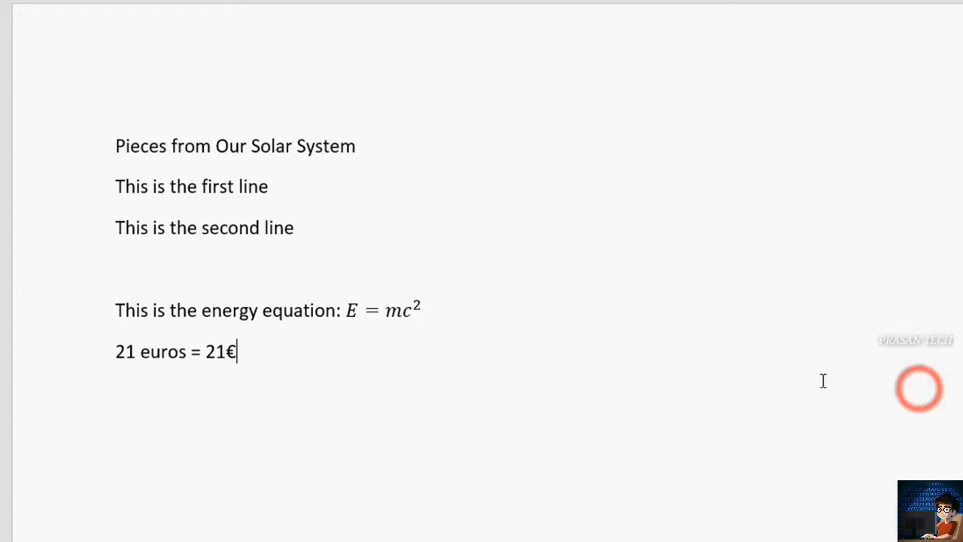
# Try bold and italic on the line "21 euros = 21€" and apply the current font colour to it
pyautogui.tripleClick(253, 354)
pyautogui.click(104, 70)
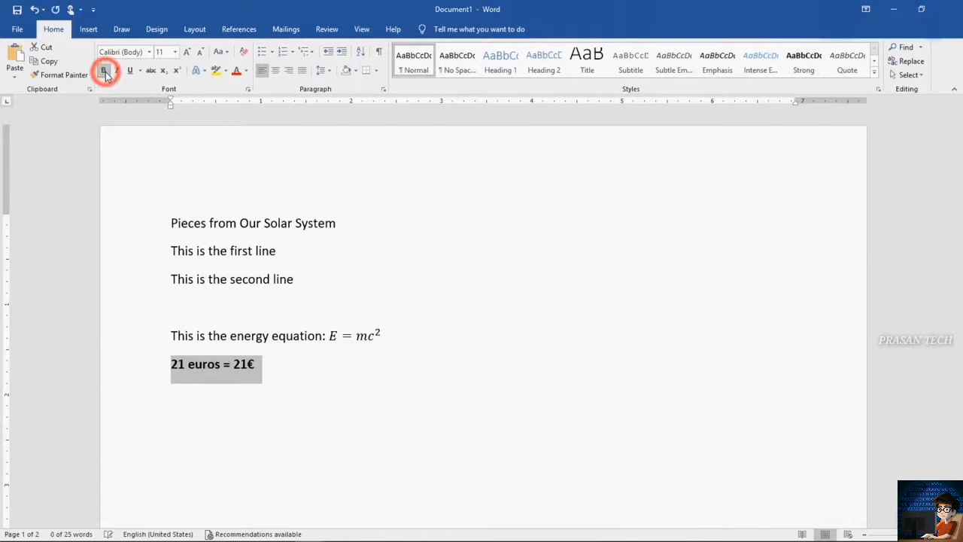
pyautogui.click(117, 71)
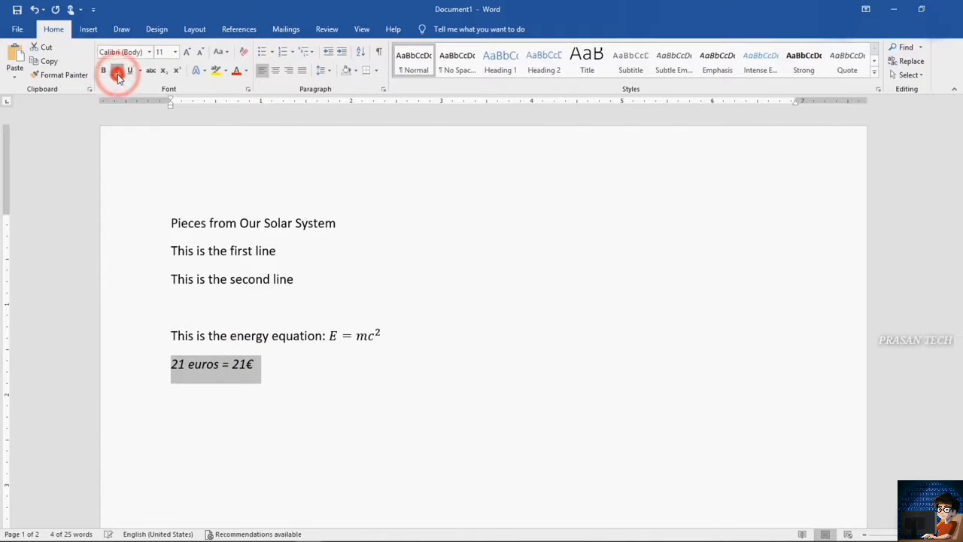
pyautogui.click(117, 71)
pyautogui.click(236, 70)
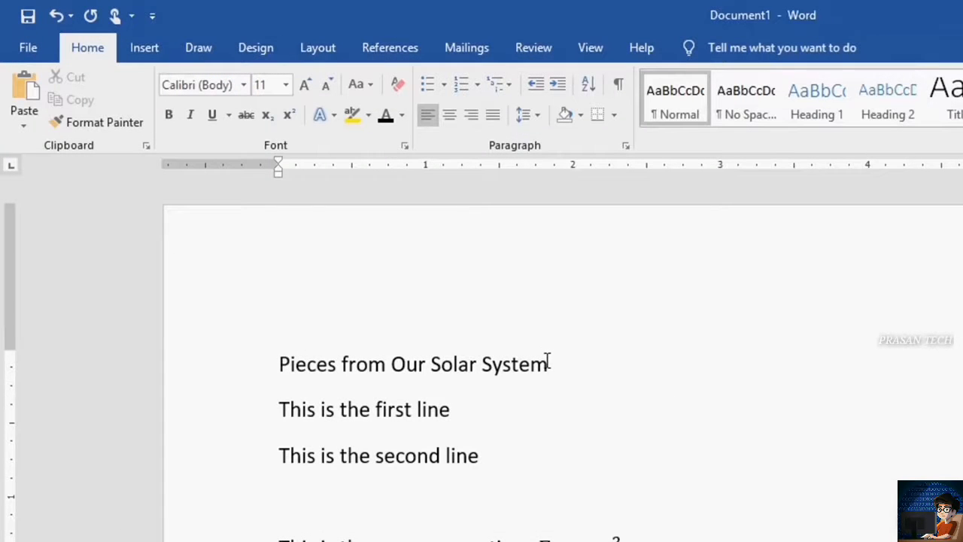
# Practise selecting part of the title, extending a selection character by character from before "Solar" back over "from Our"
pyautogui.moveTo(549, 363); pyautogui.dragTo(329, 366)
pyautogui.click(503, 367)
pyautogui.click(430, 366)
pyautogui.hotkey('shift', 'Left')
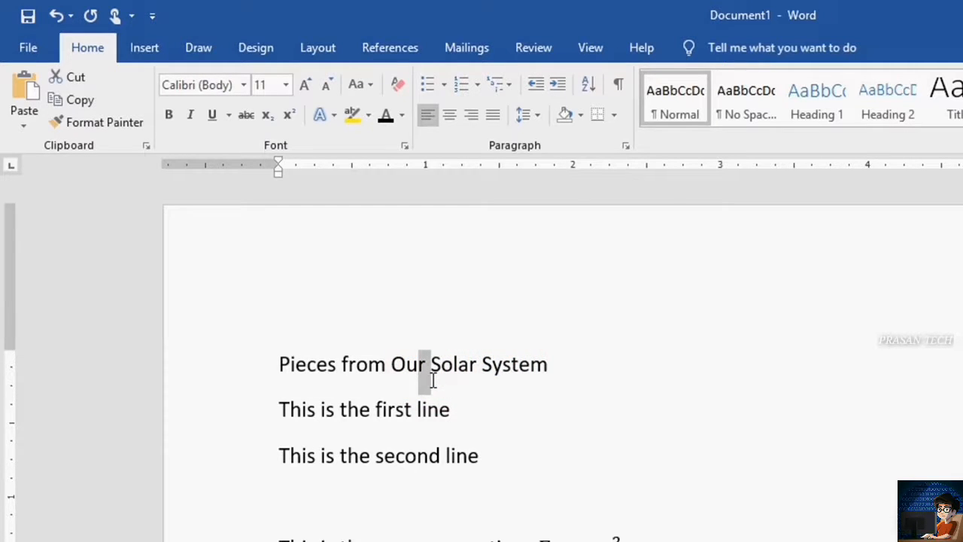
pyautogui.hotkey('shift', 'Left')
pyautogui.hotkey('shift', 'Left')
pyautogui.hotkey('shift', 'Left')
pyautogui.hotkey('shift', 'Left')
pyautogui.hotkey('shift', 'Left')
pyautogui.hotkey('shift', 'Left')
pyautogui.hotkey('shift', 'Left')
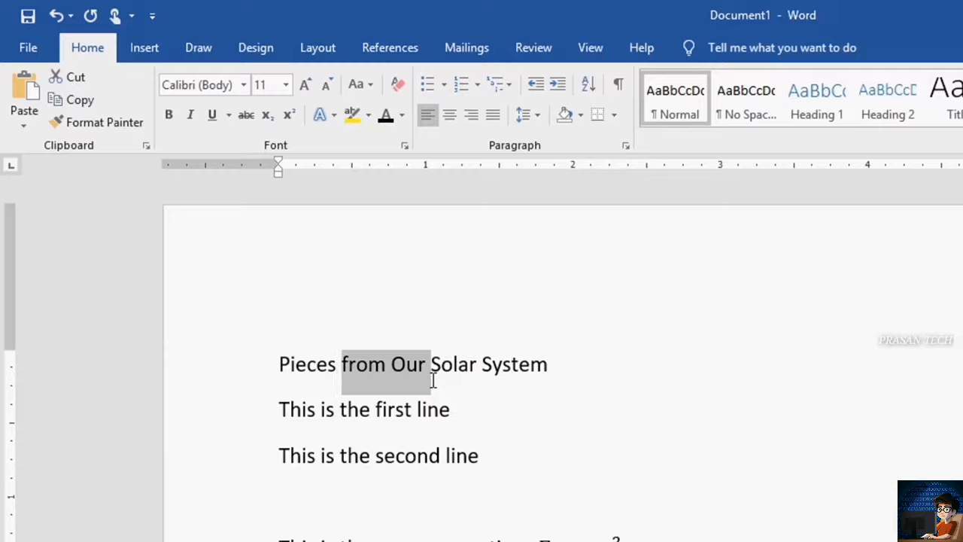
# Shrink the title selection character by character and extend it forward until it covers only "Solar"
pyautogui.hotkey('shift', 'Right')
pyautogui.hotkey('shift', 'Right')
pyautogui.hotkey('shift', 'Right')
pyautogui.hotkey('shift', 'Right')
pyautogui.hotkey('shift', 'Right')
pyautogui.hotkey('shift', 'Right')
pyautogui.hotkey('shift', 'Right')
pyautogui.hotkey('shift', 'Right')
pyautogui.hotkey('shift', 'Right')
pyautogui.hotkey('shift', 'Right')
pyautogui.hotkey('shift', 'Right')
pyautogui.hotkey('shift', 'Right')
pyautogui.hotkey('shift', 'Right')
pyautogui.hotkey('shift', 'Right')
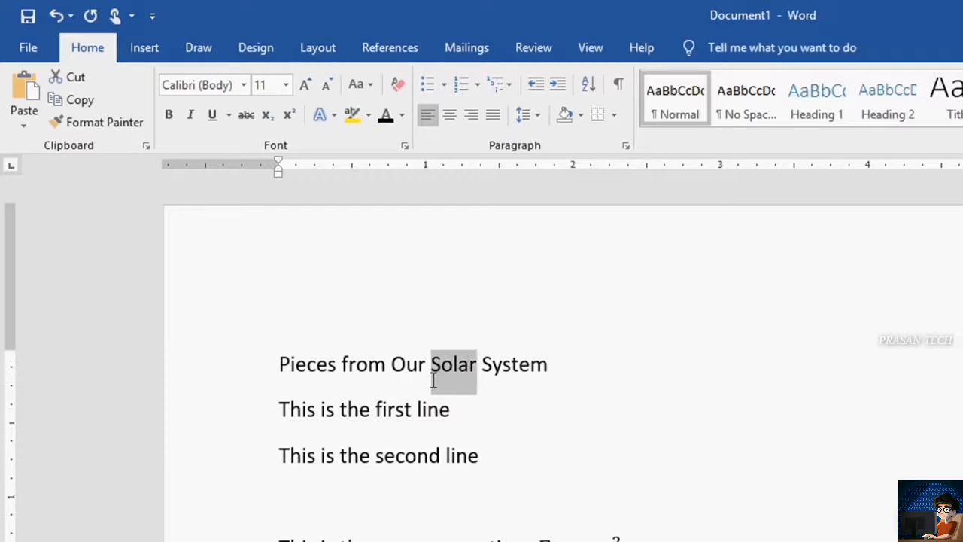
# Clear the selection and select the single words "System" and "Our" in the title
pyautogui.click(506, 403)
pyautogui.doubleClick(520, 366)
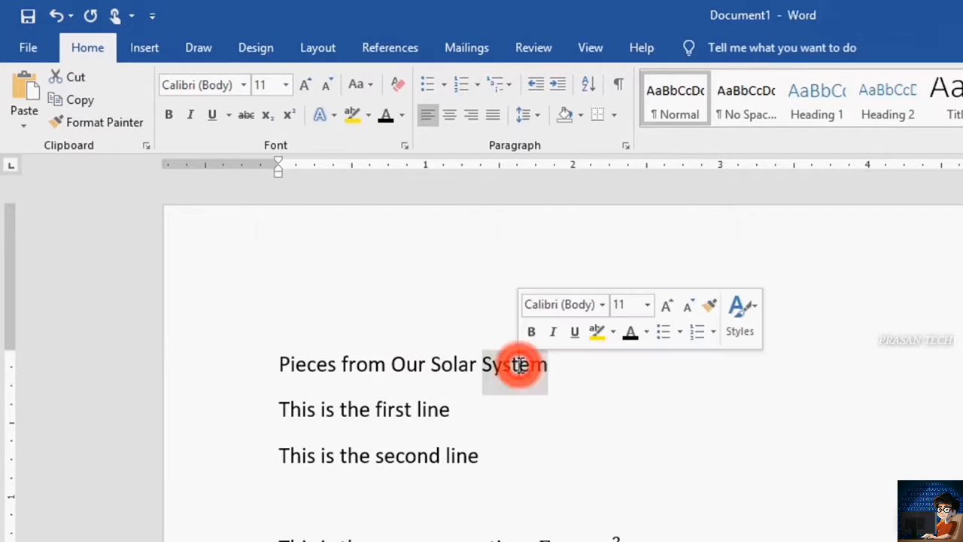
pyautogui.doubleClick(398, 366)
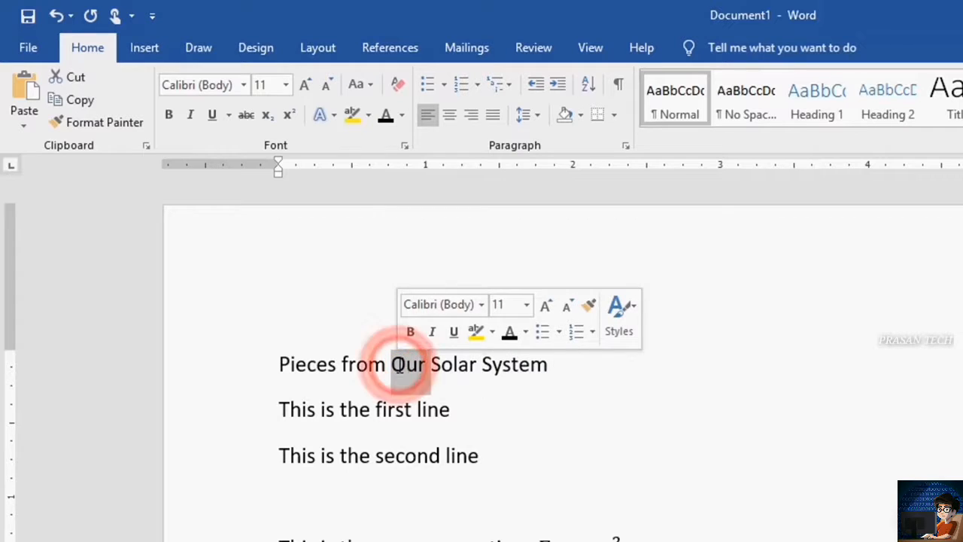
pyautogui.click(354, 363)
# Select the title, first and second lines one at a time, try extending the selection up to the title, and clear it
pyautogui.click(180, 368)
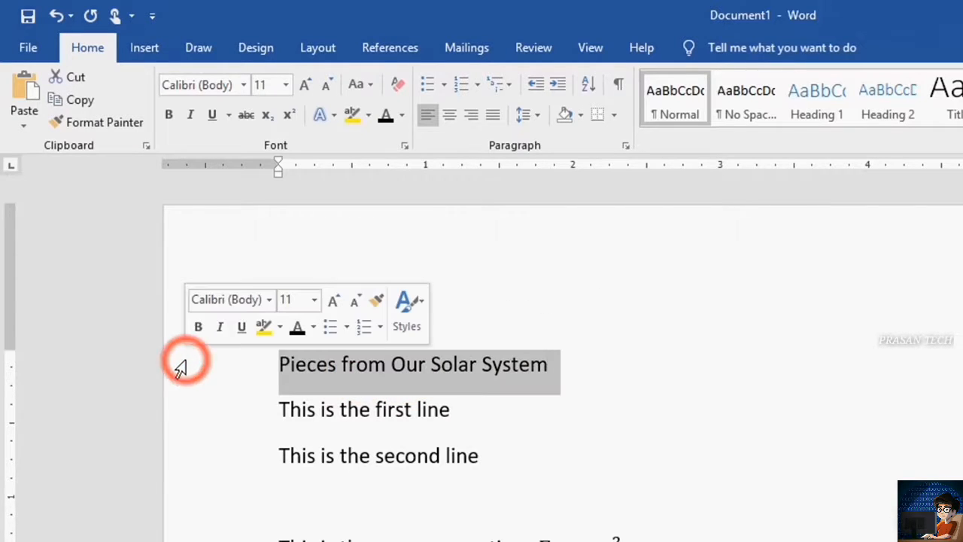
pyautogui.click(189, 423)
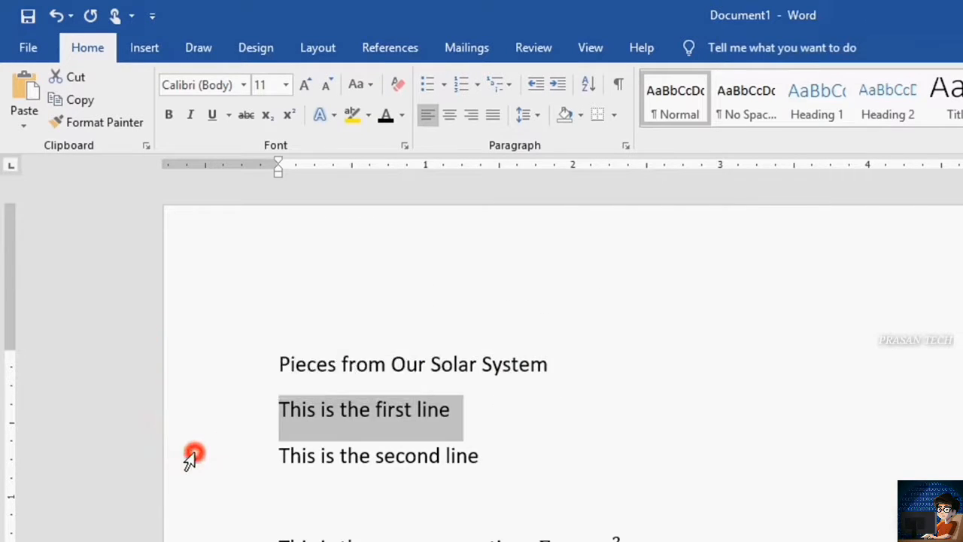
pyautogui.click(187, 458)
pyautogui.keyDown('shift'); pyautogui.click(194, 367); pyautogui.keyUp('shift')
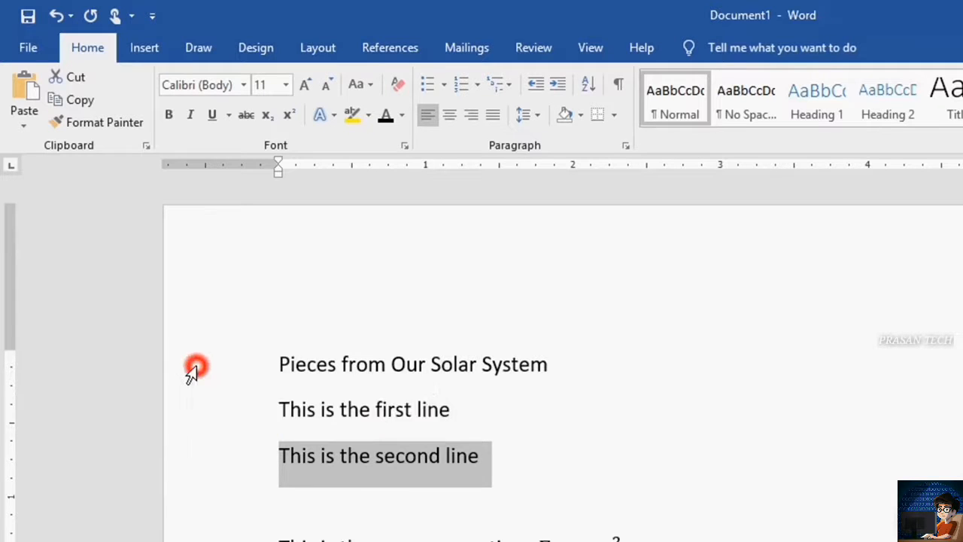
pyautogui.click(632, 396)
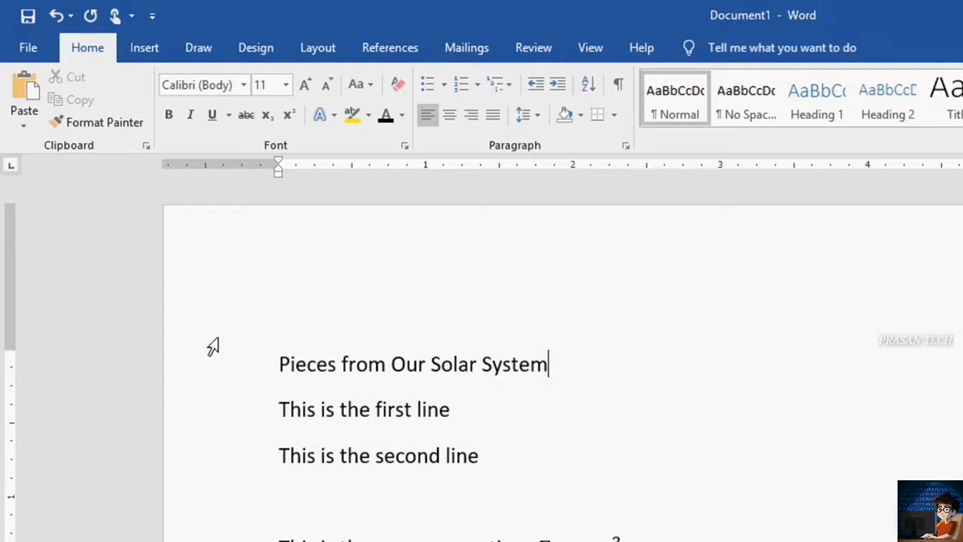
# Select the whole title line and try bold and italic on it, switching them on and off
pyautogui.click(200, 370)
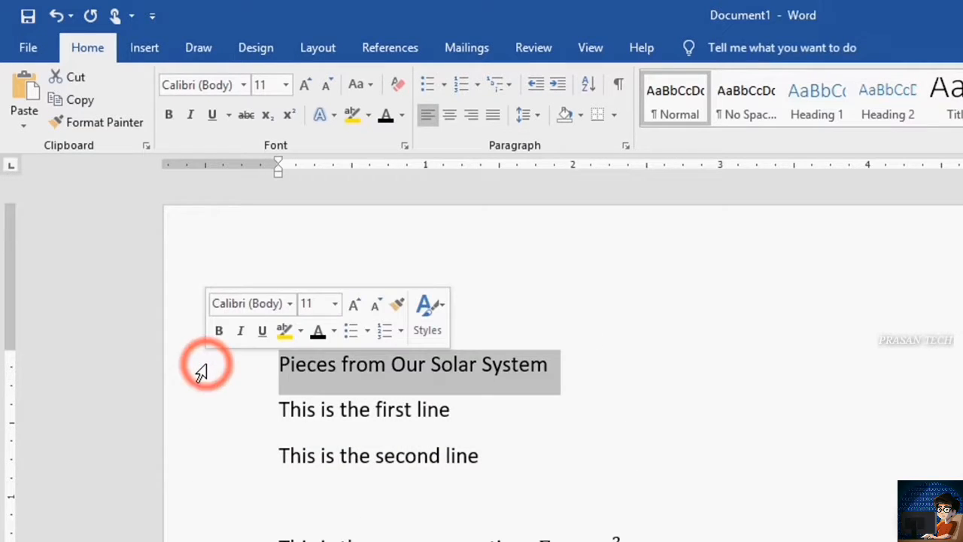
pyautogui.click(219, 330)
pyautogui.click(240, 331)
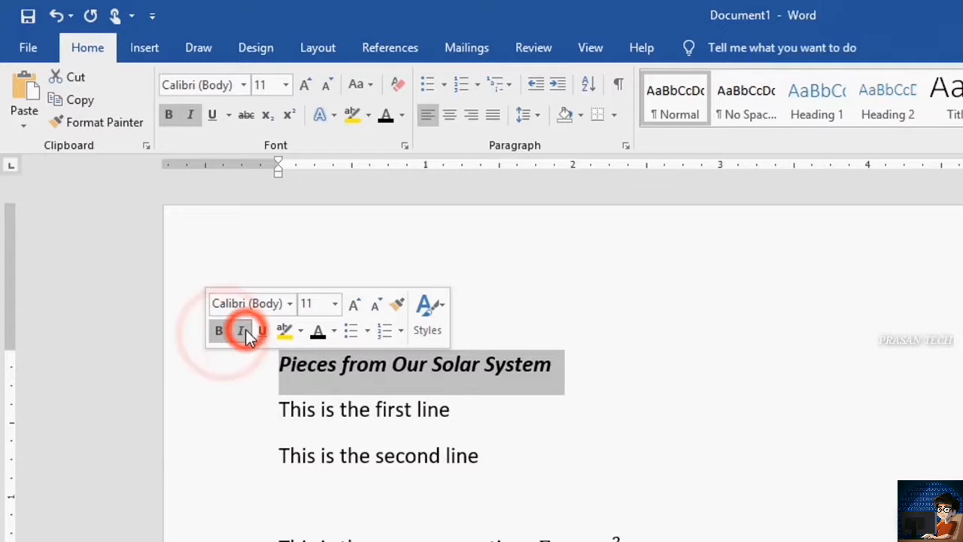
pyautogui.click(241, 330)
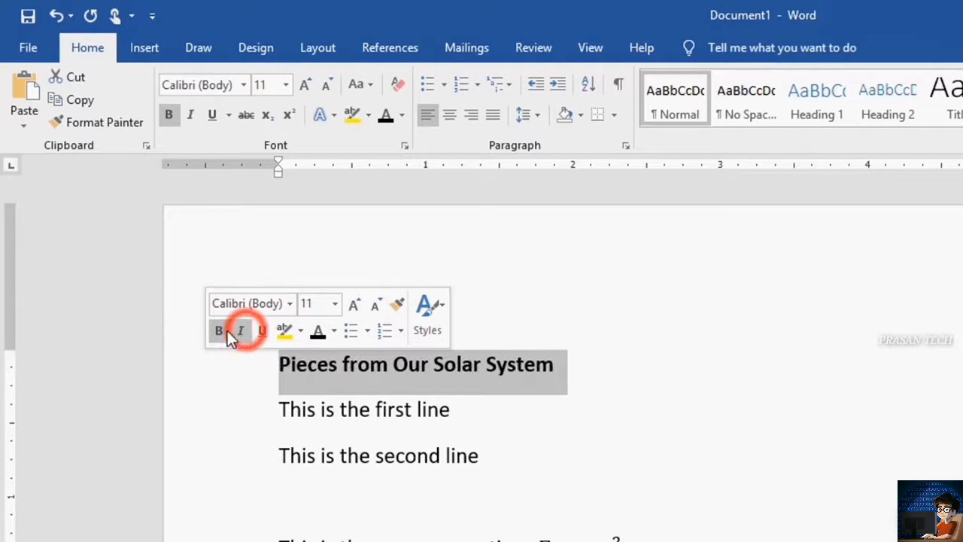
pyautogui.click(220, 330)
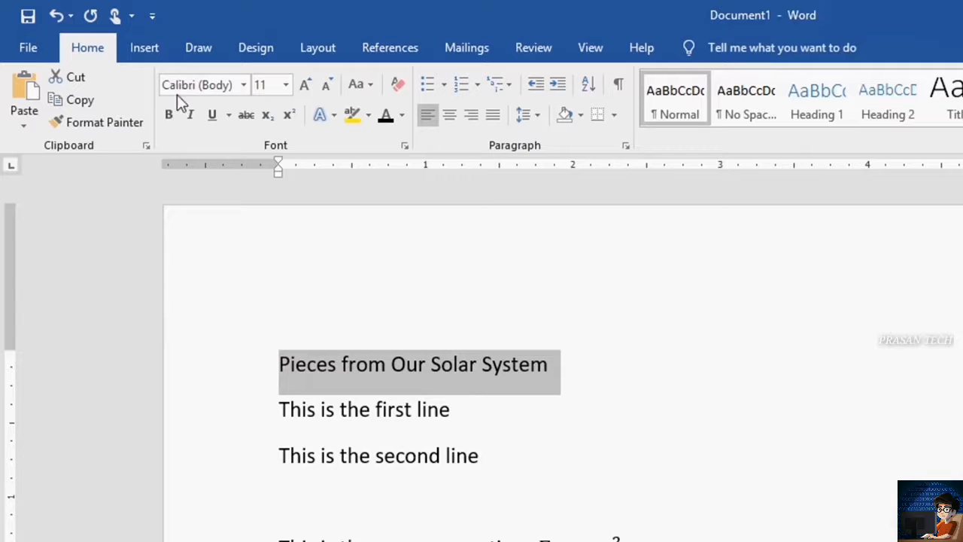
pyautogui.click(170, 116)
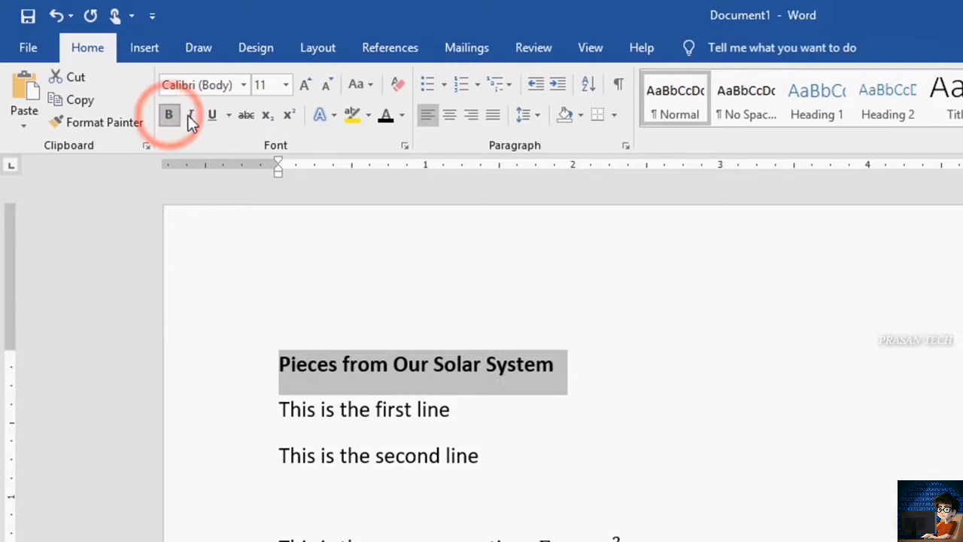
pyautogui.click(192, 115)
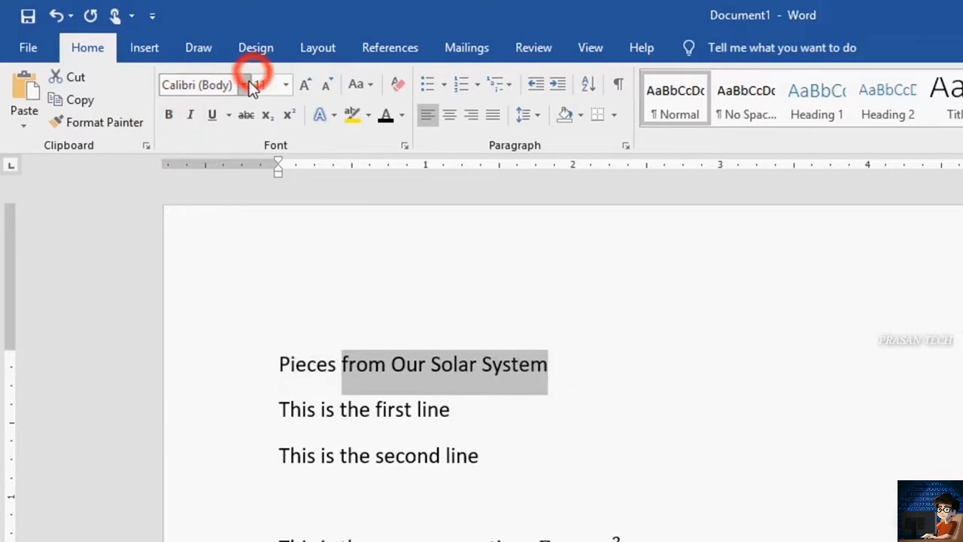
# Try an Abadi MT font on "from Our Solar System" in the title, undo it and look at the font size choices
pyautogui.click(243, 84)
pyautogui.click(286, 364)
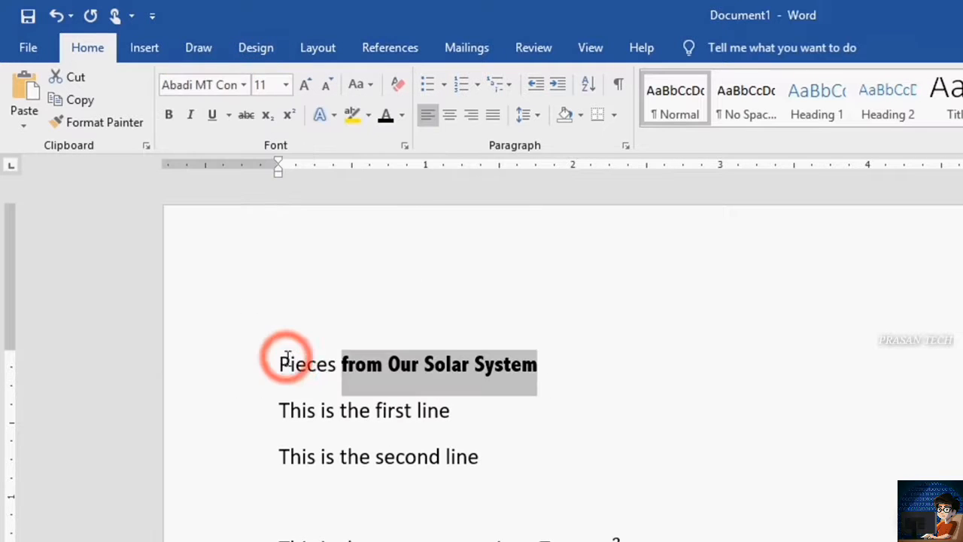
pyautogui.hotkey('ctrl', 'z')
pyautogui.click(286, 84)
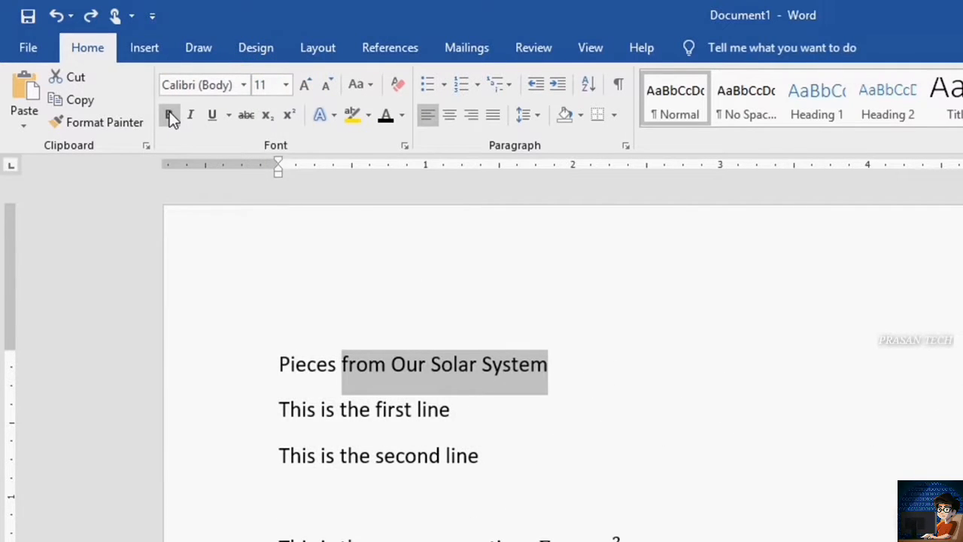
# Switch bold, italic and underline on and off in turn for "from Our Solar System" in the title
pyautogui.click(170, 117)
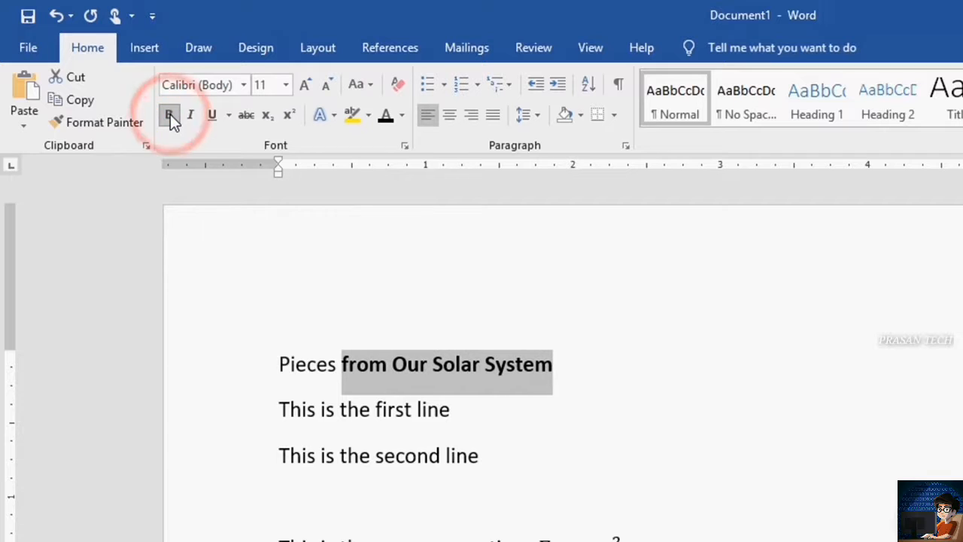
pyautogui.click(178, 120)
pyautogui.click(189, 121)
pyautogui.click(189, 121)
pyautogui.click(214, 121)
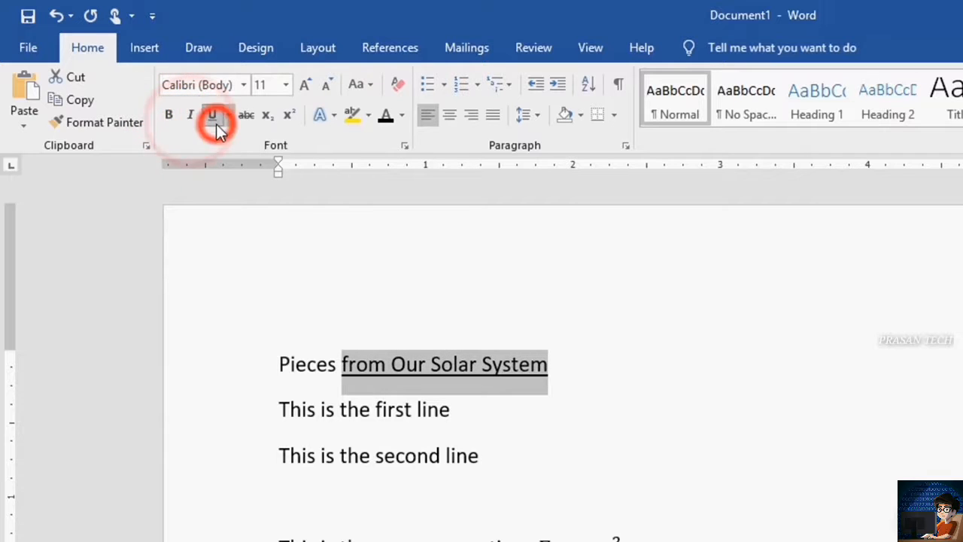
pyautogui.click(214, 121)
# Switch strikethrough, subscript and superscript on and off in turn for the same part of the title
pyautogui.click(248, 119)
pyautogui.click(250, 121)
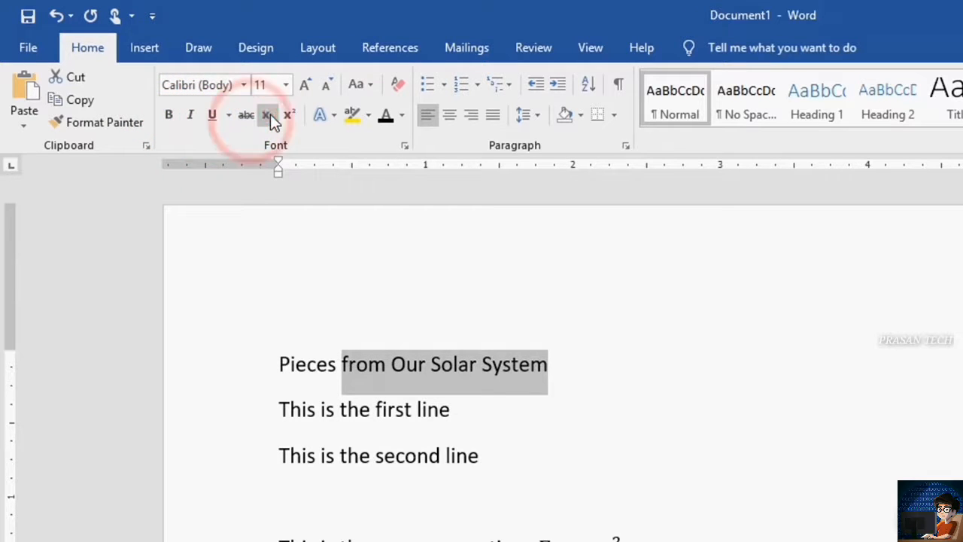
pyautogui.click(270, 113)
pyautogui.click(270, 114)
pyautogui.click(288, 116)
pyautogui.click(289, 116)
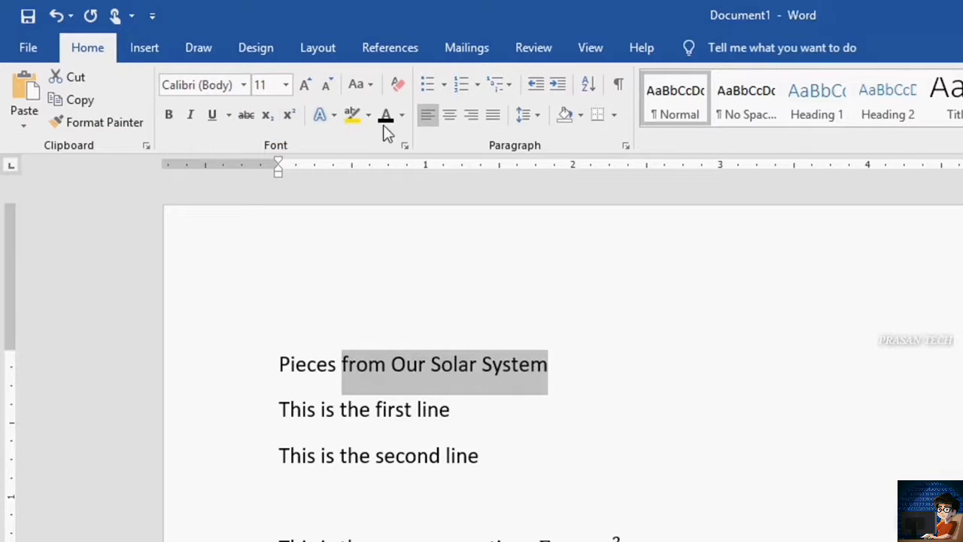
# Preview font colours and gradient variations on "from Our Solar System" in the title, and look at the highlight colour choices
pyautogui.click(403, 117)
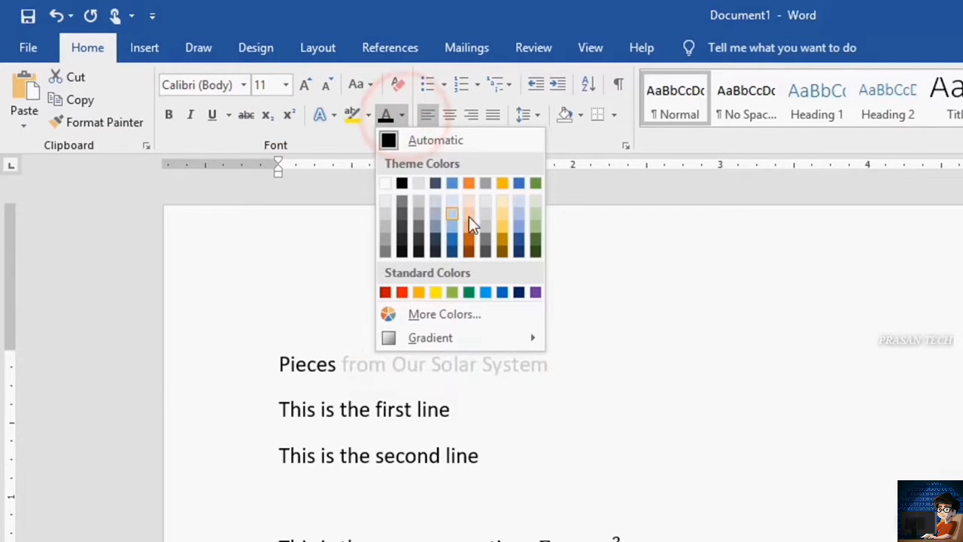
pyautogui.moveTo(454, 340)
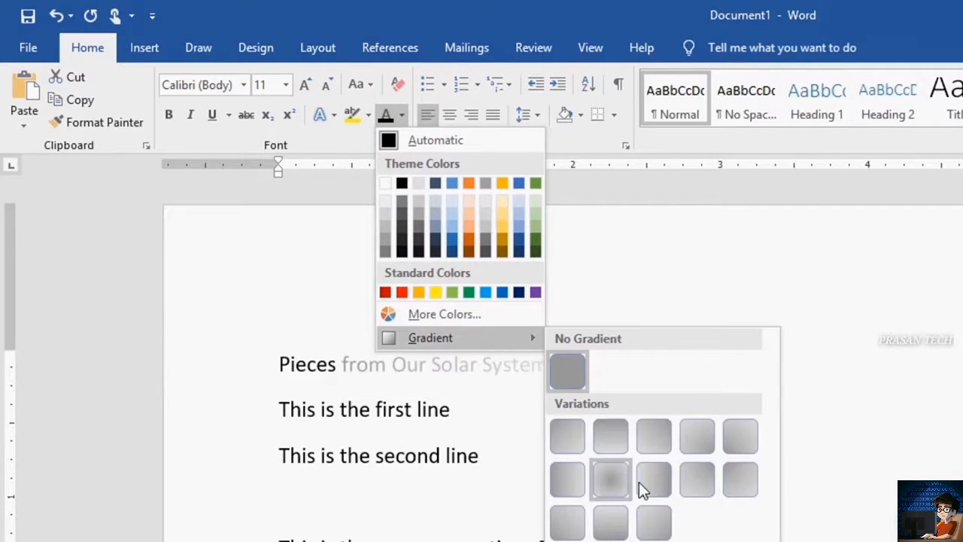
pyautogui.click(369, 117)
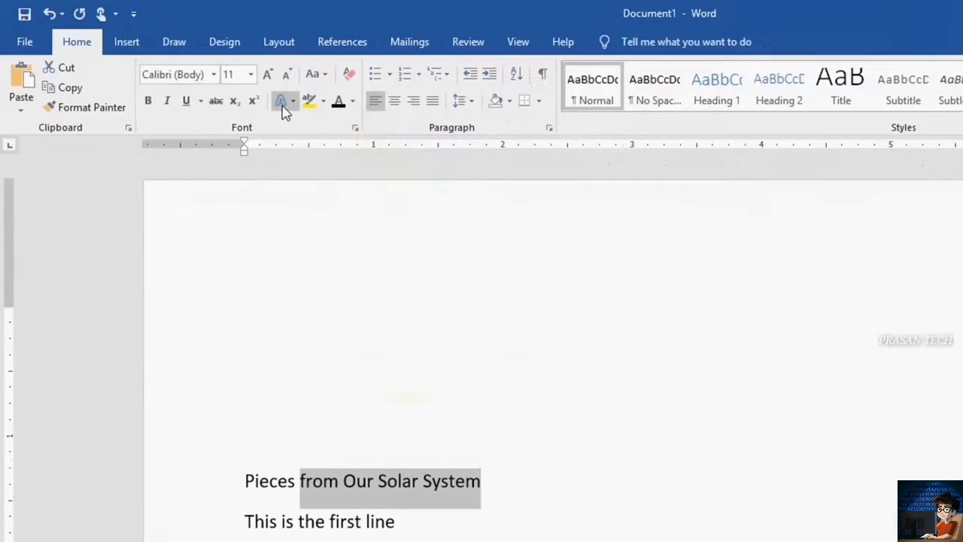
# Preview the outline, shadow, reflection and glow text effects on "from Our Solar System" in the title
pyautogui.click(294, 102)
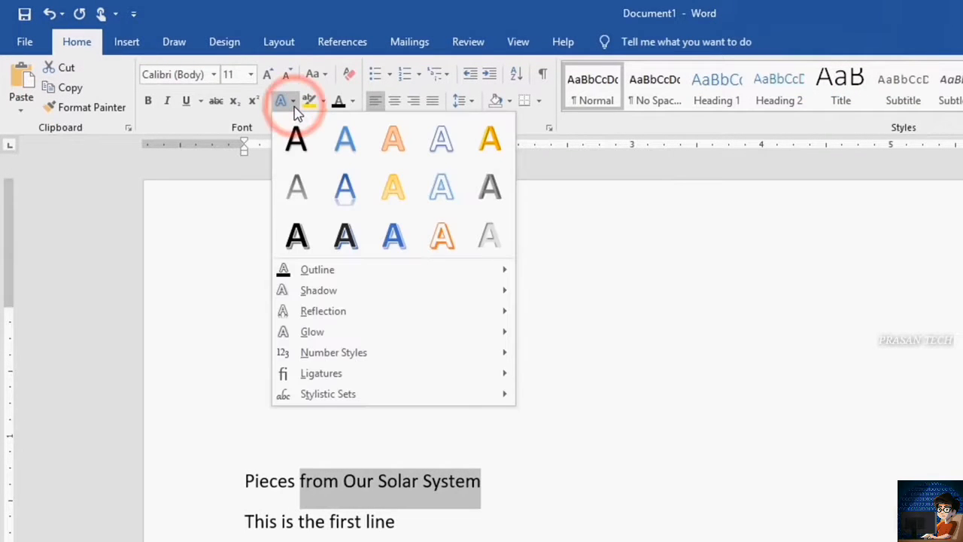
pyautogui.moveTo(337, 275)
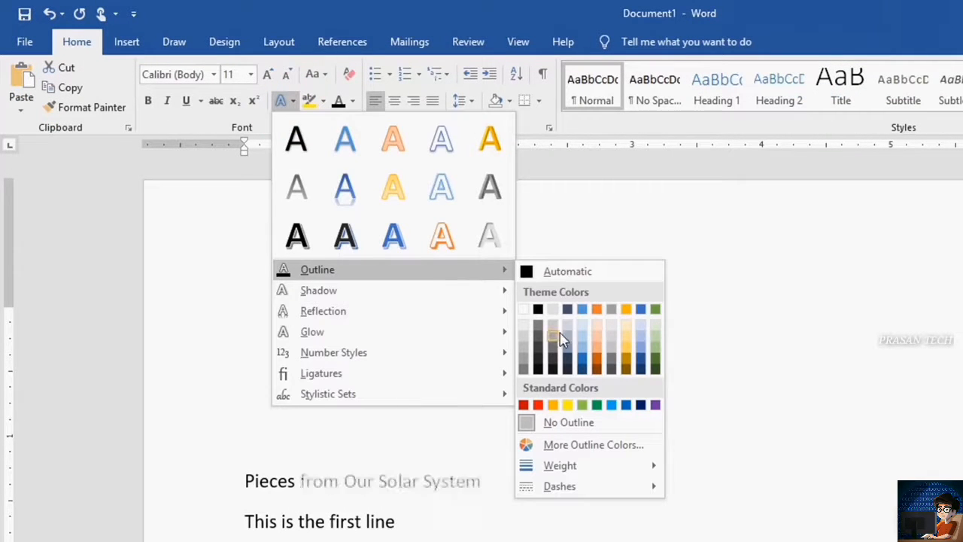
pyautogui.moveTo(474, 290)
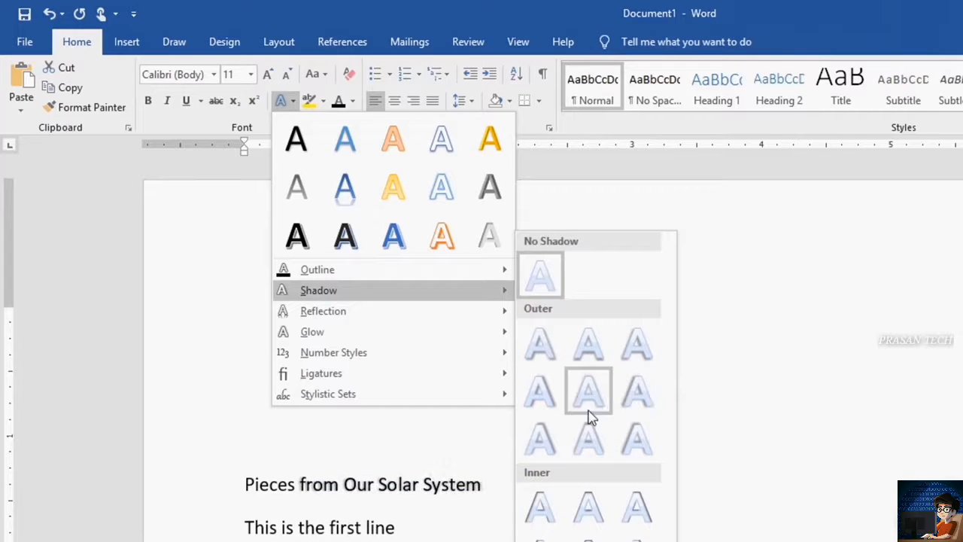
pyautogui.moveTo(489, 311)
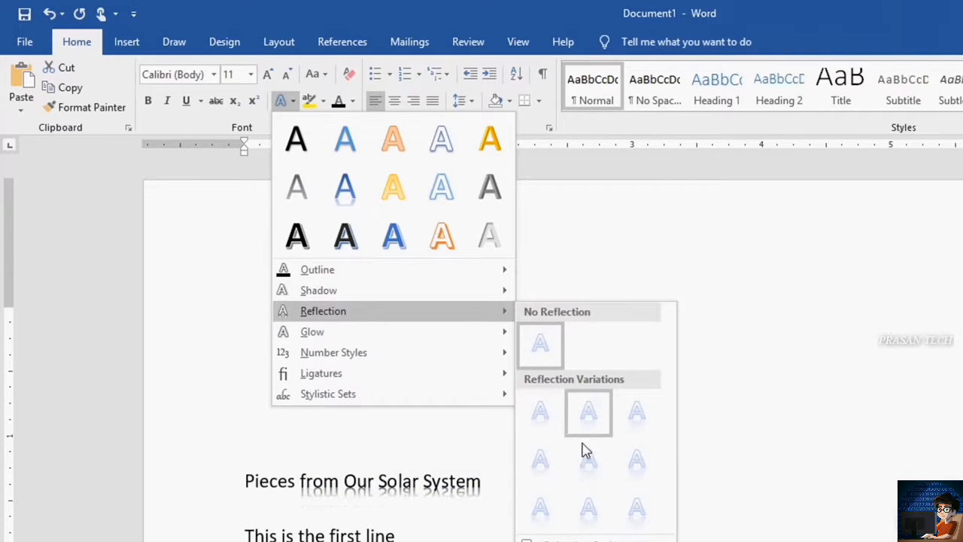
pyautogui.moveTo(323, 332)
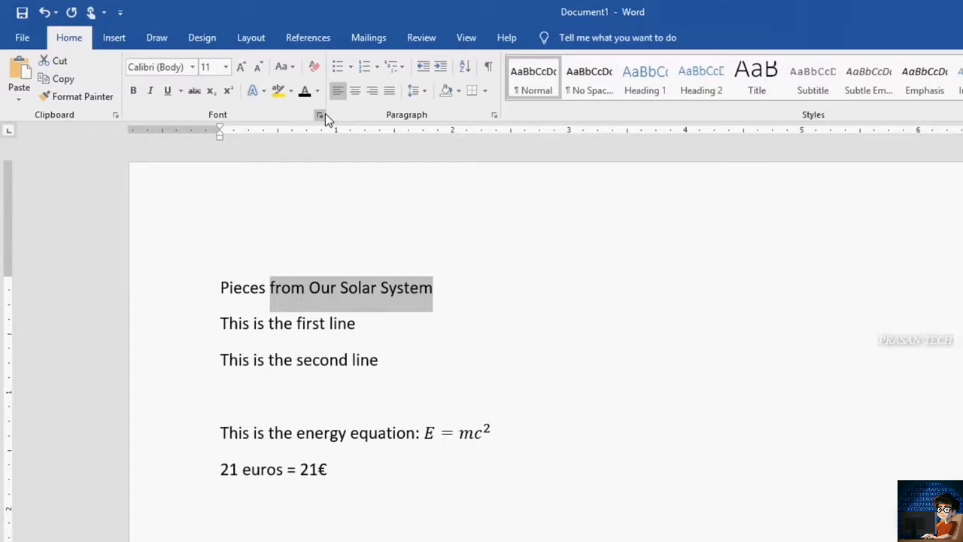
# Open the full font settings for the selected title text and try the Italic, Bold and Bold Italic styles
pyautogui.click(323, 114)
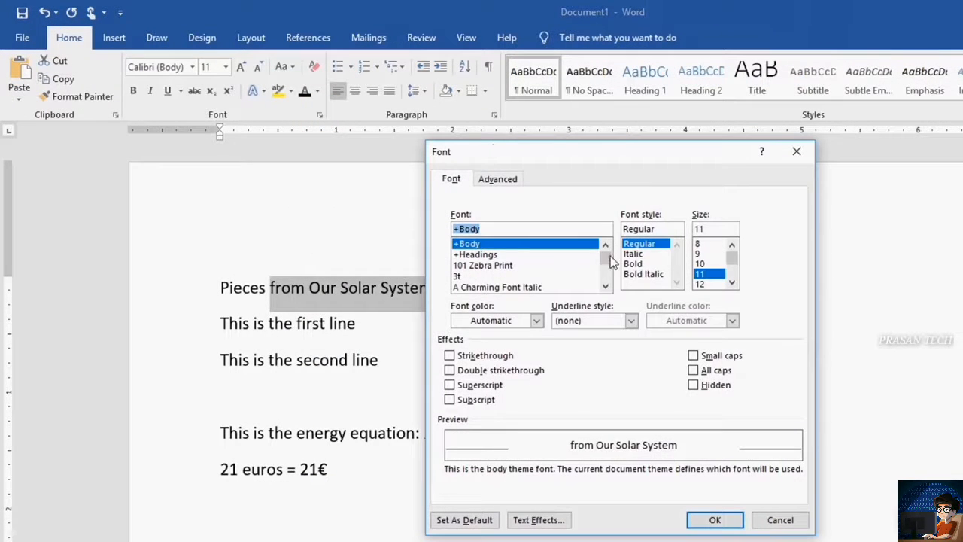
pyautogui.click(639, 254)
pyautogui.click(633, 263)
pyautogui.click(643, 274)
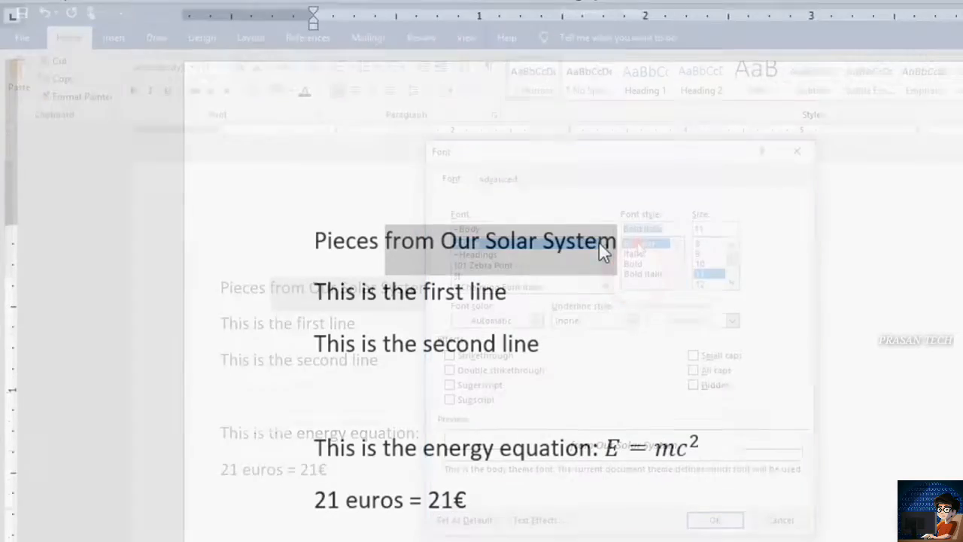
# Move "from Our Solar System" from the title to the end of the first line and paste it after the second line too
pyautogui.click(598, 243)
pyautogui.moveTo(640, 243); pyautogui.dragTo(415, 251)
pyautogui.hotkey('ctrl', 'c')
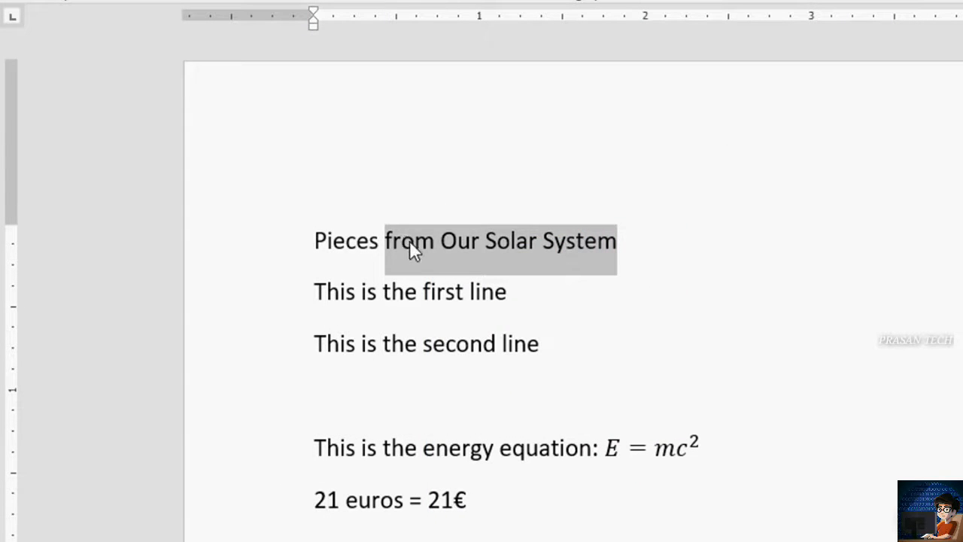
pyautogui.press('Delete')
pyautogui.click(537, 288)
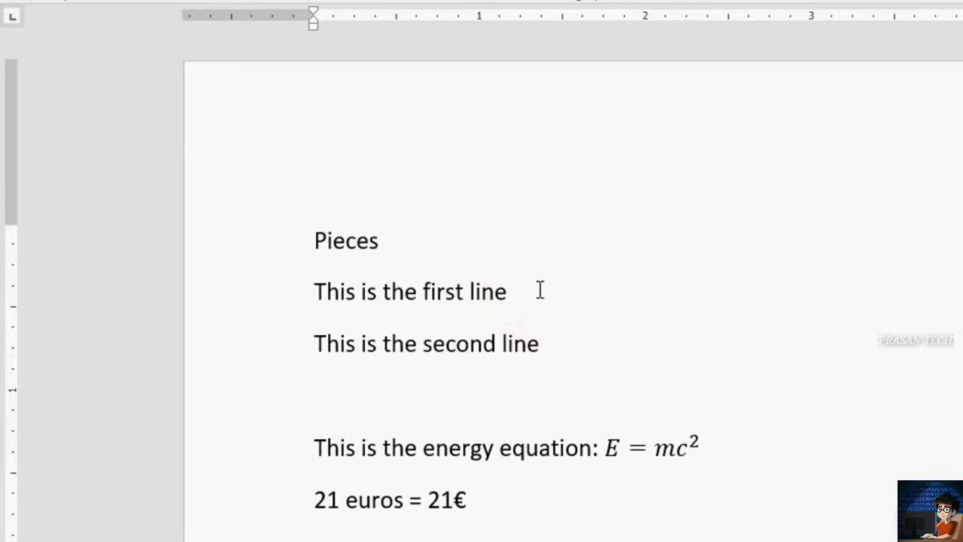
pyautogui.hotkey('ctrl', 'v')
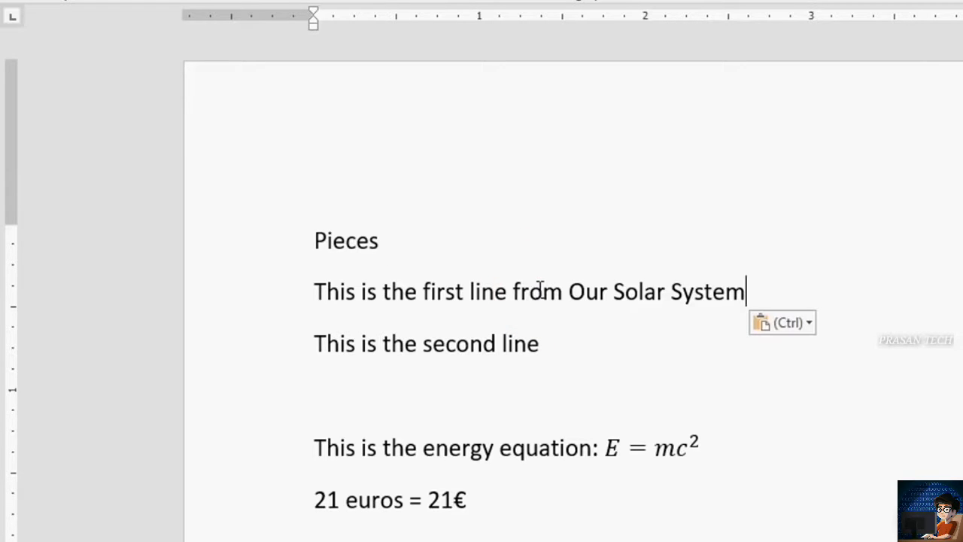
pyautogui.click(548, 344)
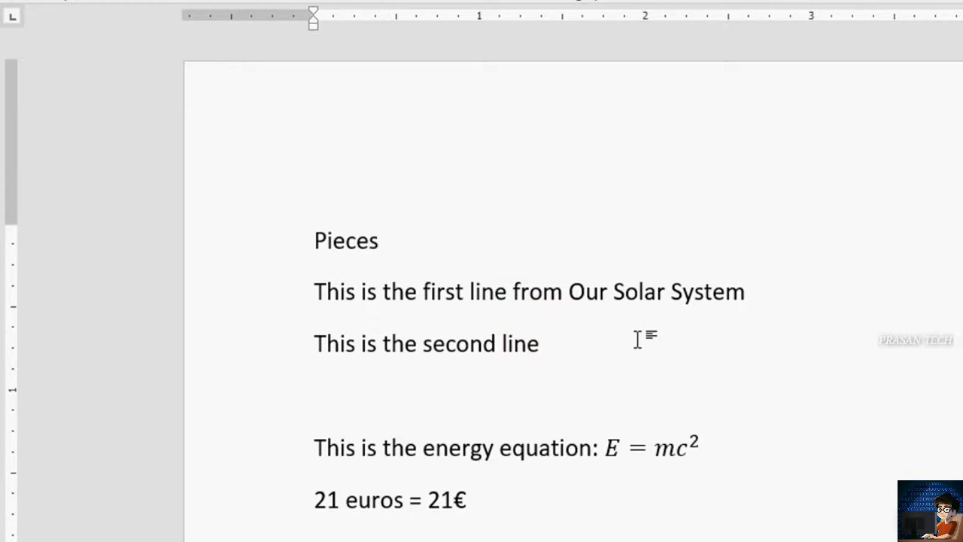
pyautogui.hotkey('ctrl', 'v')
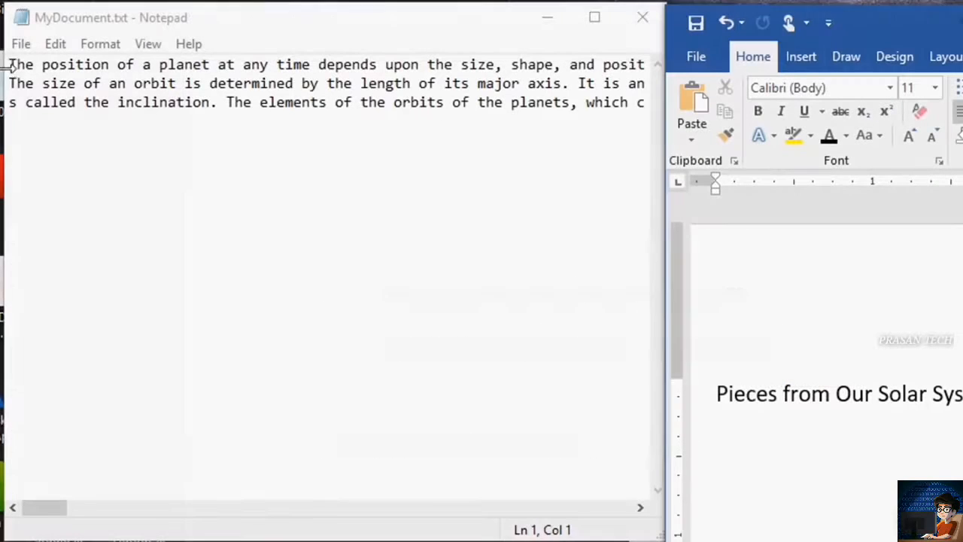
# Copy all the text of MyDocument.txt in Notepad and paste it below the title in the Word document
pyautogui.moveTo(9, 64); pyautogui.dragTo(45, 128)
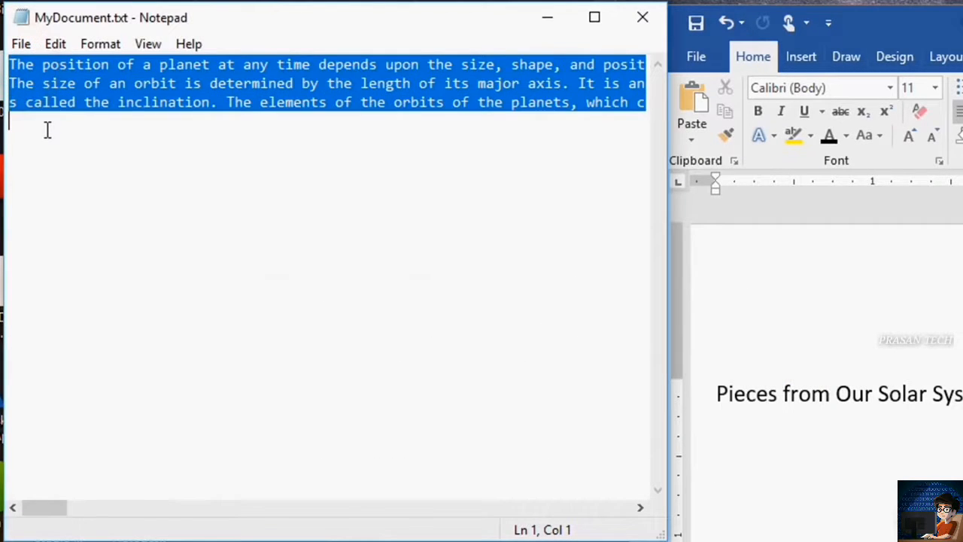
pyautogui.click(210, 335)
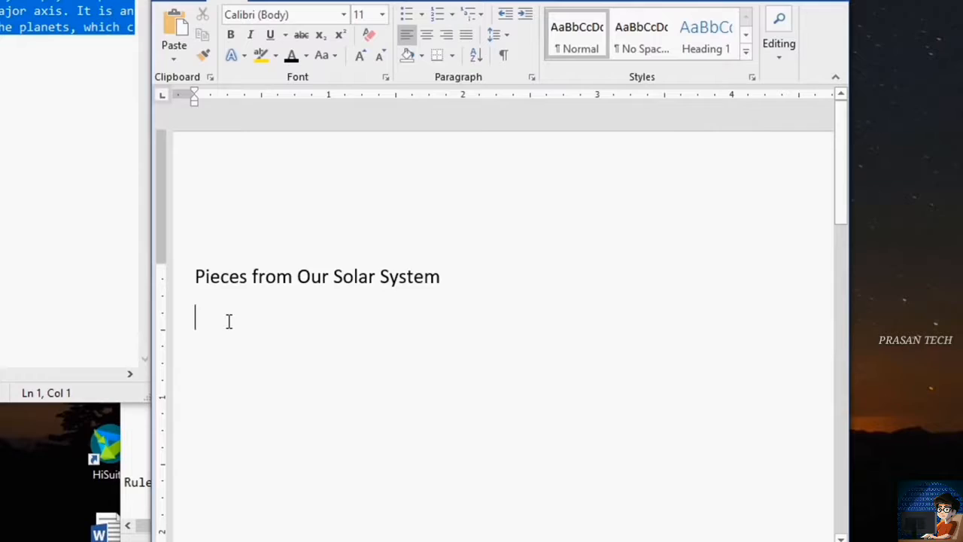
pyautogui.hotkey('ctrl', 'v')
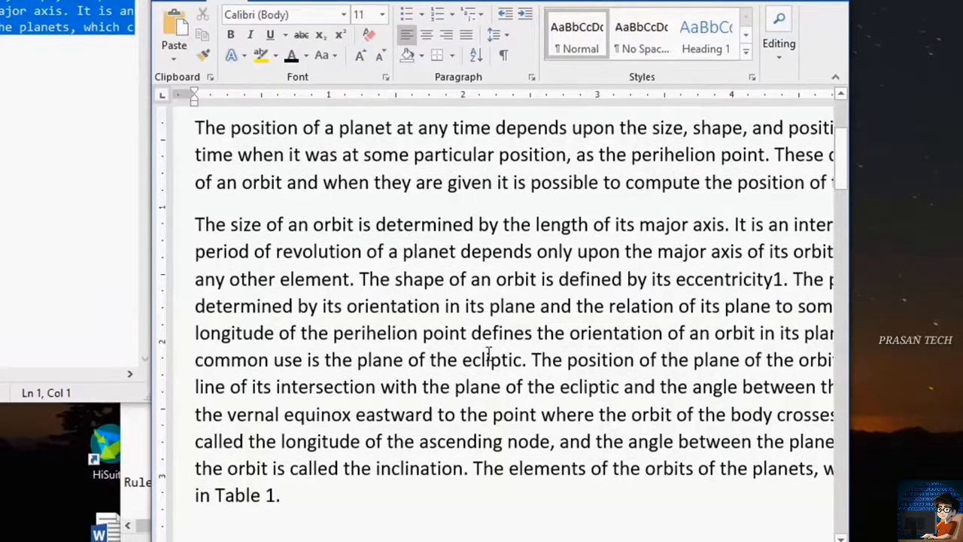
pyautogui.scroll(3, 485, 376)
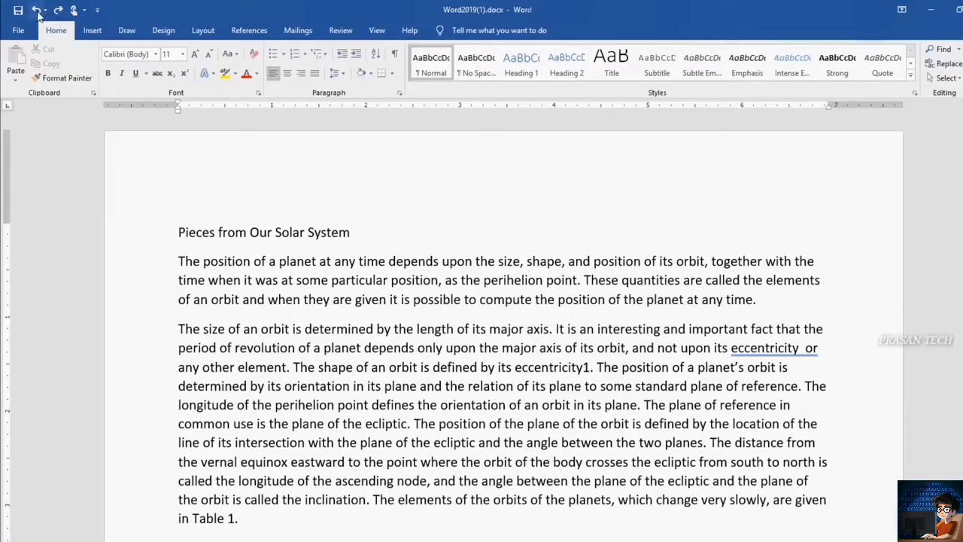
pyautogui.click(37, 11)
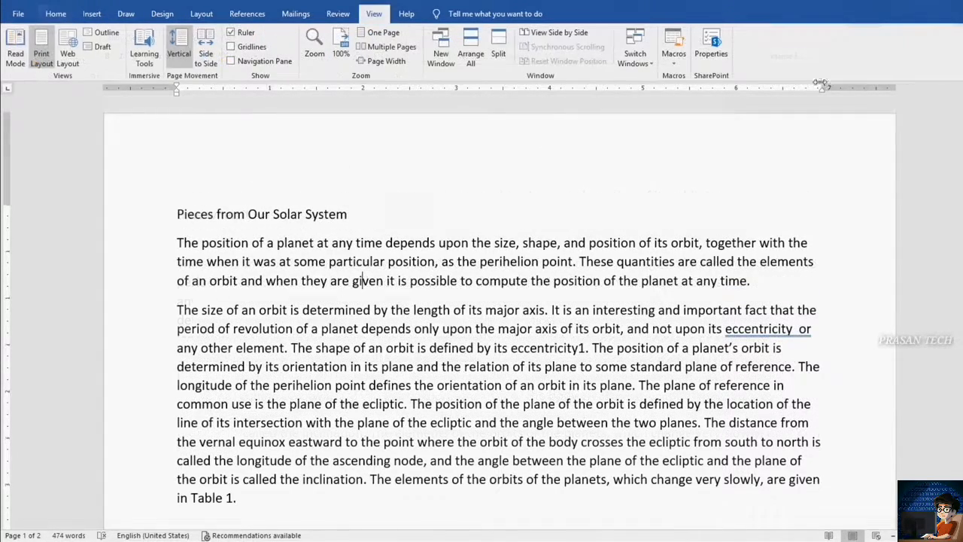
pyautogui.moveTo(820, 85)
pyautogui.mouseDown()
pyautogui.moveTo(638, 77)
pyautogui.moveTo(842, 78)
pyautogui.moveTo(821, 79)
pyautogui.mouseUp()
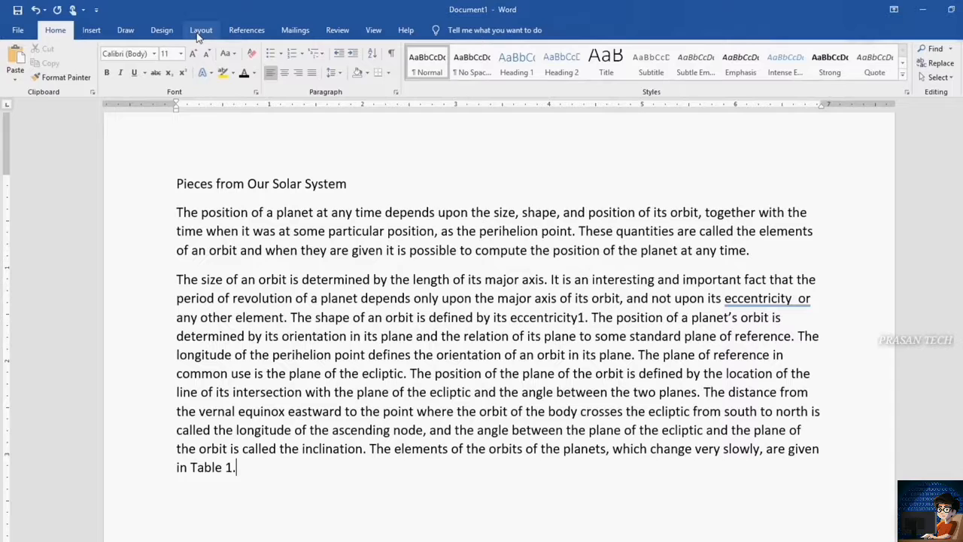
# Try the Narrow and Wide margin presets on the document's pages
pyautogui.click(196, 32)
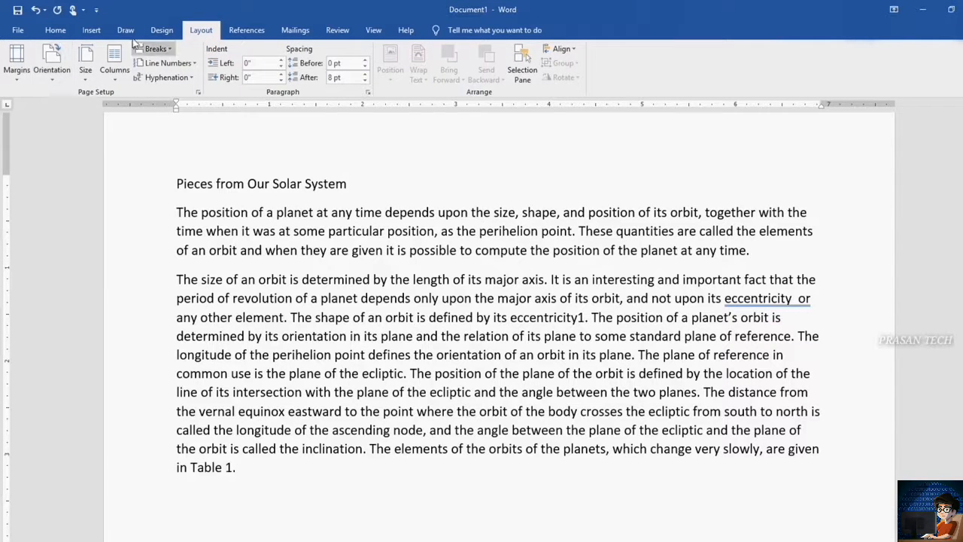
pyautogui.click(11, 80)
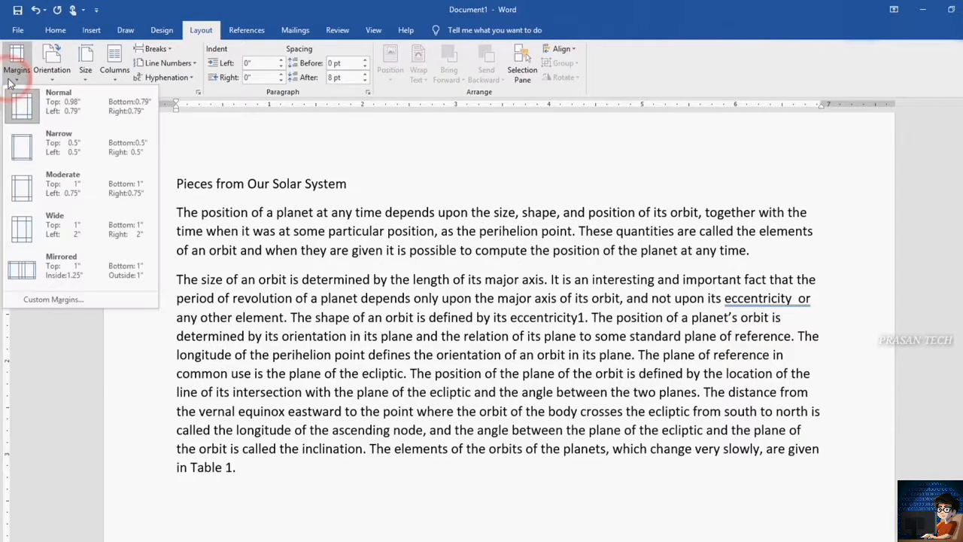
pyautogui.click(21, 155)
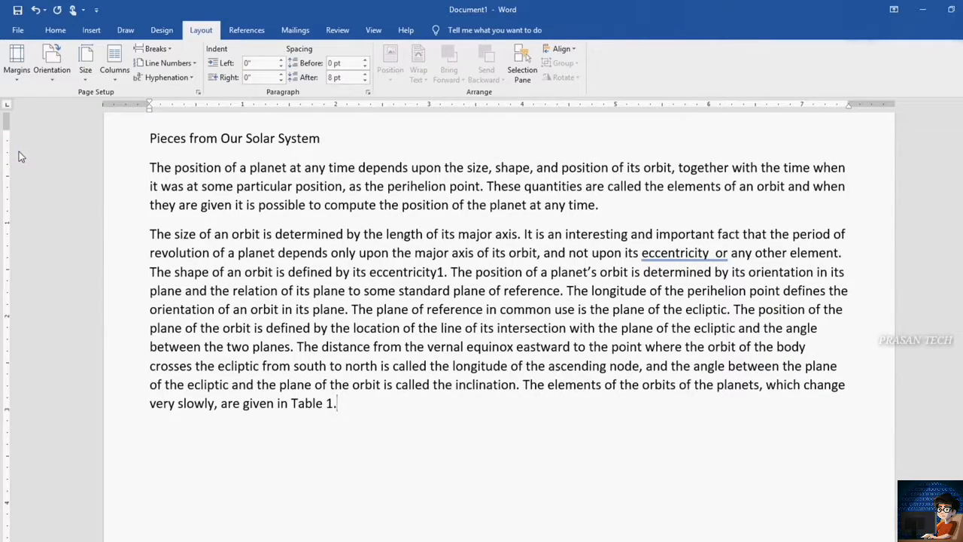
pyautogui.click(16, 59)
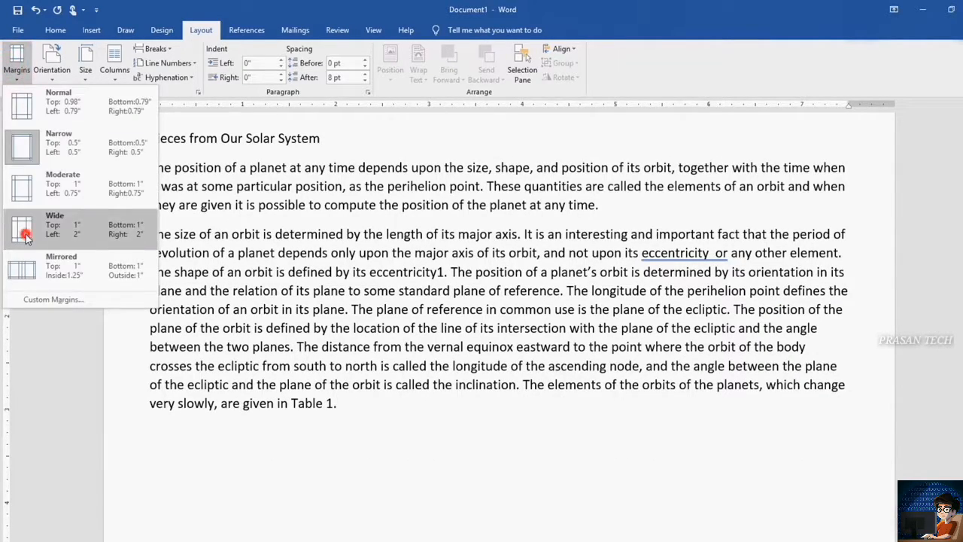
pyautogui.click(25, 235)
pyautogui.scroll(2, 240, 249)
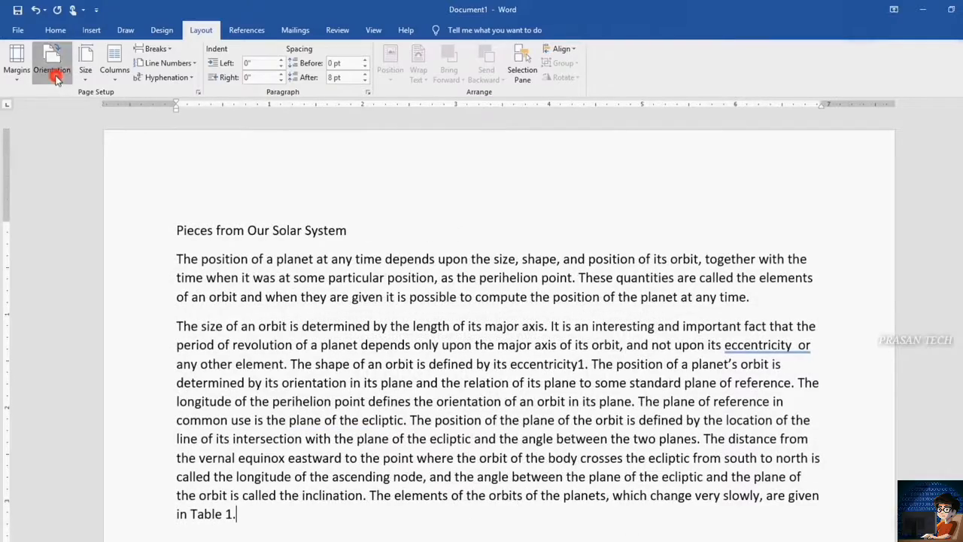
# Try another page orientation and other paper sizes for the document
pyautogui.click(55, 79)
pyautogui.click(64, 127)
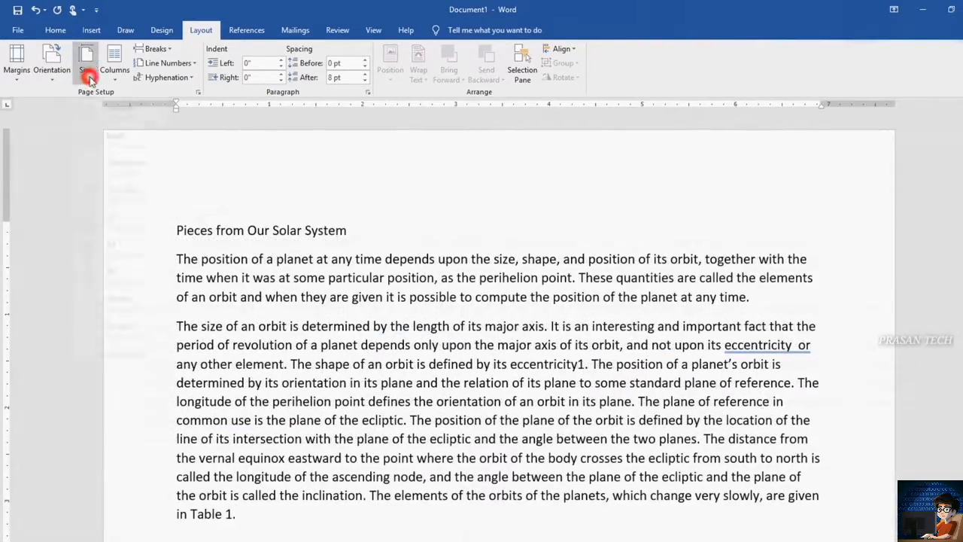
pyautogui.click(85, 75)
pyautogui.click(90, 128)
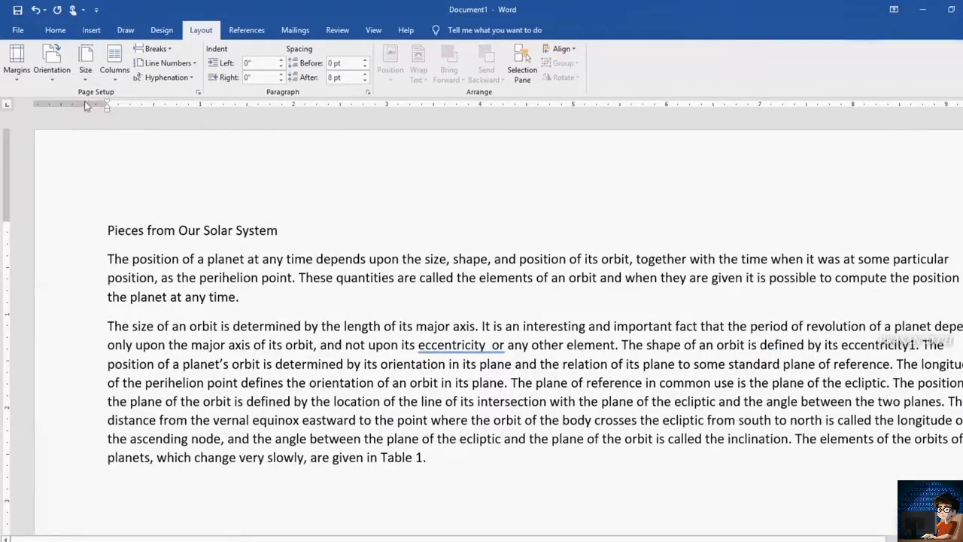
pyautogui.click(85, 73)
pyautogui.click(103, 265)
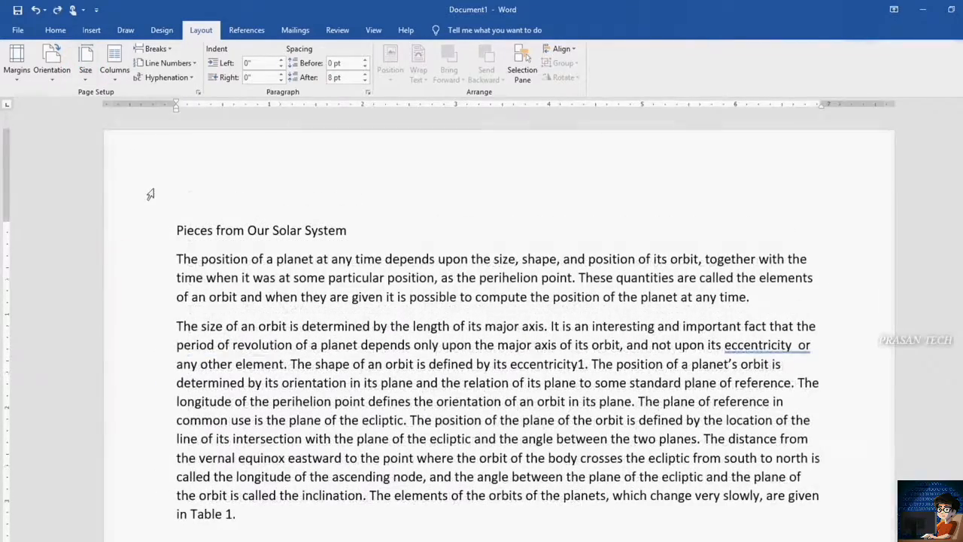
# Lay the document text out in two columns and look through the pages
pyautogui.click(115, 73)
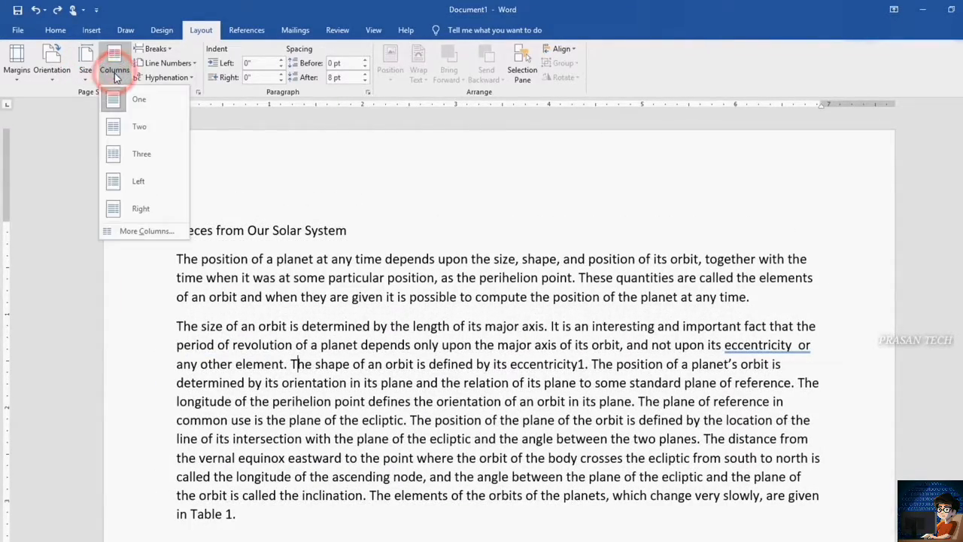
pyautogui.click(120, 130)
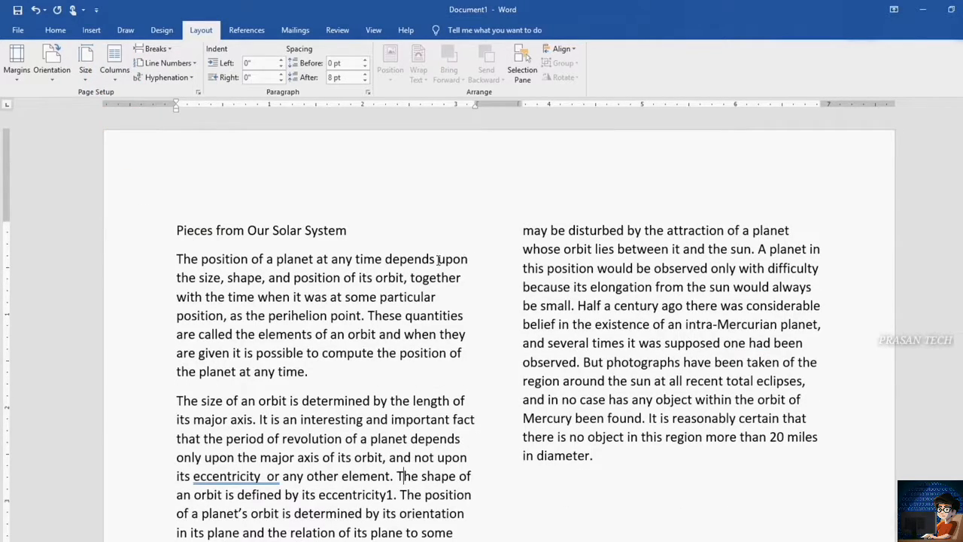
pyautogui.scroll(-12, 438, 260)
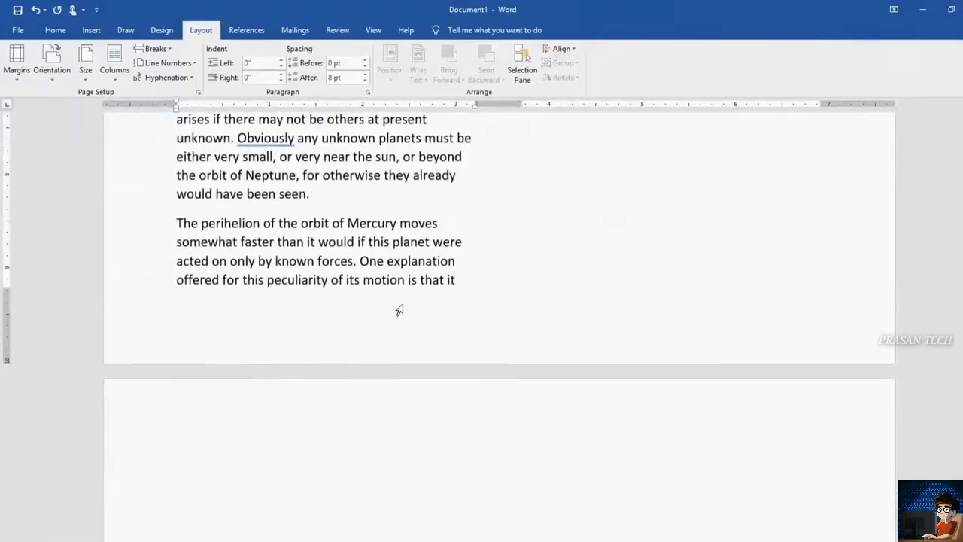
pyautogui.scroll(12, 399, 310)
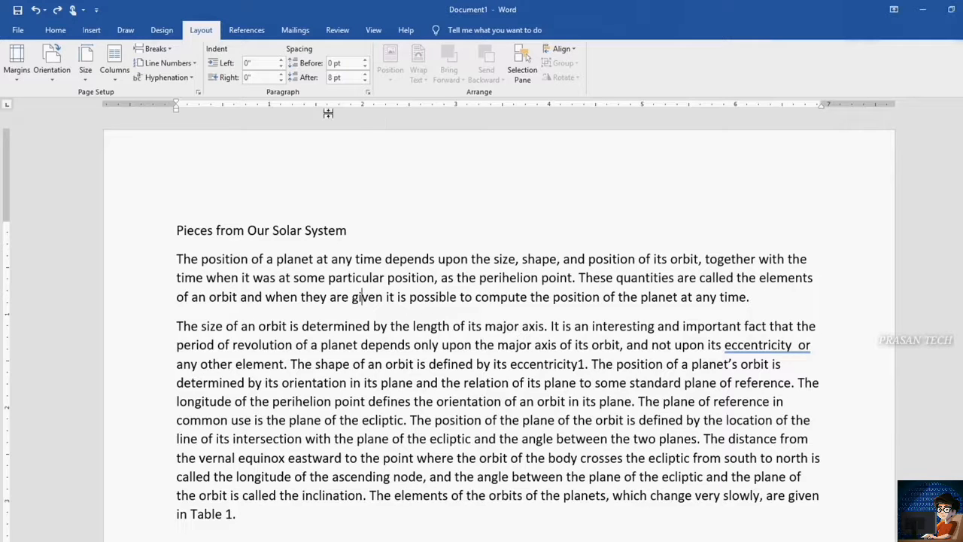
# Open the measurement units setting in the Display section of Word's advanced options
pyautogui.click(19, 30)
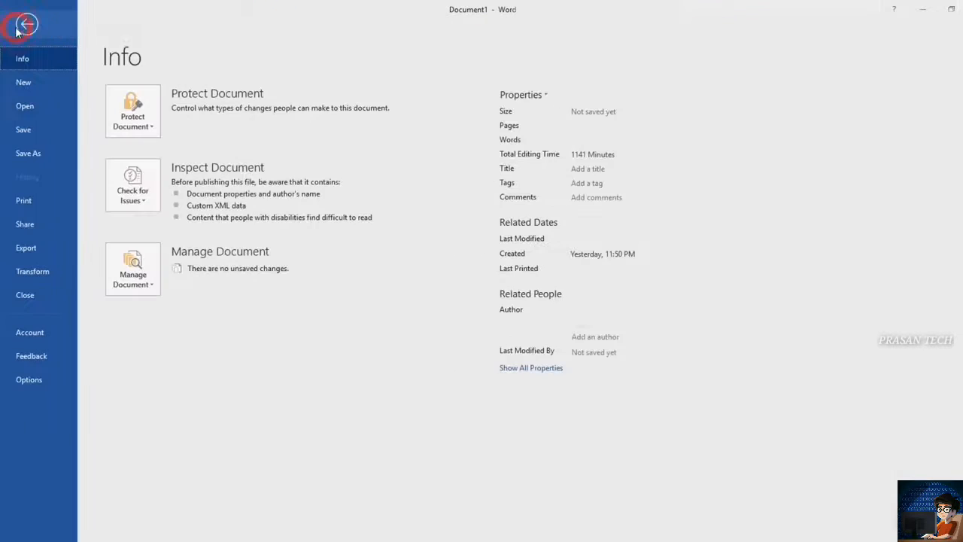
pyautogui.click(30, 381)
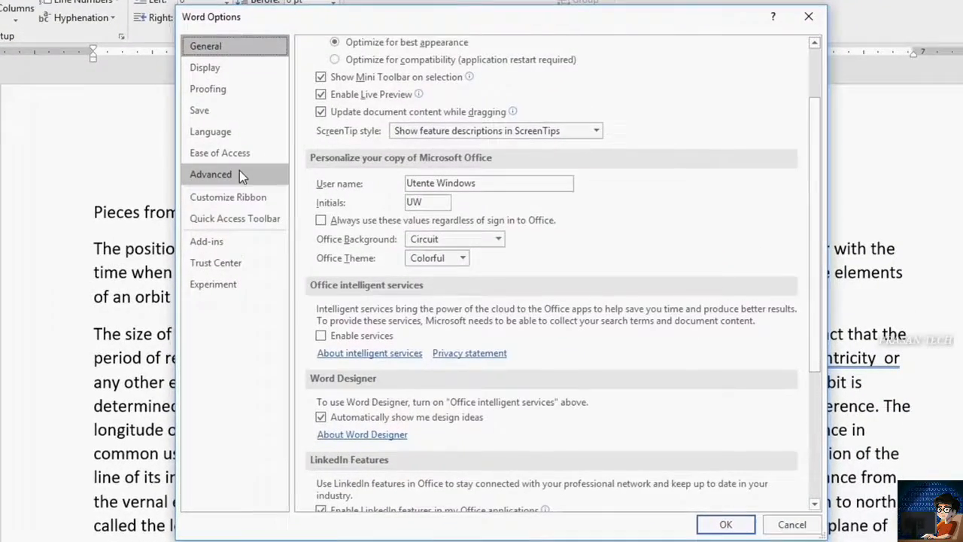
pyautogui.click(271, 191)
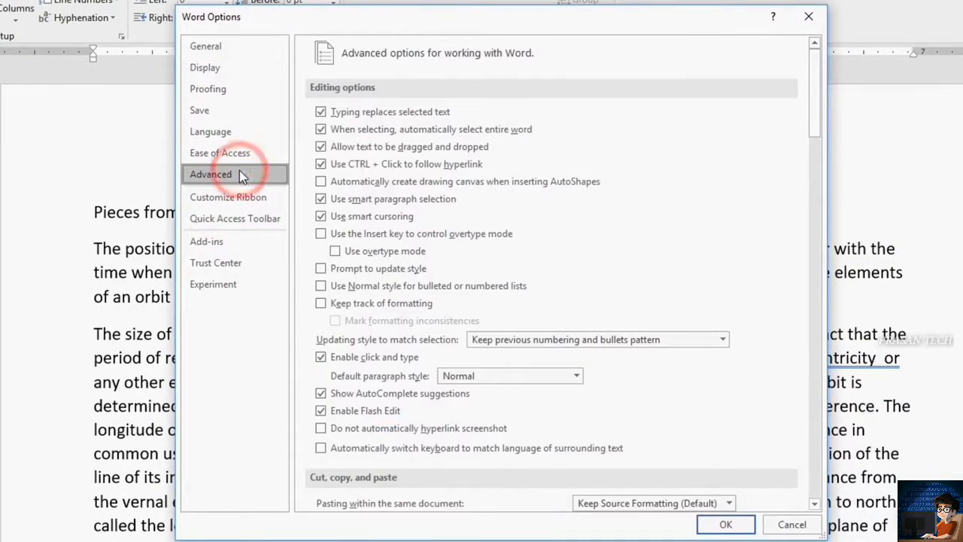
pyautogui.moveTo(815, 129); pyautogui.dragTo(816, 318)
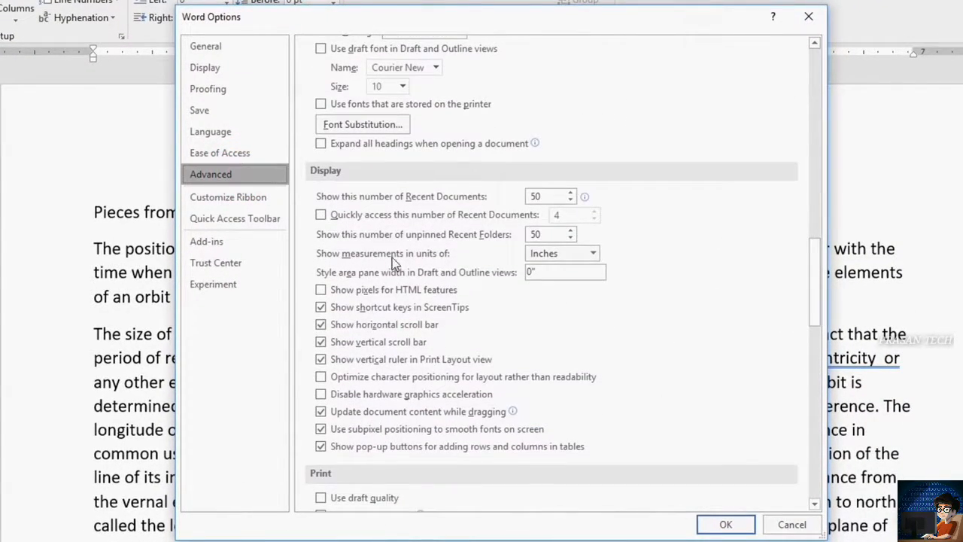
pyautogui.click(599, 256)
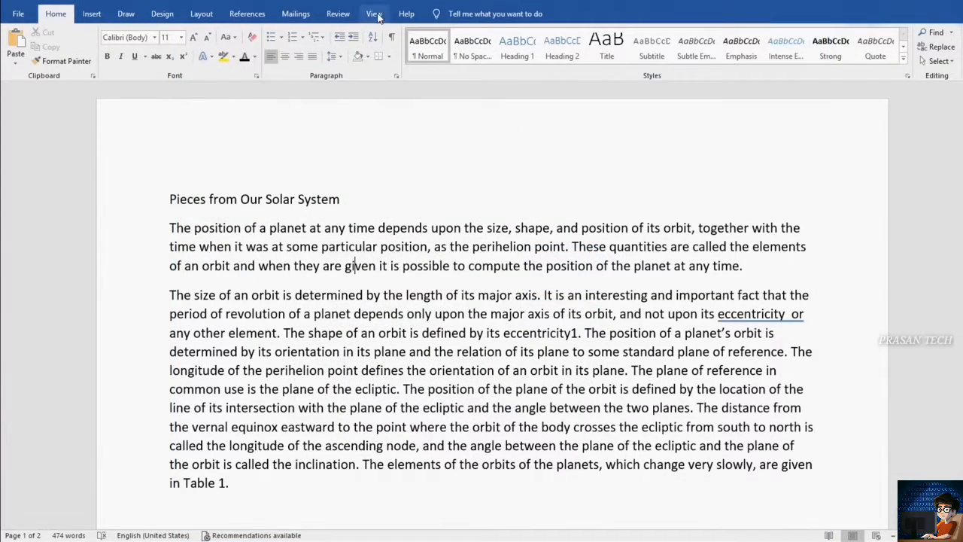
# Show the rulers and use them to slightly reduce the right and top page margins and adjust the gap between the two columns
pyautogui.click(374, 13)
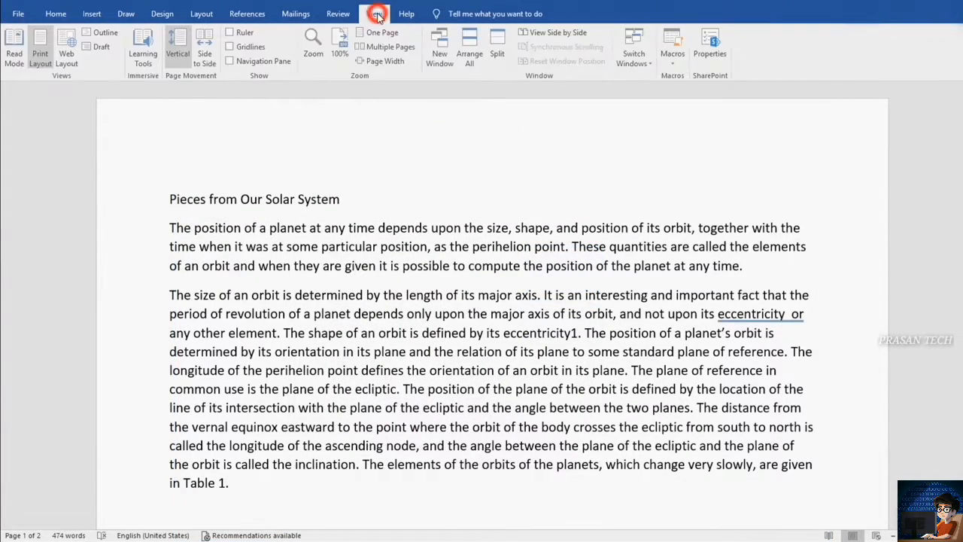
pyautogui.click(231, 33)
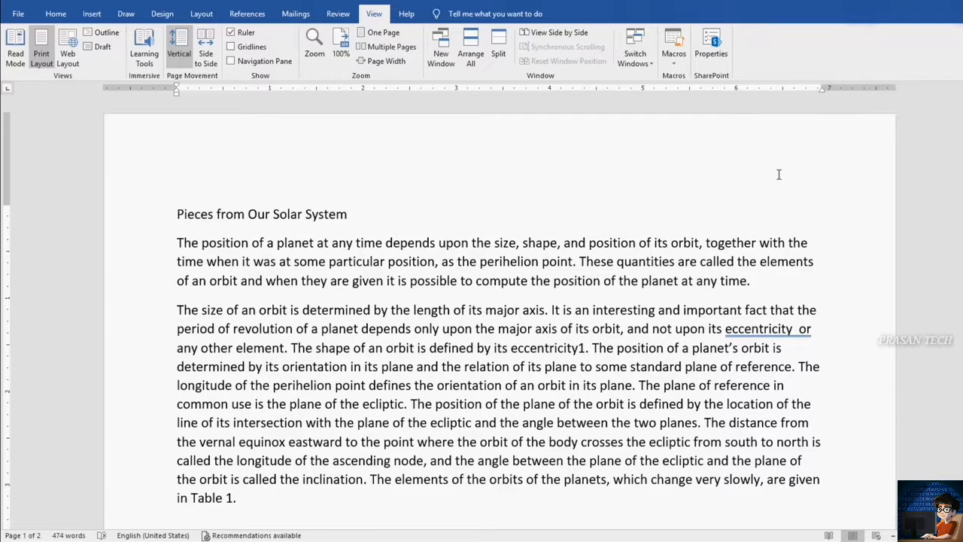
pyautogui.moveTo(822, 88)
pyautogui.mouseDown()
pyautogui.moveTo(841, 79)
pyautogui.moveTo(826, 80)
pyautogui.mouseUp()
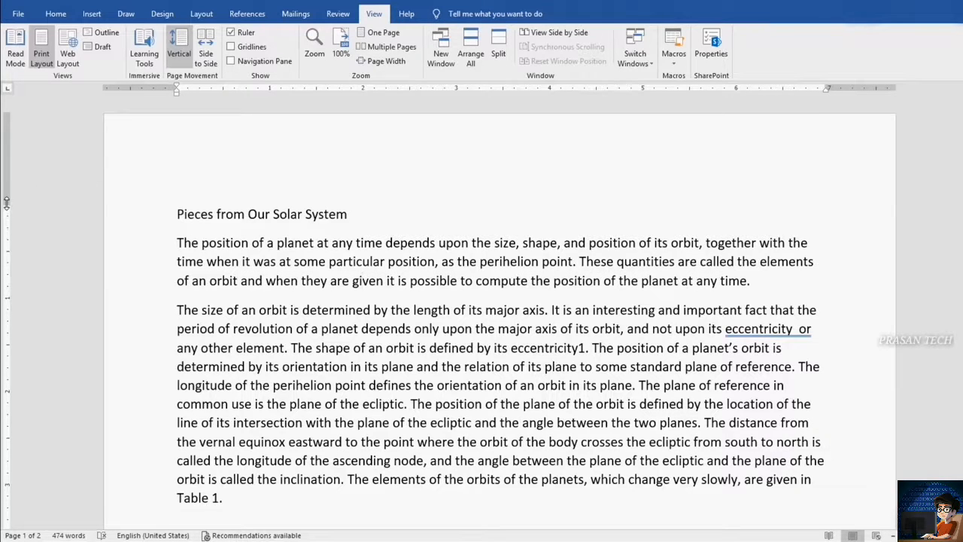
pyautogui.moveTo(6, 202)
pyautogui.mouseDown()
pyautogui.moveTo(6, 154)
pyautogui.moveTo(6, 204)
pyautogui.moveTo(6, 174)
pyautogui.mouseUp()
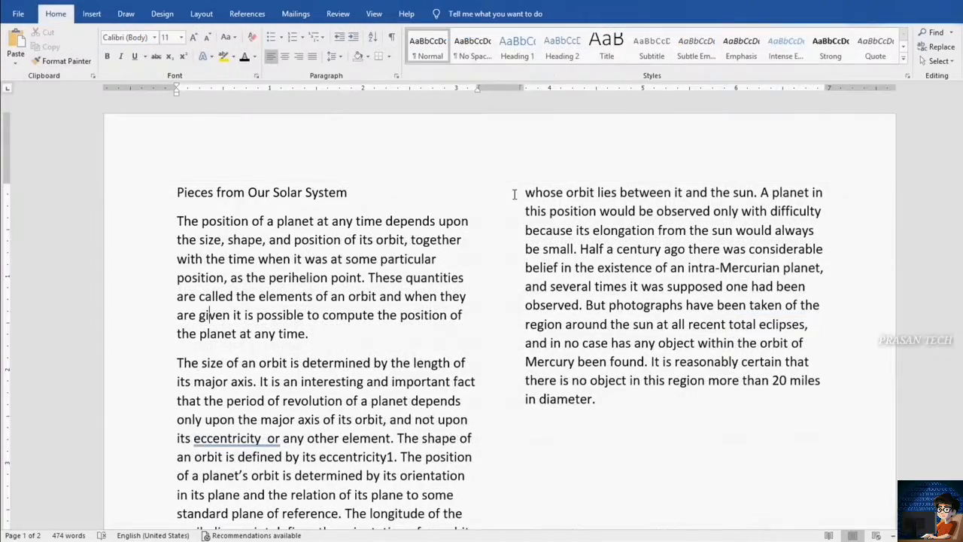
pyautogui.moveTo(519, 88)
pyautogui.mouseDown()
pyautogui.moveTo(595, 85)
pyautogui.moveTo(509, 87)
pyautogui.moveTo(550, 87)
pyautogui.moveTo(532, 88)
pyautogui.mouseUp()
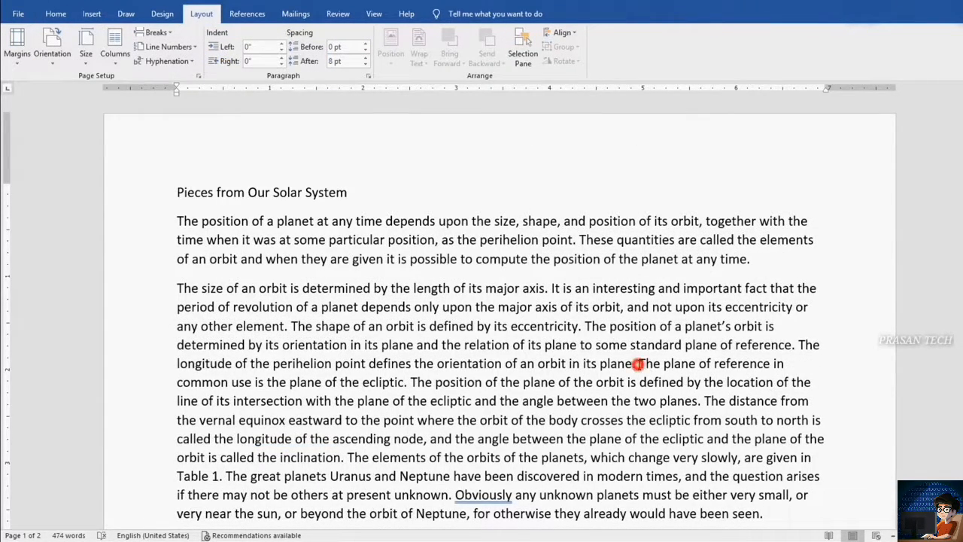
# Split the long body text into separate paragraphs before "The plane of reference" and before "The great planets"
pyautogui.press('Return')
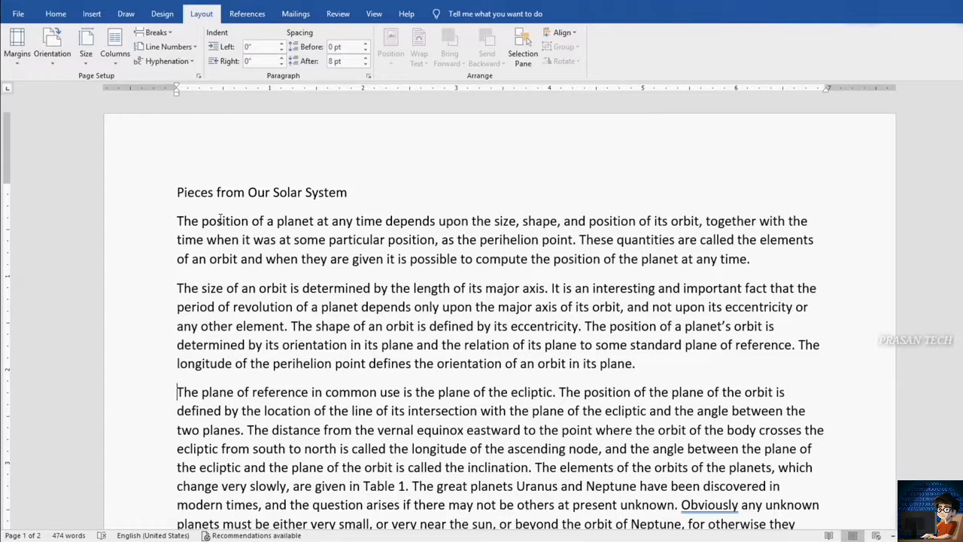
pyautogui.moveTo(282, 221); pyautogui.dragTo(750, 259)
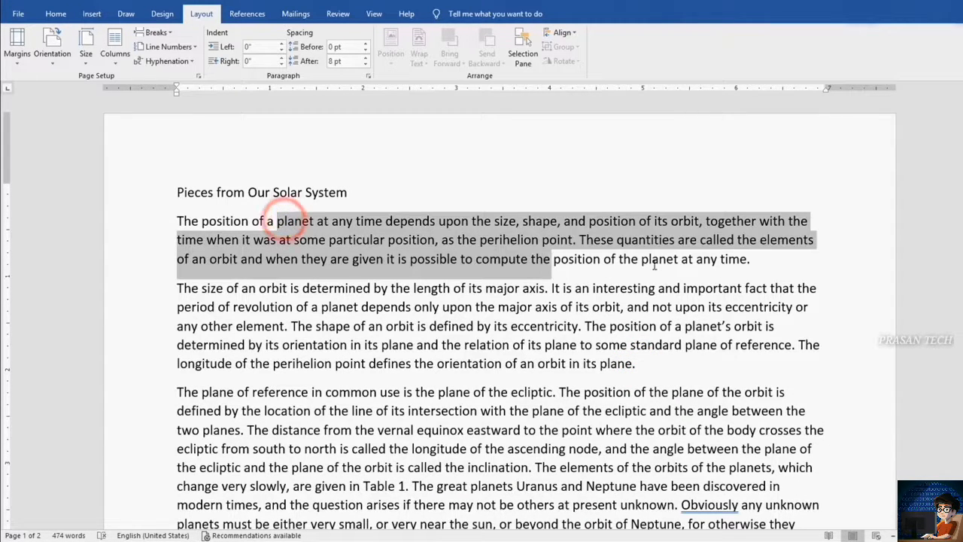
pyautogui.click(229, 239)
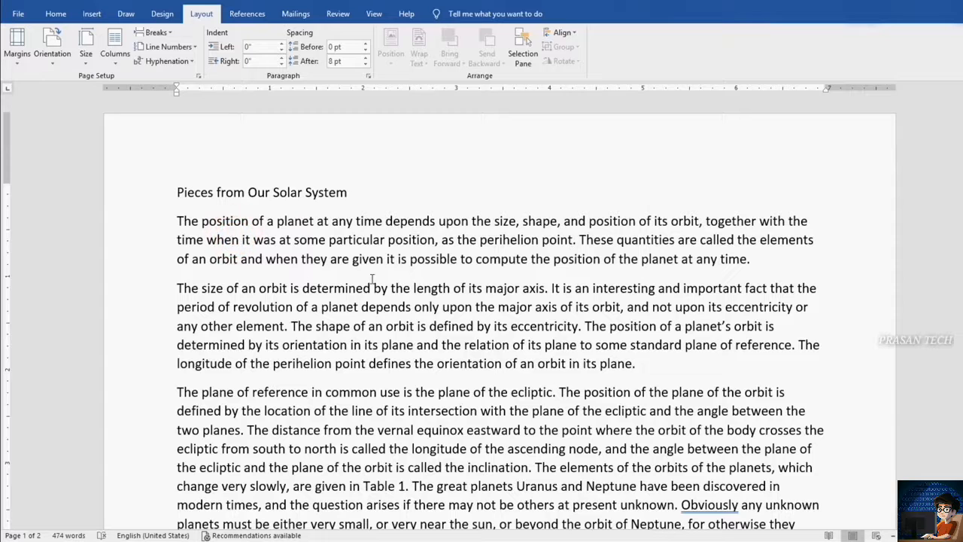
pyautogui.moveTo(224, 287); pyautogui.dragTo(636, 368)
pyautogui.click(473, 307)
pyautogui.scroll(-1, 499, 318)
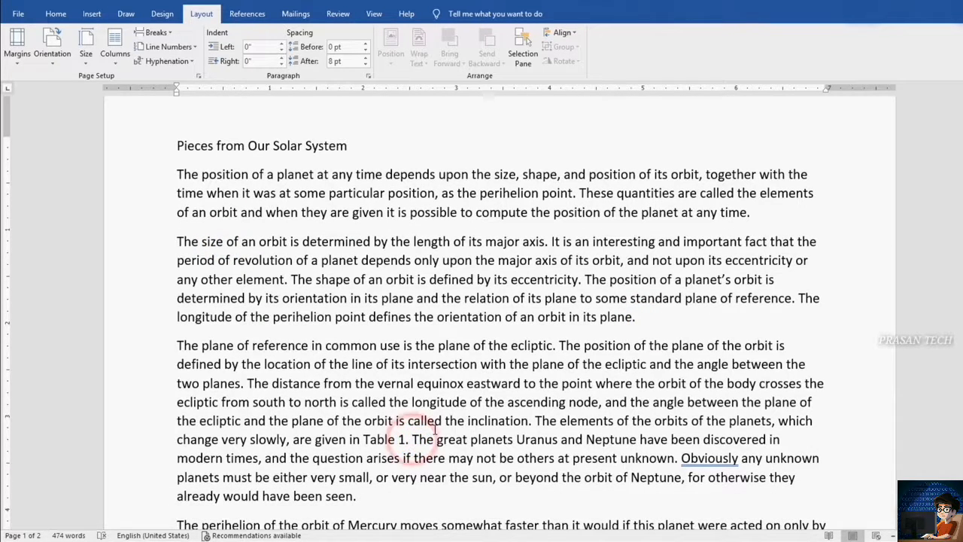
pyautogui.press('Return')
pyautogui.scroll(-3, 316, 379)
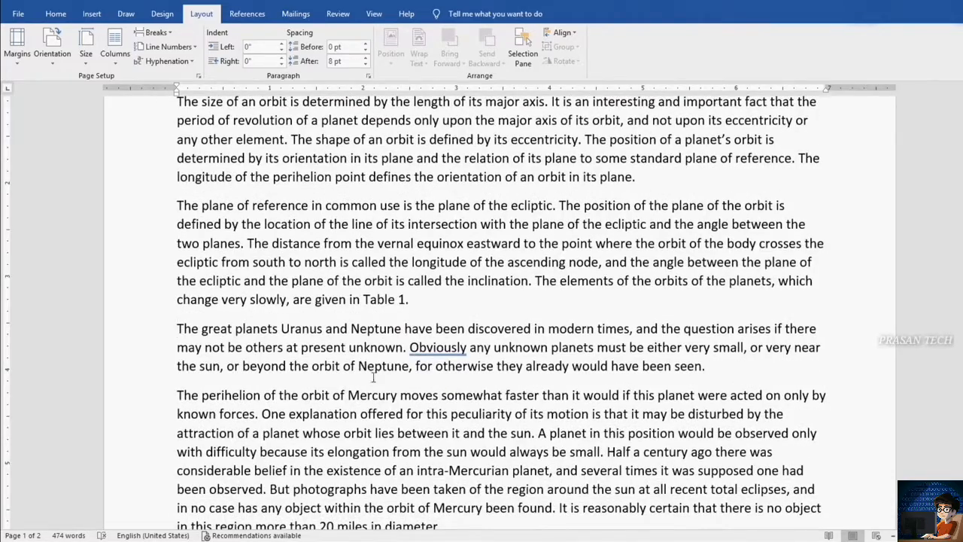
pyautogui.scroll(4, 608, 449)
# Show the formatting marks to view the paragraph and space symbols, and hide them again
pyautogui.click(57, 15)
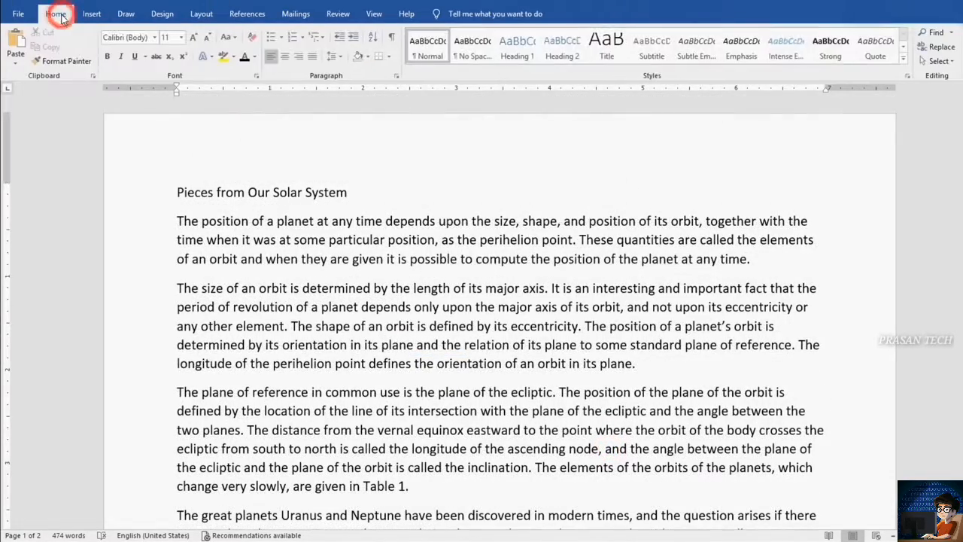
pyautogui.click(389, 39)
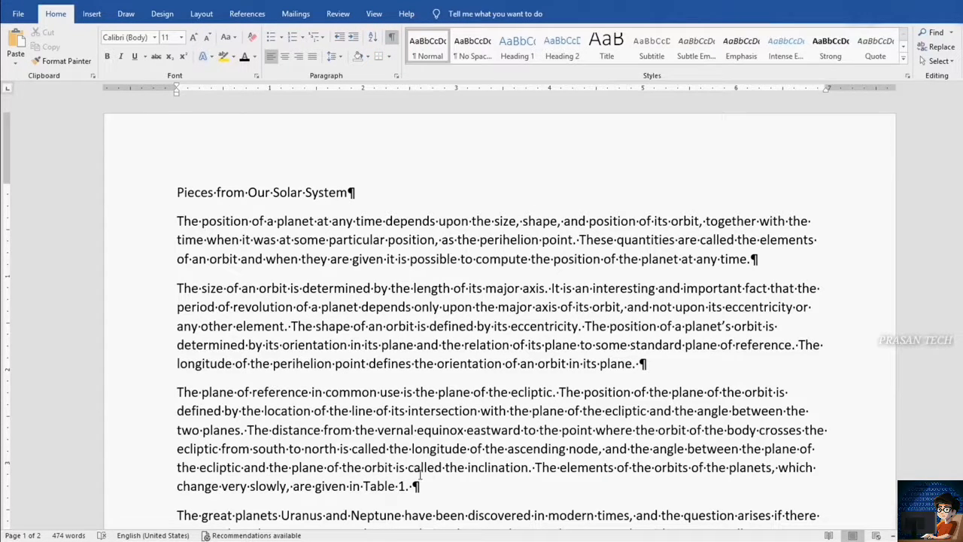
pyautogui.click(346, 307)
pyautogui.hotkey('ctrl', 'shift', '8')
# Indent the second body paragraph by about half an inch and set the third paragraph's line spacing to Multiple at 2
pyautogui.moveTo(177, 94)
pyautogui.mouseDown()
pyautogui.moveTo(243, 98)
pyautogui.moveTo(229, 99)
pyautogui.mouseUp()
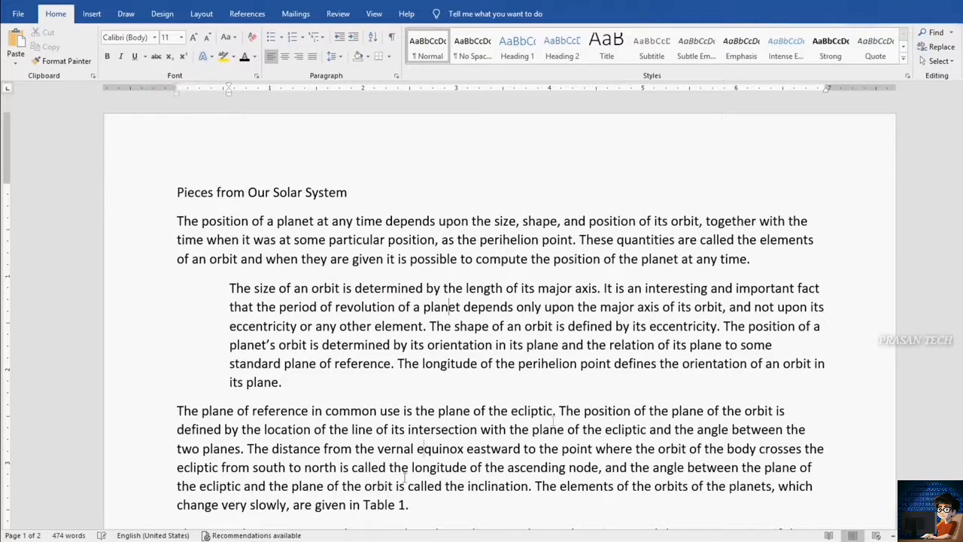
pyautogui.rightClick(476, 450)
pyautogui.click(519, 365)
pyautogui.write('2')
pyautogui.click(727, 433)
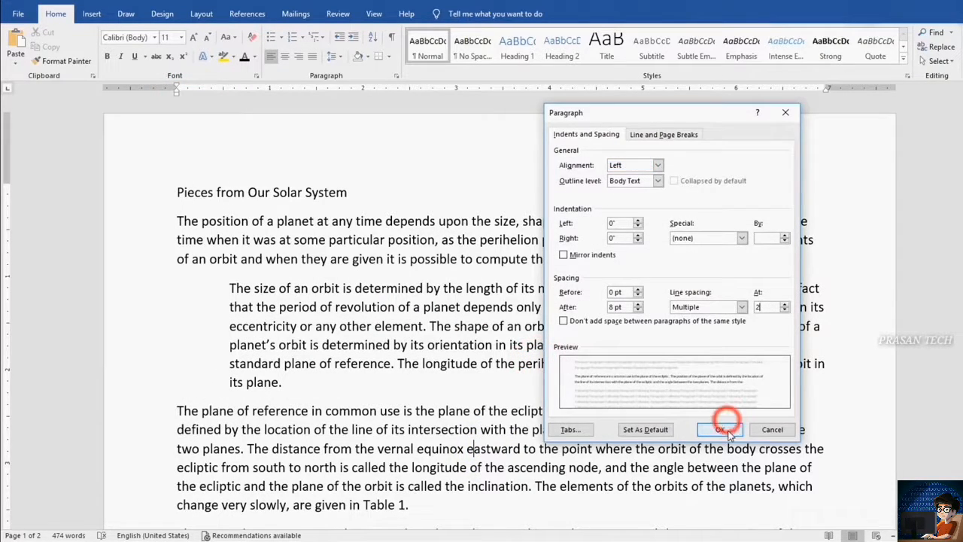
pyautogui.click(635, 376)
pyautogui.click(375, 234)
pyautogui.scroll(-1, 470, 270)
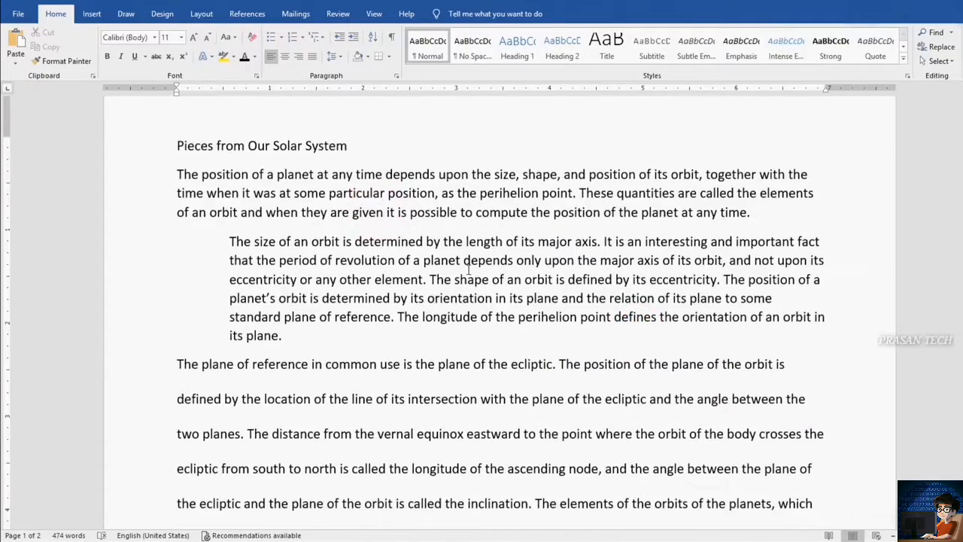
pyautogui.scroll(-2, 468, 270)
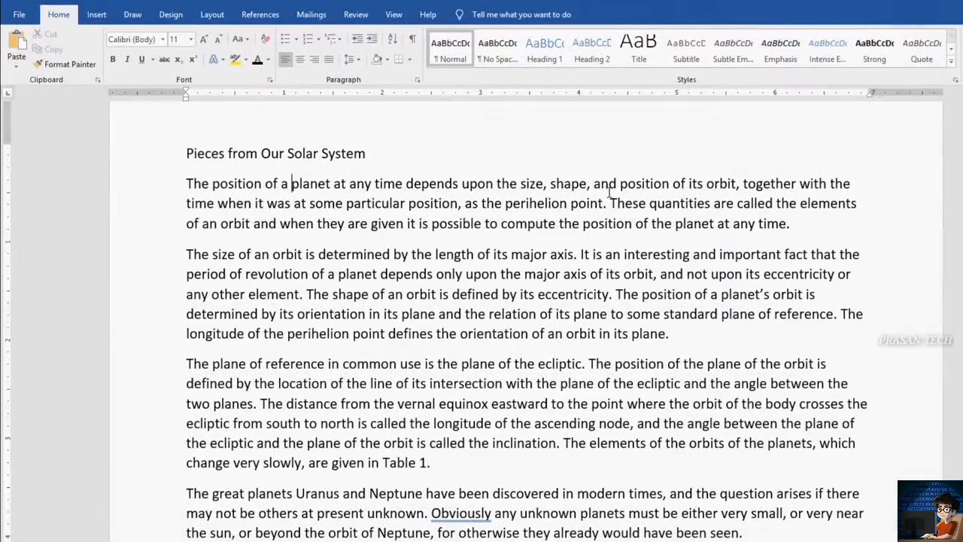
# Try centered, right and justified alignment on the second body paragraph and return it to left alignment
pyautogui.click(440, 275)
pyautogui.click(301, 65)
pyautogui.click(313, 63)
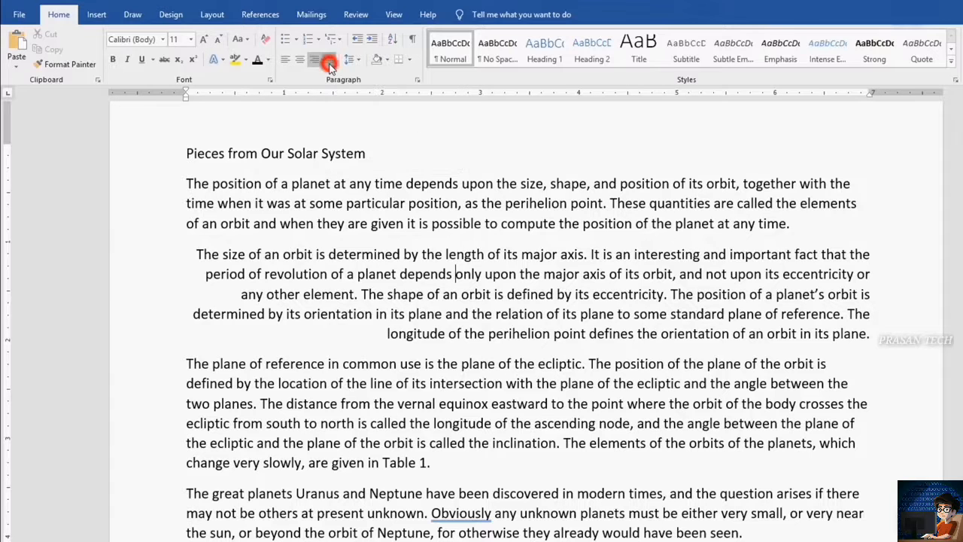
pyautogui.click(328, 65)
pyautogui.click(286, 63)
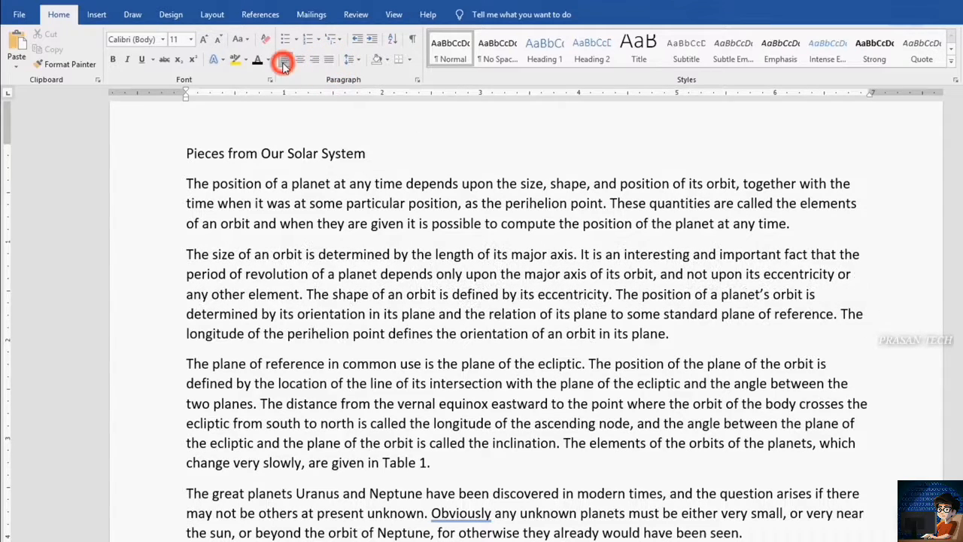
pyautogui.click(329, 65)
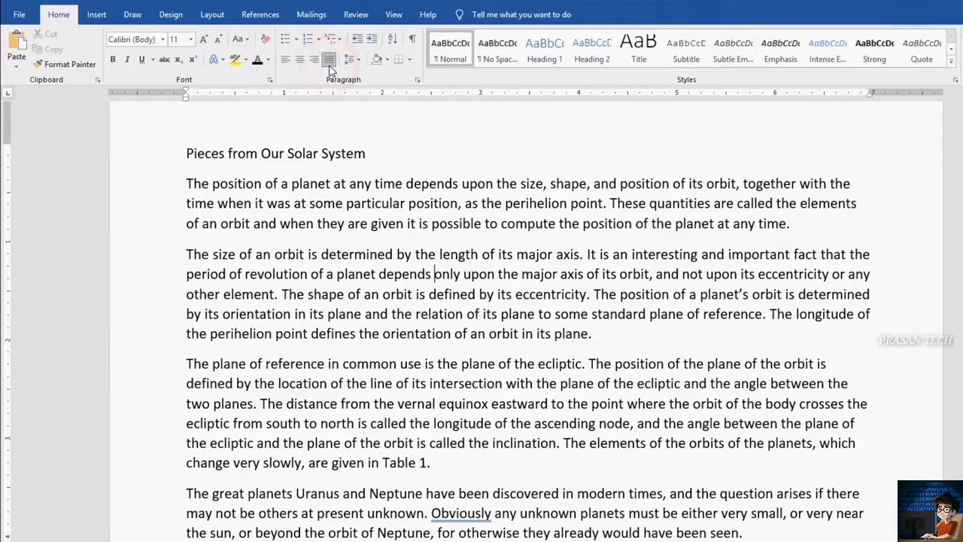
pyautogui.hotkey('ctrl', 'l')
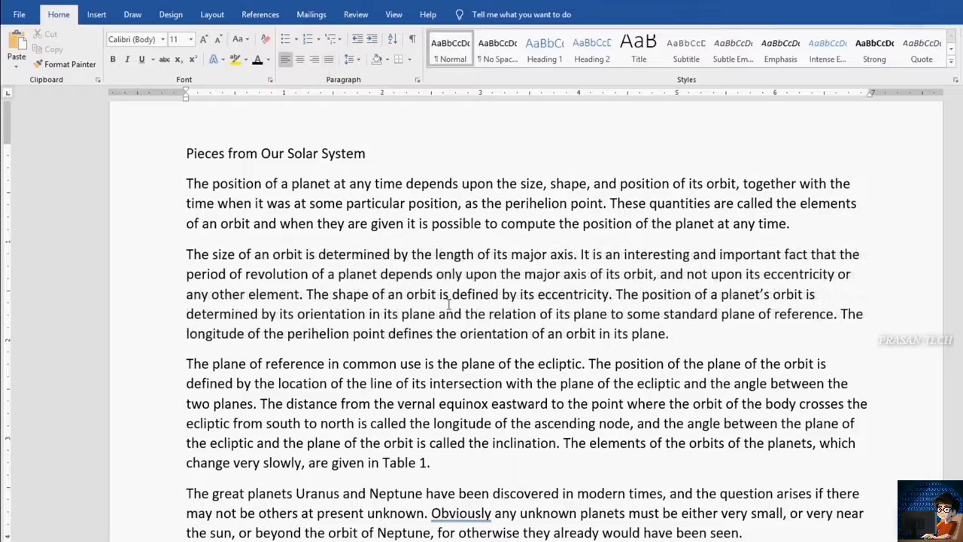
# Set the line spacing of the second body paragraph to 1.15
pyautogui.click(357, 61)
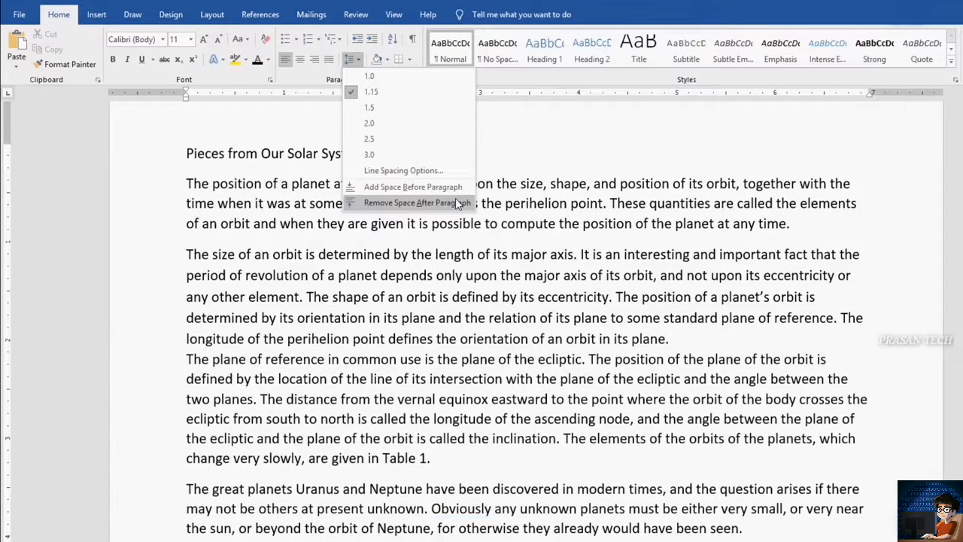
pyautogui.click(573, 312)
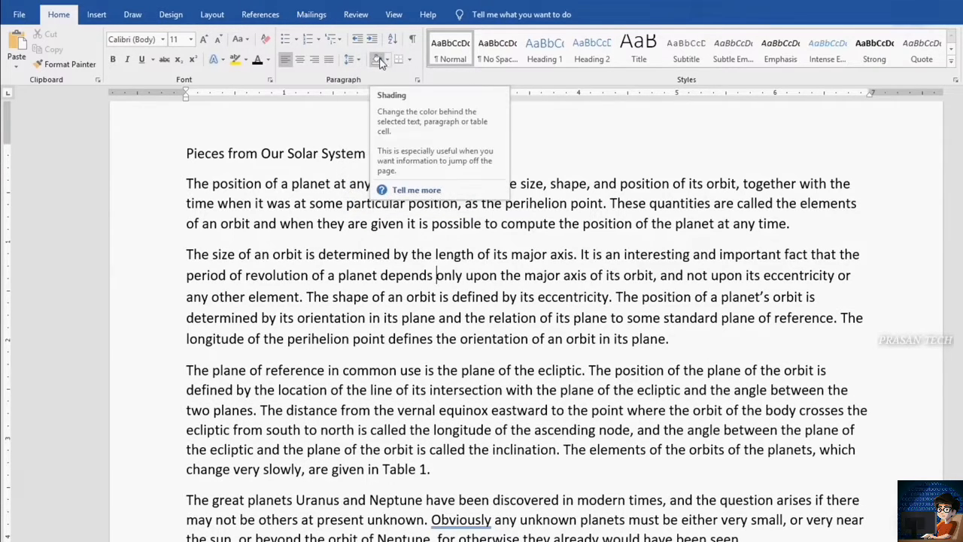
# Browse the shading colors and the border options available for the second body paragraph without applying any
pyautogui.click(387, 59)
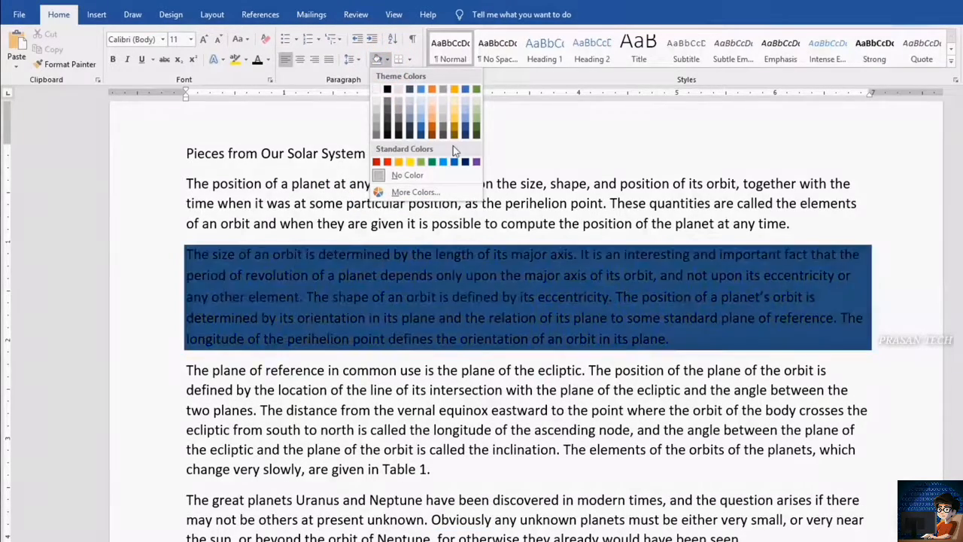
pyautogui.click(437, 275)
pyautogui.click(407, 60)
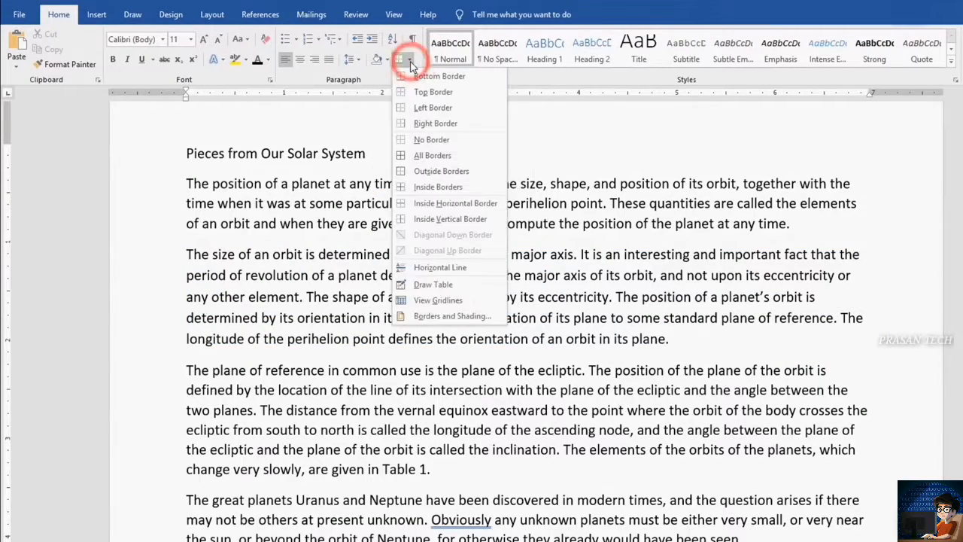
pyautogui.click(420, 188)
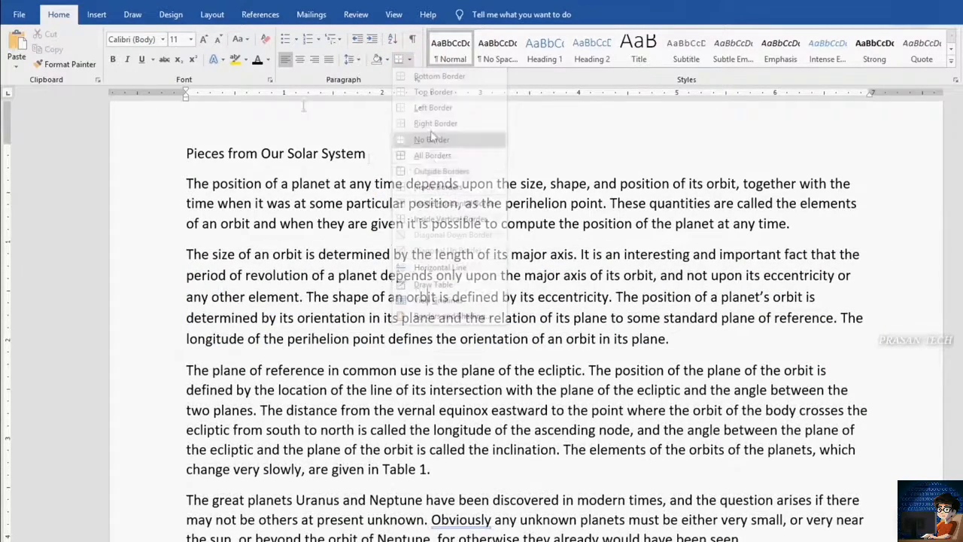
# Try a left indent of up to 0.5" on the second body paragraph and return it to 0"
pyautogui.click(211, 15)
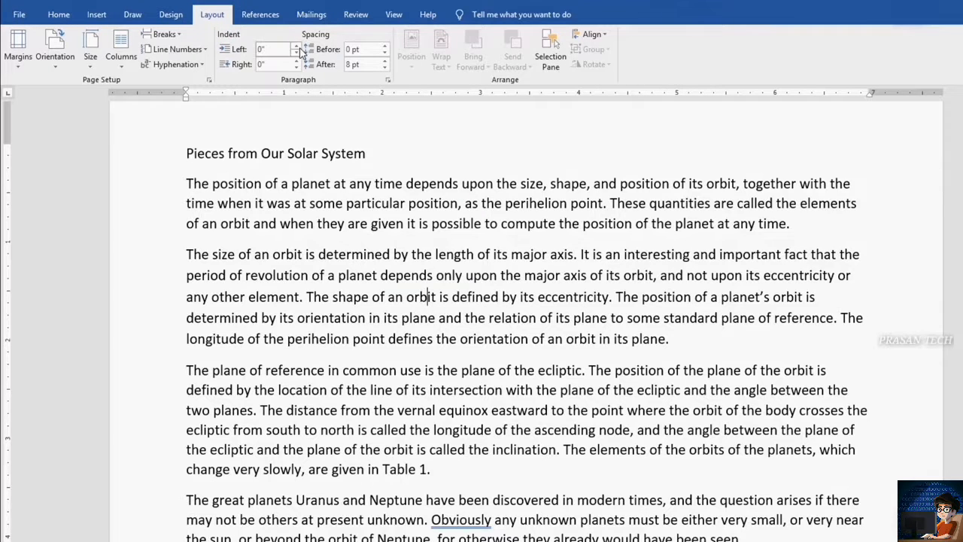
pyautogui.click(298, 46)
pyautogui.click(299, 47)
pyautogui.click(299, 46)
pyautogui.click(299, 46)
pyautogui.click(299, 46)
pyautogui.click(299, 53)
pyautogui.click(298, 53)
pyautogui.click(299, 53)
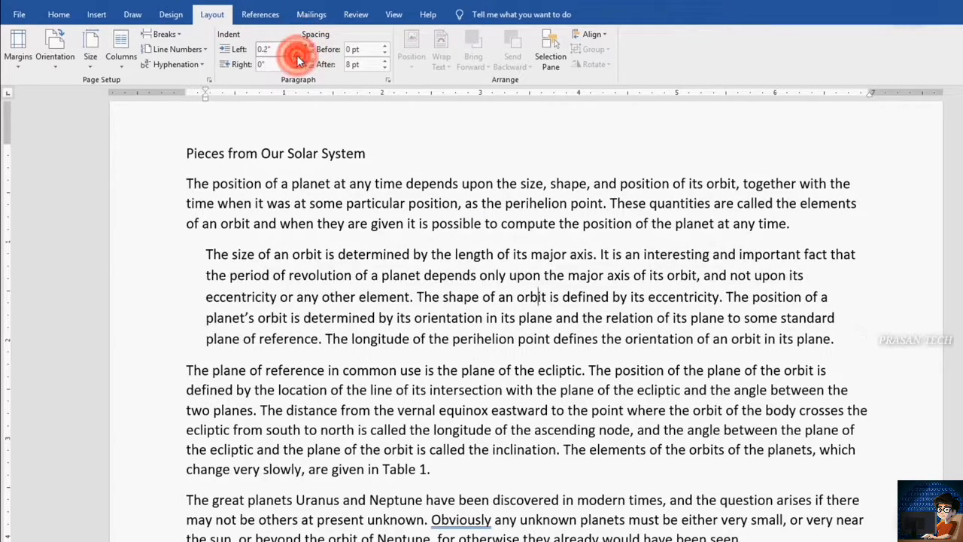
pyautogui.click(299, 52)
pyautogui.click(299, 52)
# Try a right indent of about 0.6" on the second body paragraph and return it to 0"
pyautogui.click(298, 61)
pyautogui.click(299, 61)
pyautogui.click(299, 61)
pyautogui.click(299, 61)
pyautogui.click(298, 61)
pyautogui.click(299, 61)
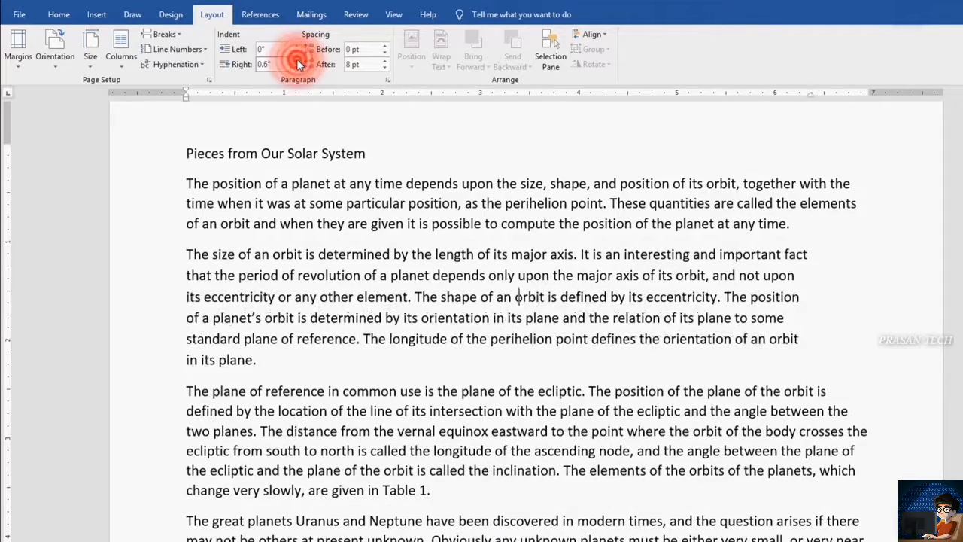
pyautogui.click(299, 62)
pyautogui.click(298, 61)
pyautogui.click(298, 62)
pyautogui.click(298, 62)
pyautogui.click(296, 66)
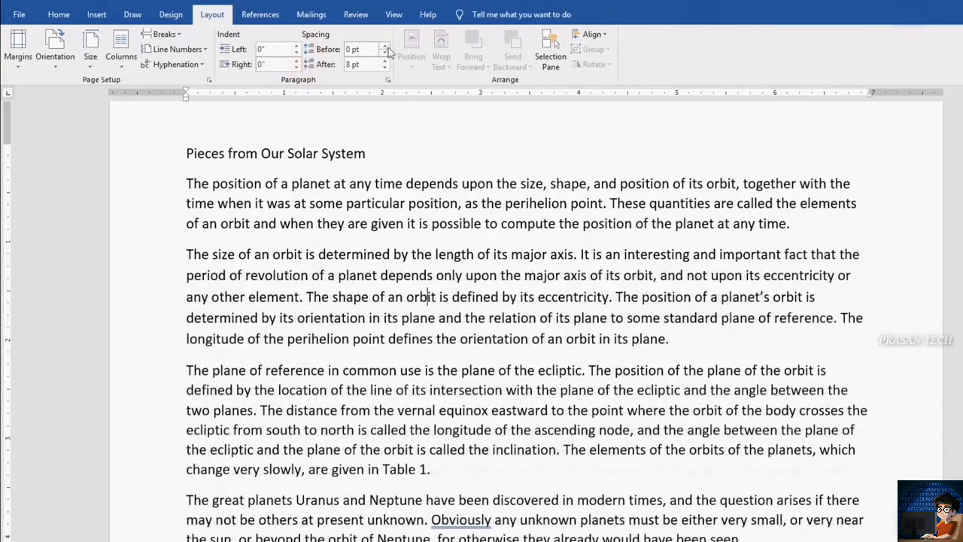
# Set the spacing before the second body paragraph to 48 pt
pyautogui.click(384, 47)
pyautogui.click(385, 46)
pyautogui.click(384, 47)
pyautogui.click(384, 47)
pyautogui.click(384, 47)
pyautogui.click(384, 47)
pyautogui.click(384, 47)
pyautogui.click(384, 47)
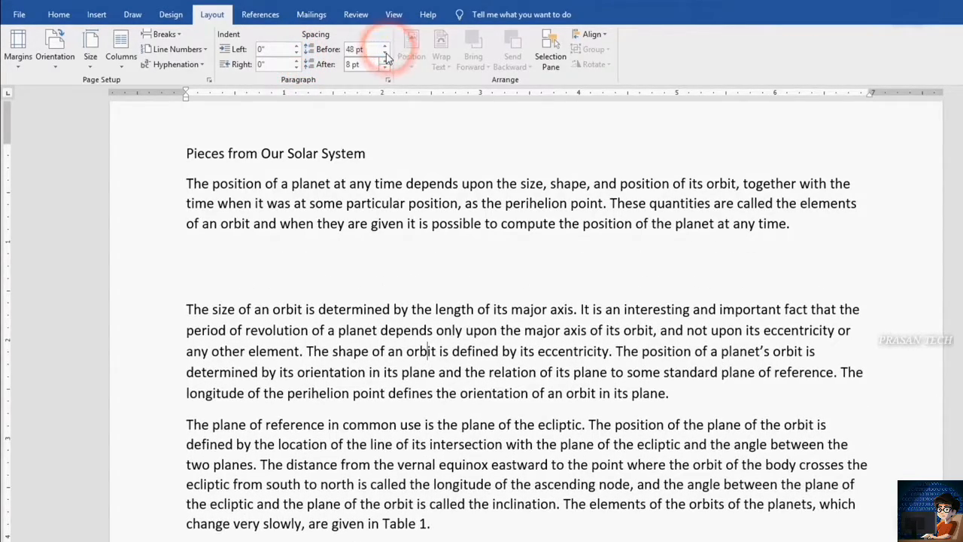
# Set the spacing before the second body paragraph to 6 pt
pyautogui.click(384, 53)
pyautogui.click(385, 52)
pyautogui.click(385, 52)
pyautogui.click(385, 52)
pyautogui.click(384, 53)
pyautogui.click(384, 53)
pyautogui.click(384, 52)
pyautogui.click(384, 52)
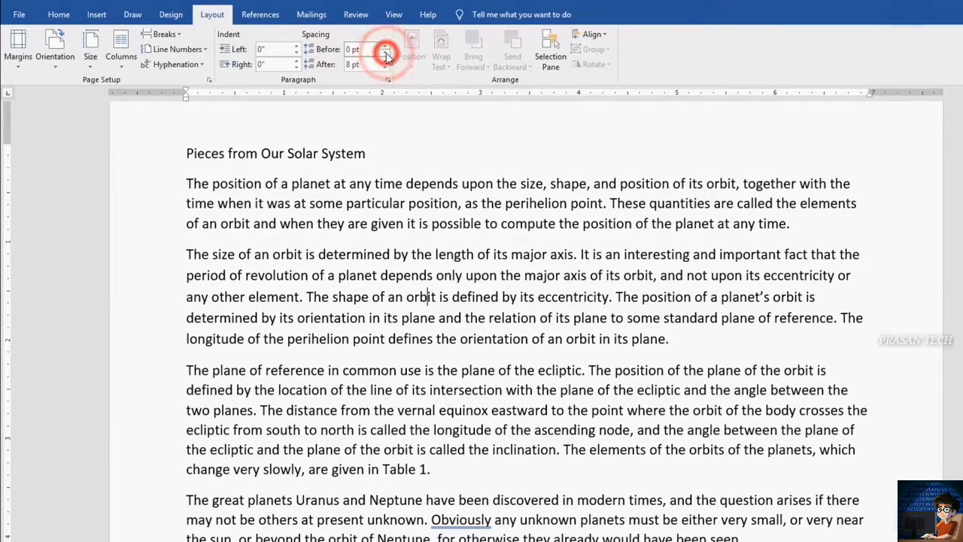
pyautogui.click(385, 47)
pyautogui.click(384, 47)
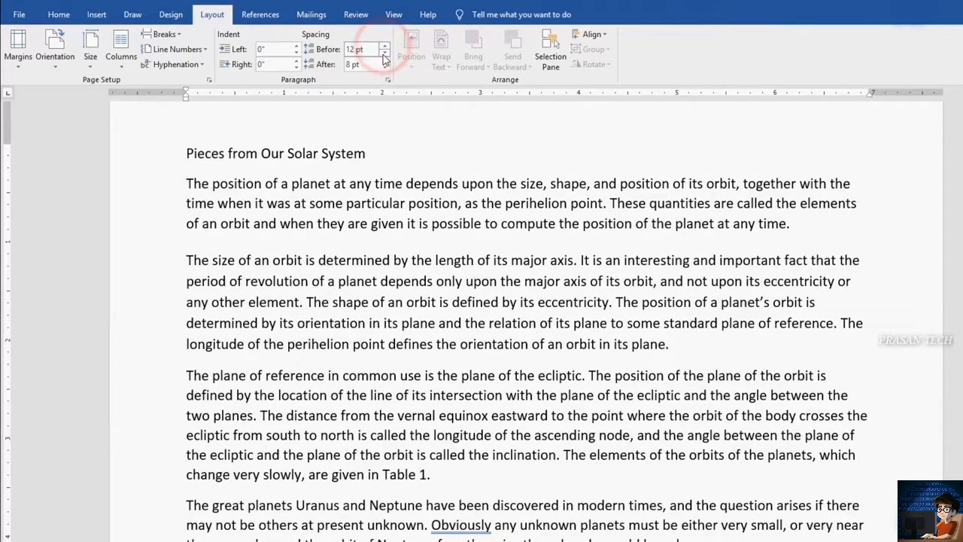
pyautogui.click(425, 299)
pyautogui.click(384, 53)
# Set the spacing after the second body paragraph to 48 pt
pyautogui.click(384, 61)
pyautogui.click(384, 61)
pyautogui.click(384, 61)
pyautogui.click(385, 61)
pyautogui.click(385, 61)
pyautogui.click(384, 61)
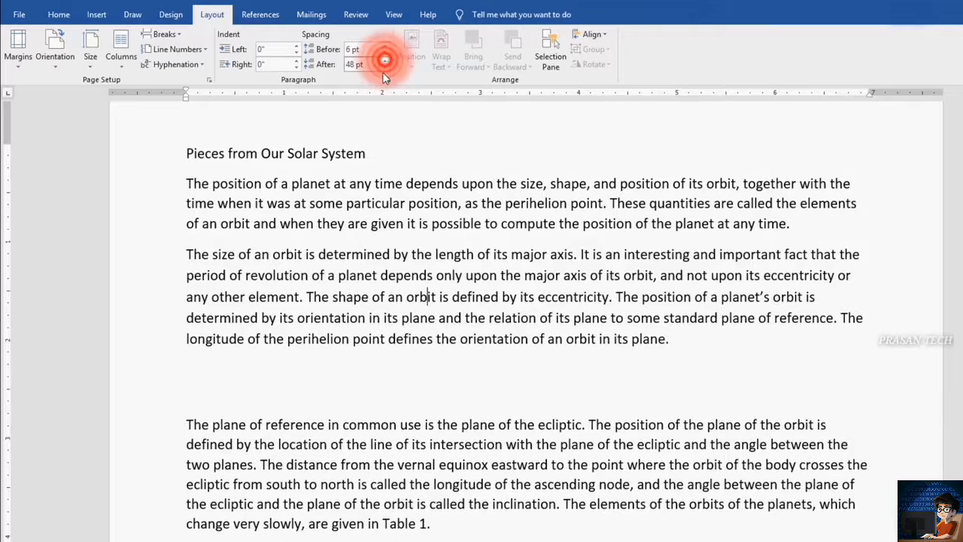
# Set the spacing after the second body paragraph to 6 pt
pyautogui.click(385, 67)
pyautogui.click(384, 67)
pyautogui.click(384, 67)
pyautogui.click(385, 66)
pyautogui.click(385, 67)
pyautogui.click(385, 67)
pyautogui.click(385, 67)
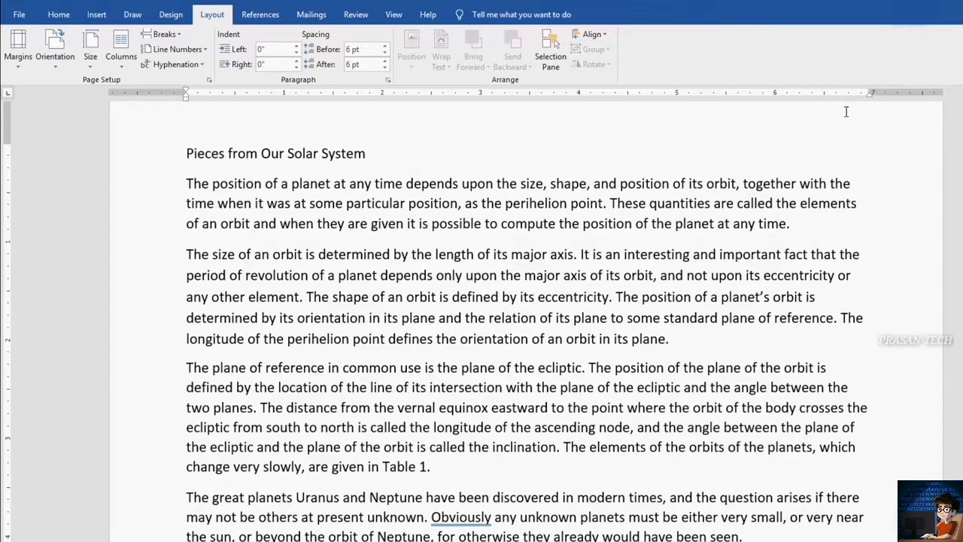
# Try adjusting the second body paragraph's right and left indents directly on the ruler
pyautogui.moveTo(870, 96)
pyautogui.mouseDown()
pyautogui.moveTo(630, 88)
pyautogui.moveTo(871, 96)
pyautogui.mouseUp()
pyautogui.moveTo(187, 92)
pyautogui.mouseDown()
pyautogui.moveTo(321, 94)
pyautogui.moveTo(186, 97)
pyautogui.moveTo(360, 111)
pyautogui.moveTo(186, 102)
pyautogui.mouseUp()
pyautogui.moveTo(186, 99)
pyautogui.mouseDown()
pyautogui.moveTo(328, 118)
pyautogui.moveTo(187, 94)
pyautogui.moveTo(445, 103)
pyautogui.moveTo(158, 98)
pyautogui.mouseUp()
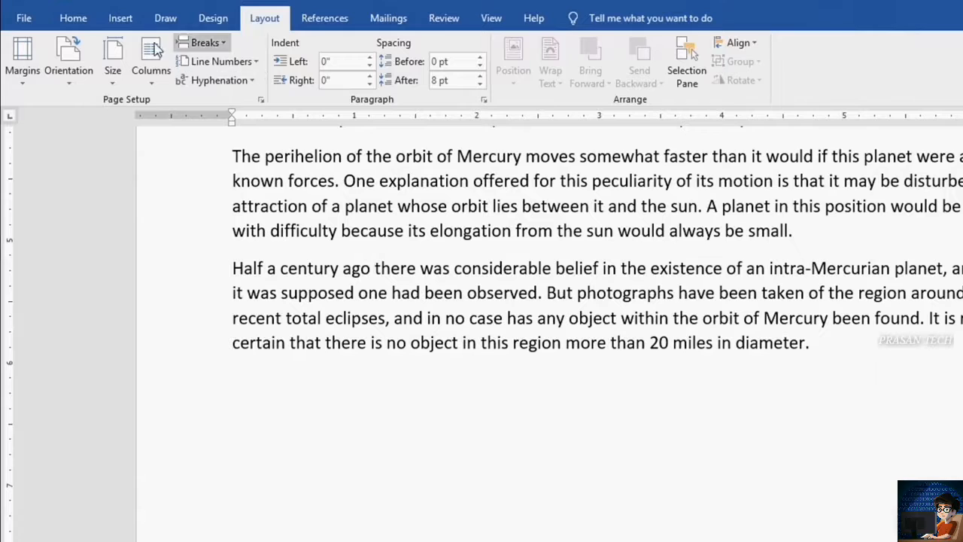
# Try a bulleted, a numbered and a multilevel list on the empty line below the last paragraph
pyautogui.click(75, 22)
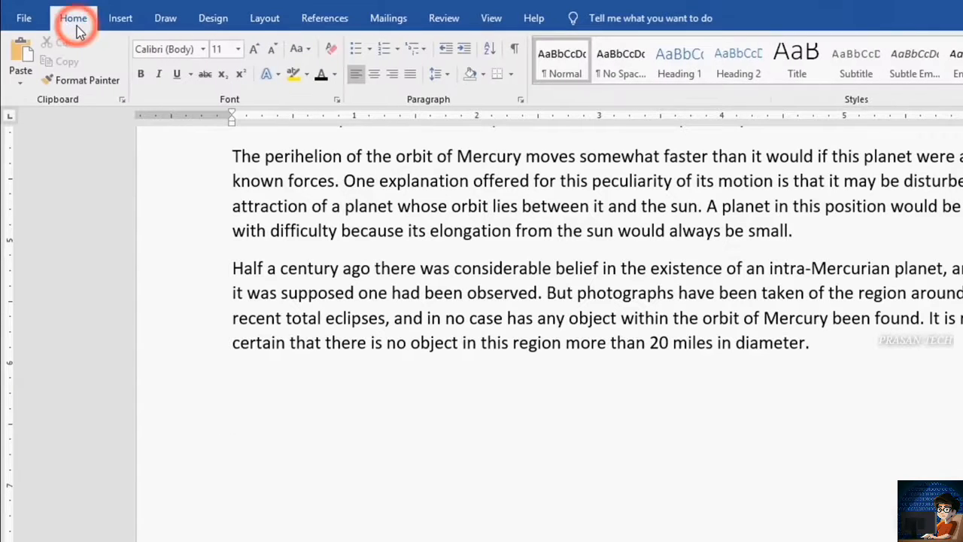
pyautogui.click(355, 49)
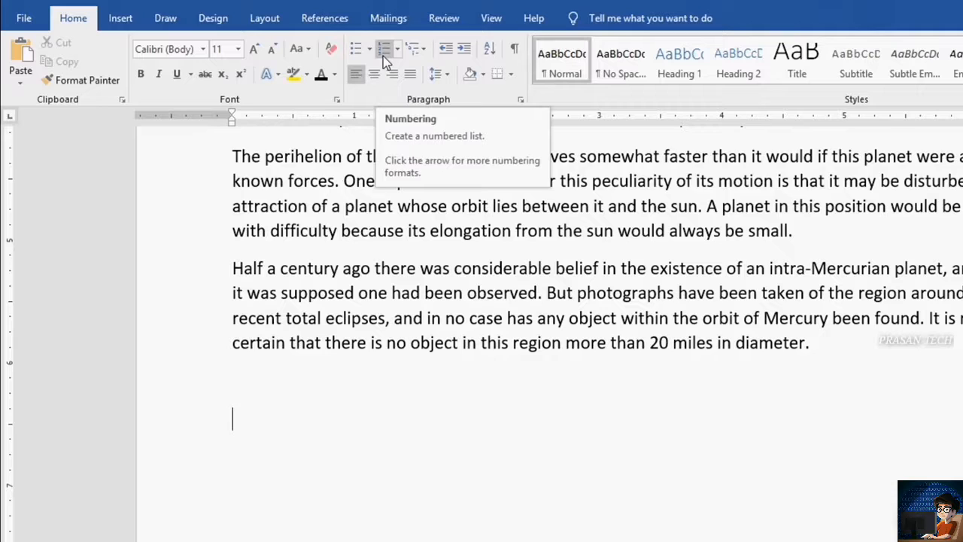
pyautogui.click(383, 50)
pyautogui.write('Fi')
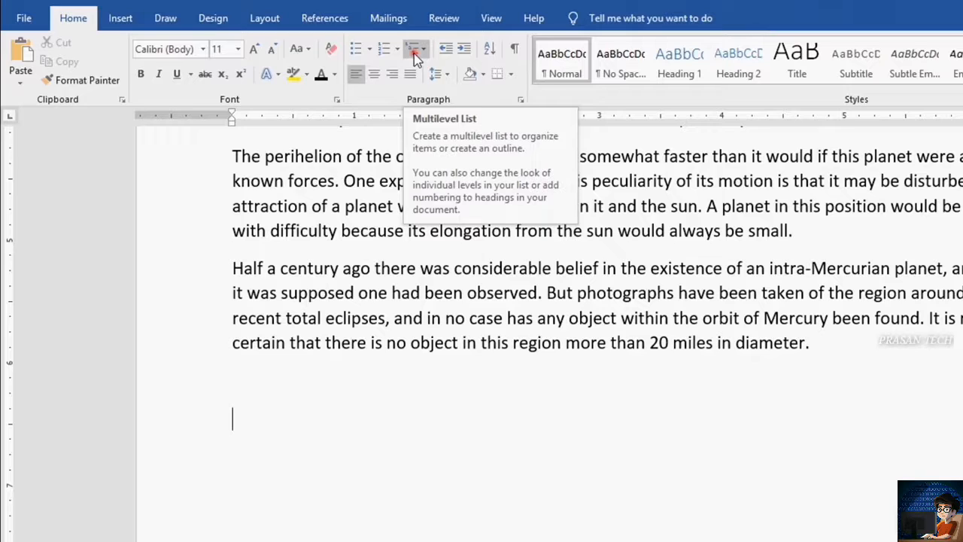
pyautogui.click(414, 53)
pyautogui.moveTo(483, 205)
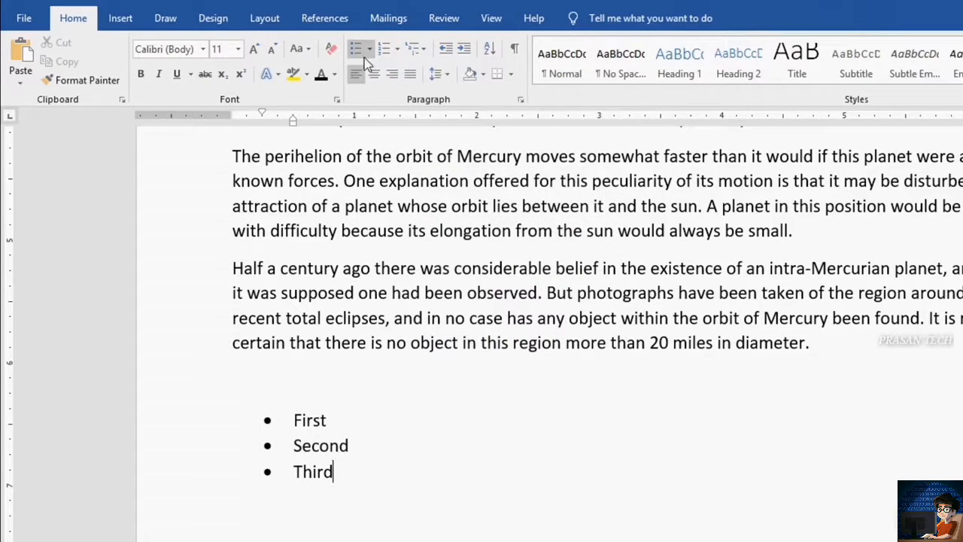
# Change the bullets of the First, Second, Third list to arrowheads and try adjusting their first-line indent on the ruler
pyautogui.click(371, 49)
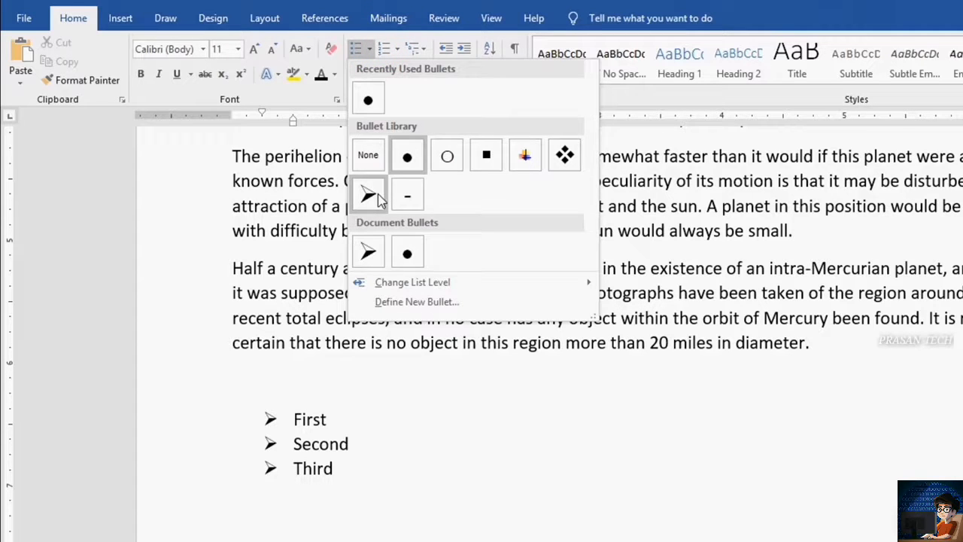
pyautogui.click(376, 194)
pyautogui.scroll(-3, 286, 404)
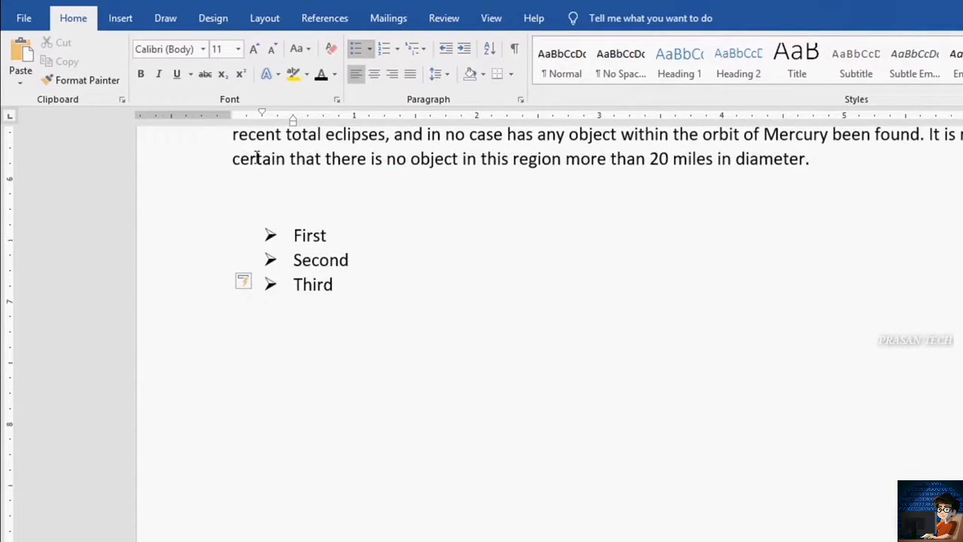
pyautogui.moveTo(264, 117)
pyautogui.mouseDown()
pyautogui.moveTo(290, 116)
pyautogui.moveTo(261, 124)
pyautogui.mouseUp()
pyautogui.click(294, 239)
pyautogui.moveTo(263, 112)
pyautogui.mouseDown()
pyautogui.moveTo(224, 122)
pyautogui.moveTo(422, 140)
pyautogui.moveTo(208, 133)
pyautogui.moveTo(279, 148)
pyautogui.moveTo(264, 146)
pyautogui.moveTo(290, 123)
pyautogui.moveTo(283, 136)
pyautogui.moveTo(383, 146)
pyautogui.moveTo(294, 126)
pyautogui.moveTo(263, 133)
pyautogui.moveTo(477, 158)
pyautogui.moveTo(328, 139)
pyautogui.mouseUp()
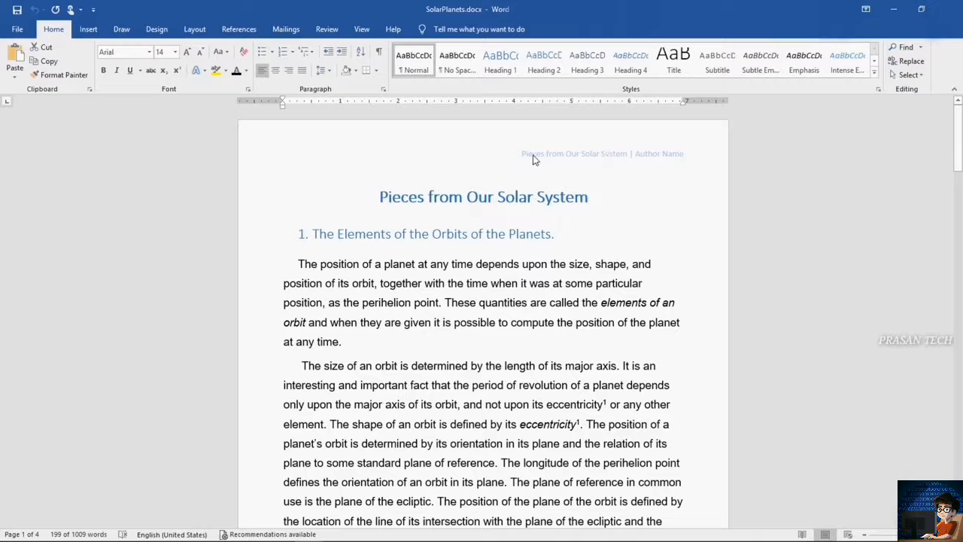
# Examine the header, footer and page numbering of SolarPlanets.docx, entering and leaving its footer without changes
pyautogui.scroll(-3, 629, 157)
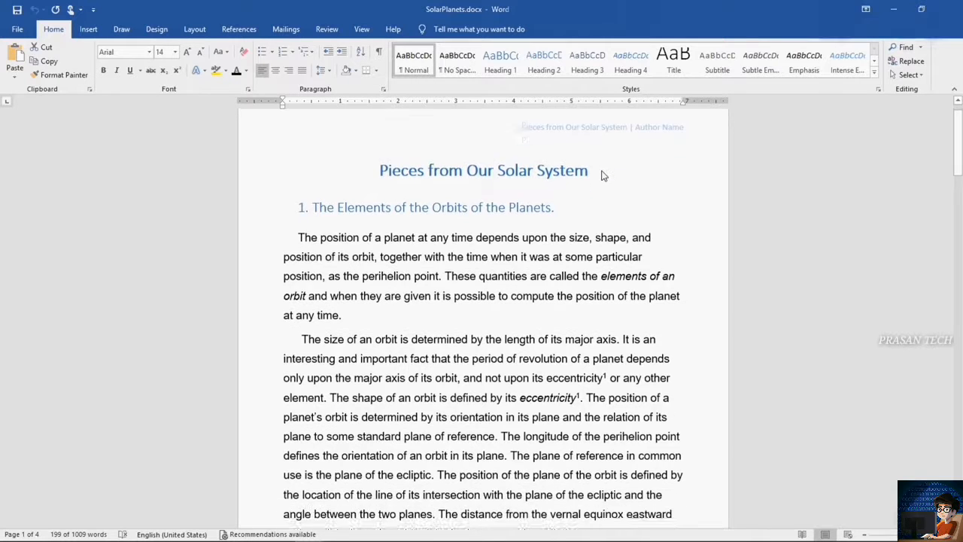
pyautogui.scroll(-3, 600, 180)
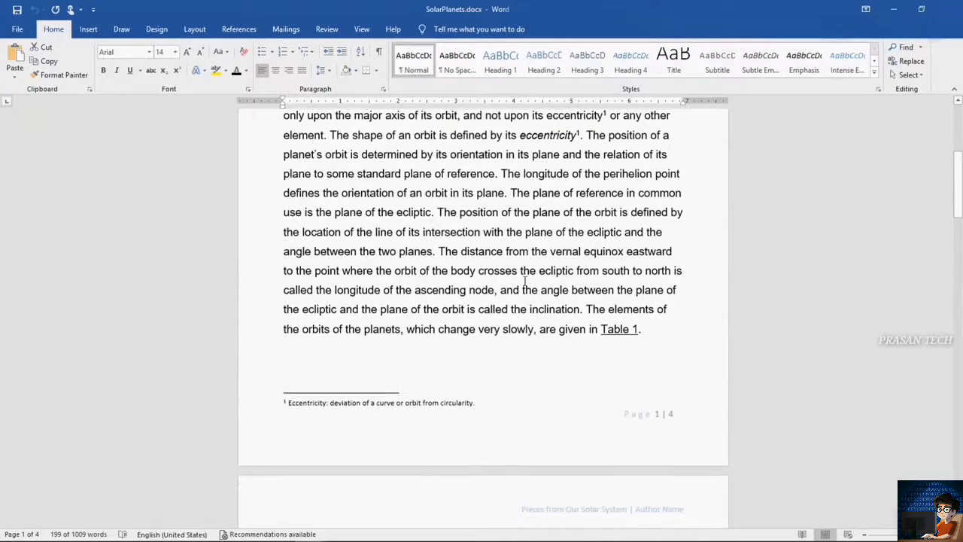
pyautogui.scroll(-3, 658, 419)
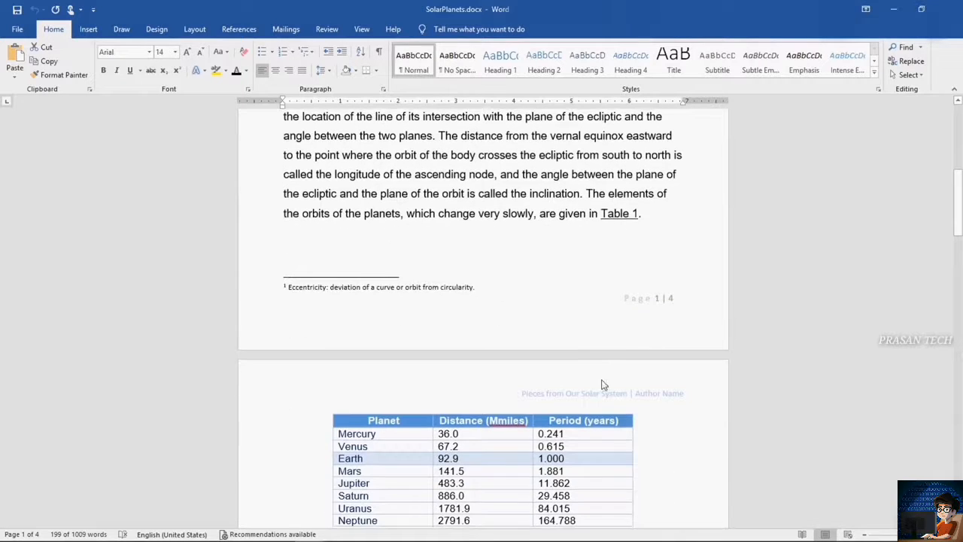
pyautogui.scroll(-2, 562, 377)
pyautogui.scroll(1, 608, 273)
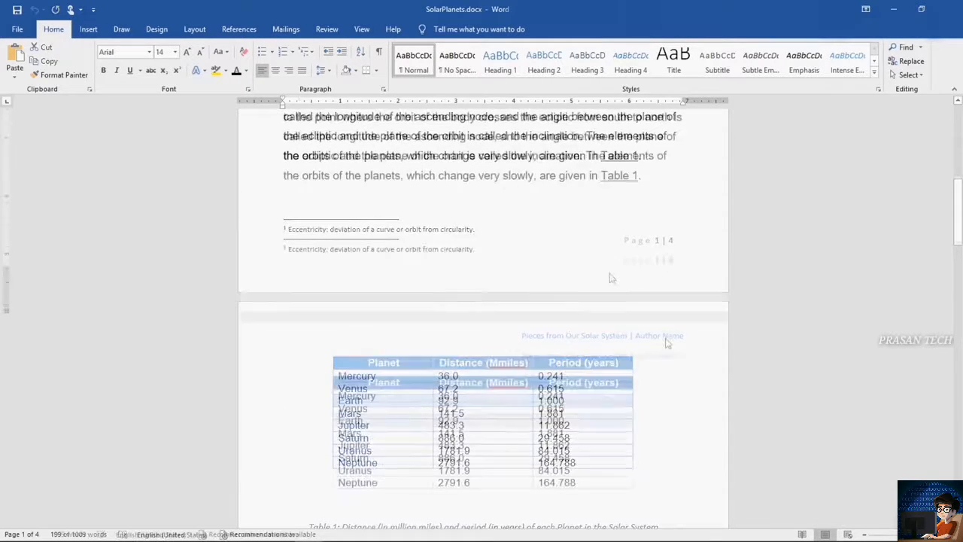
pyautogui.doubleClick(610, 273)
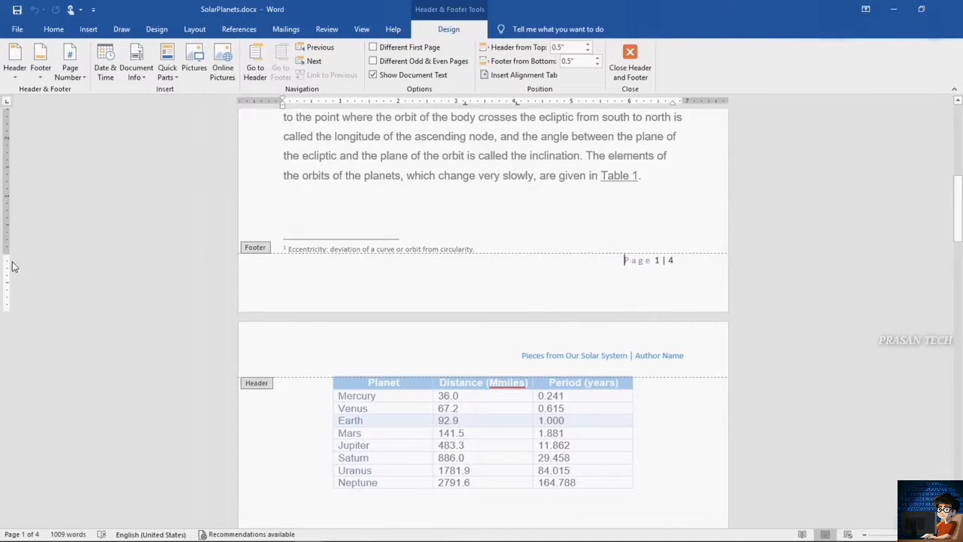
pyautogui.doubleClick(490, 226)
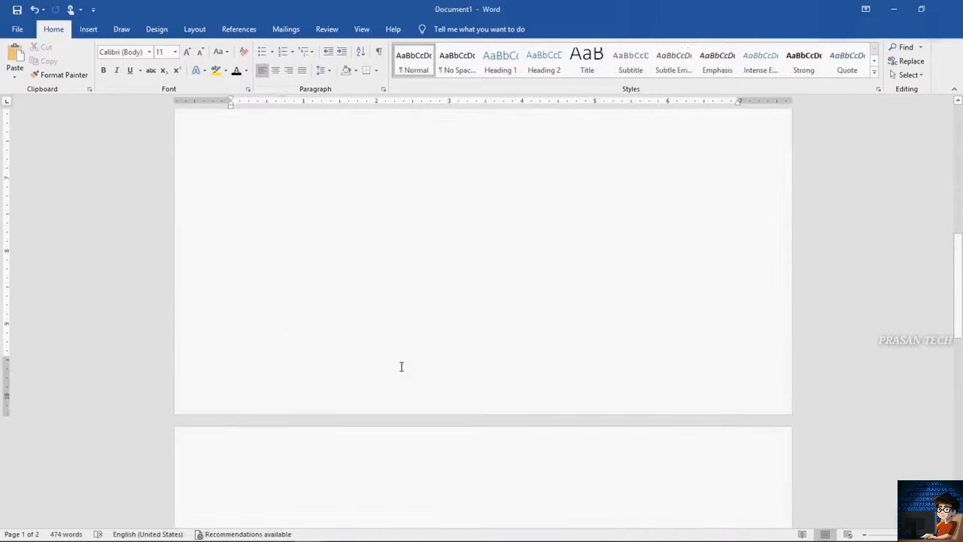
# Enter the right-aligned text "Pieces from Our Solar System Document" in the footer of Document1
pyautogui.scroll(2, 634, 391)
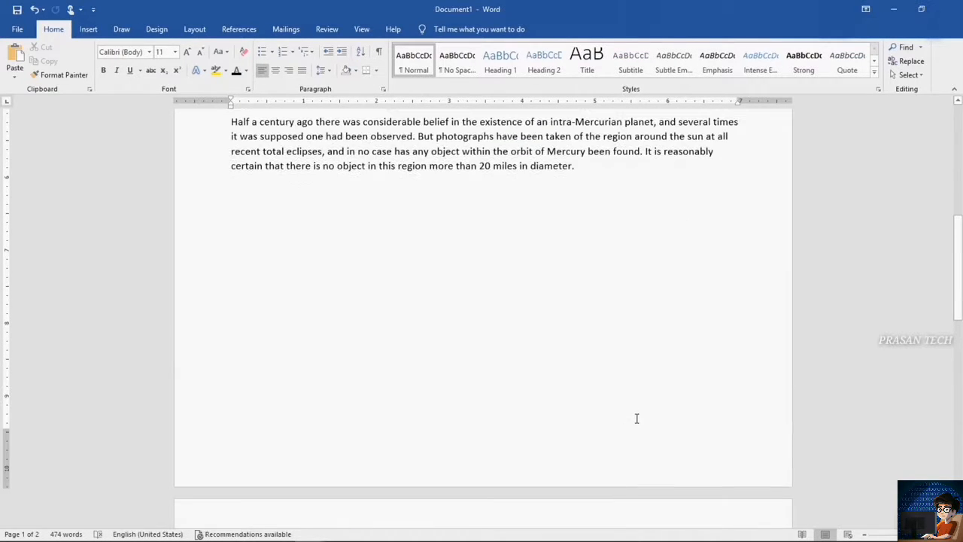
pyautogui.doubleClick(628, 460)
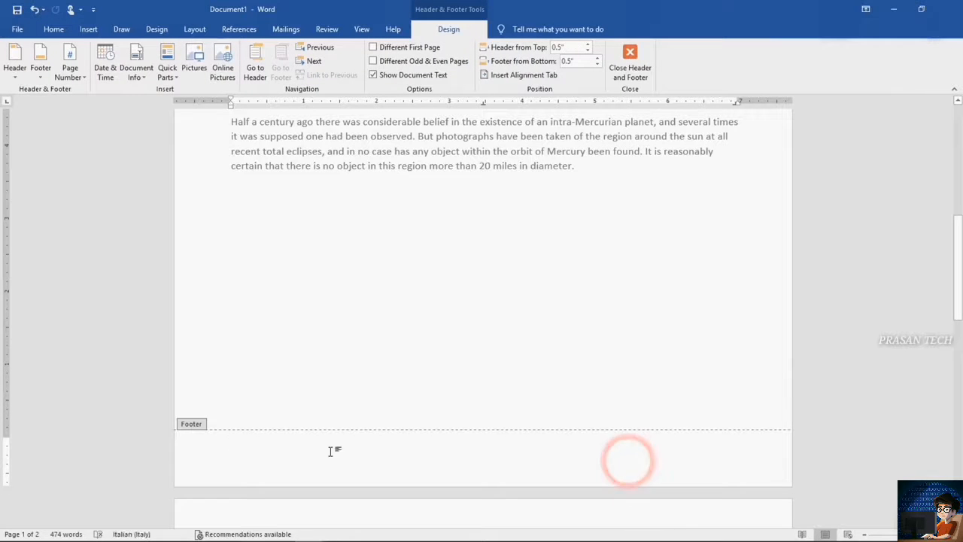
pyautogui.write('Pieces fro')
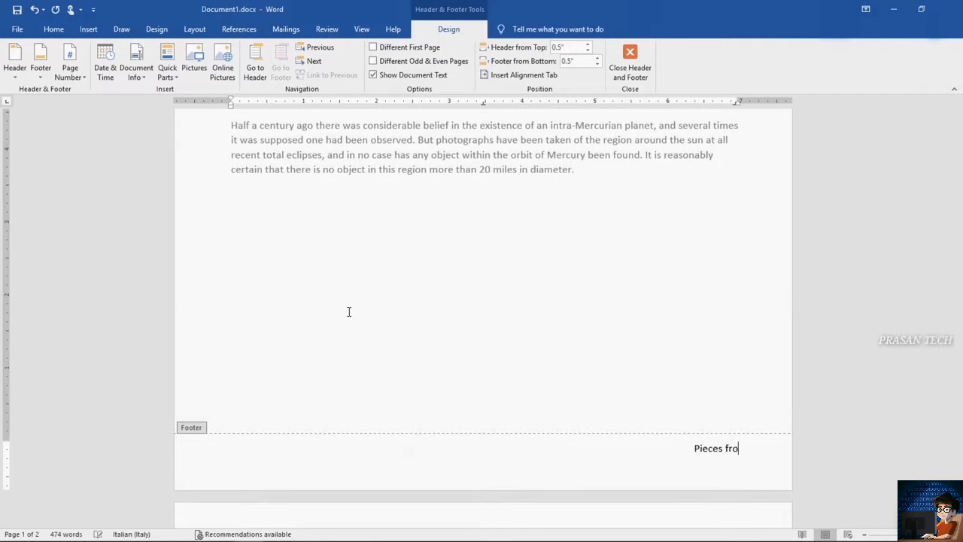
pyautogui.write('m Our Solar System Document')
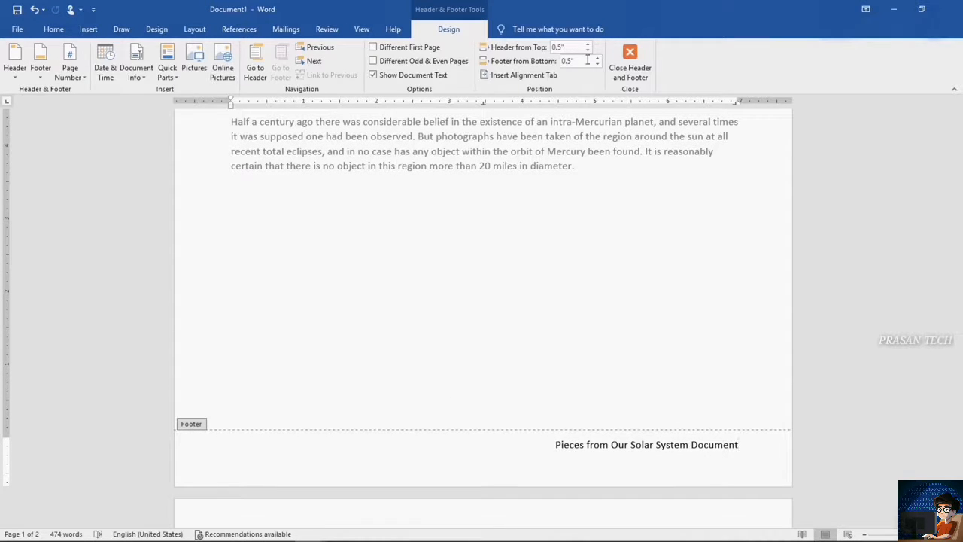
# Try the Accent Bar 1 page number at the bottom of the page and return to the footer text
pyautogui.click(70, 64)
pyautogui.moveTo(91, 104)
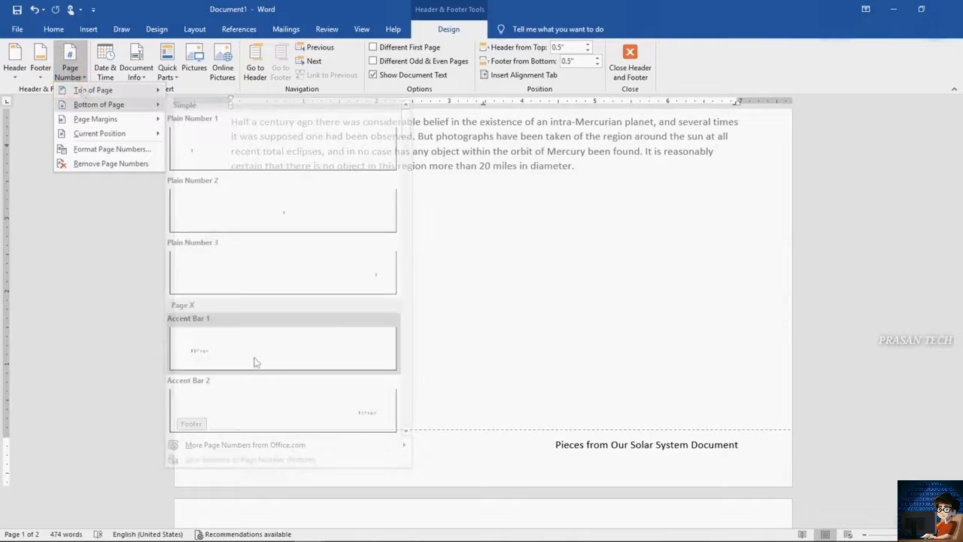
pyautogui.click(306, 361)
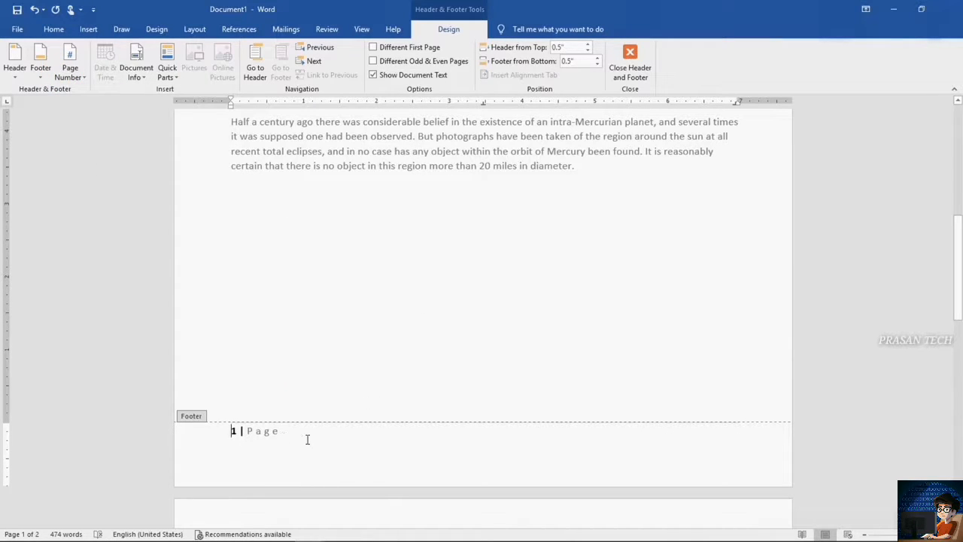
pyautogui.doubleClick(313, 366)
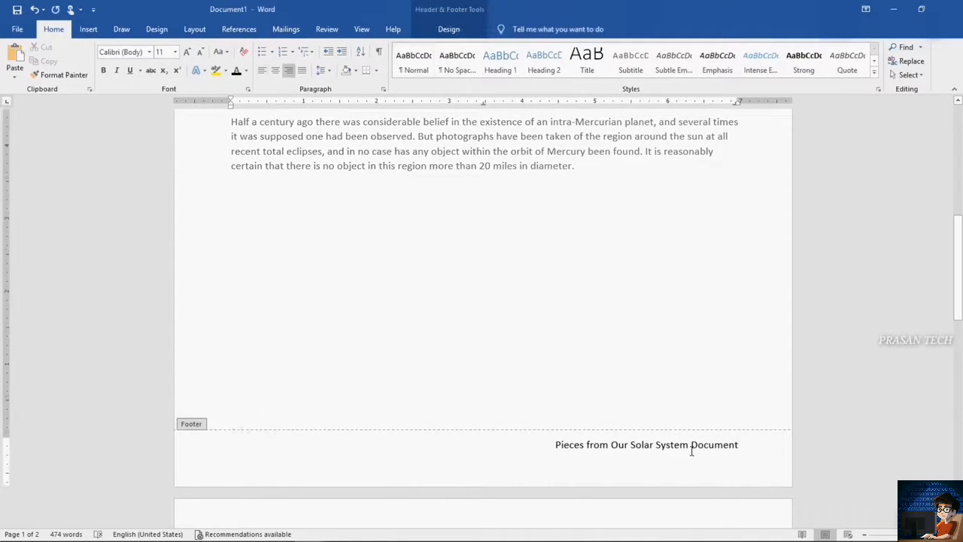
pyautogui.doubleClick(659, 368)
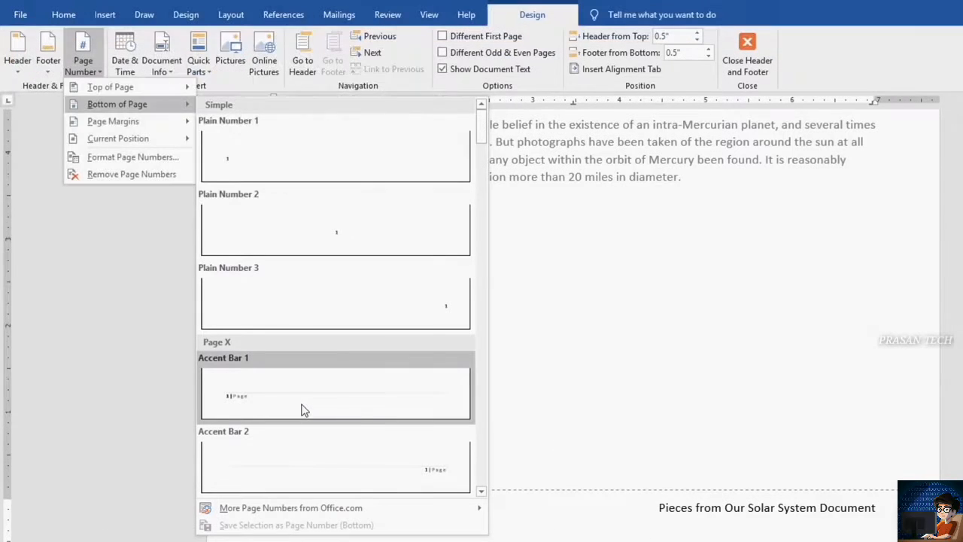
# Replace the footer text with the Accent Bar 1 page number and check the numbering on page 2
pyautogui.click(362, 408)
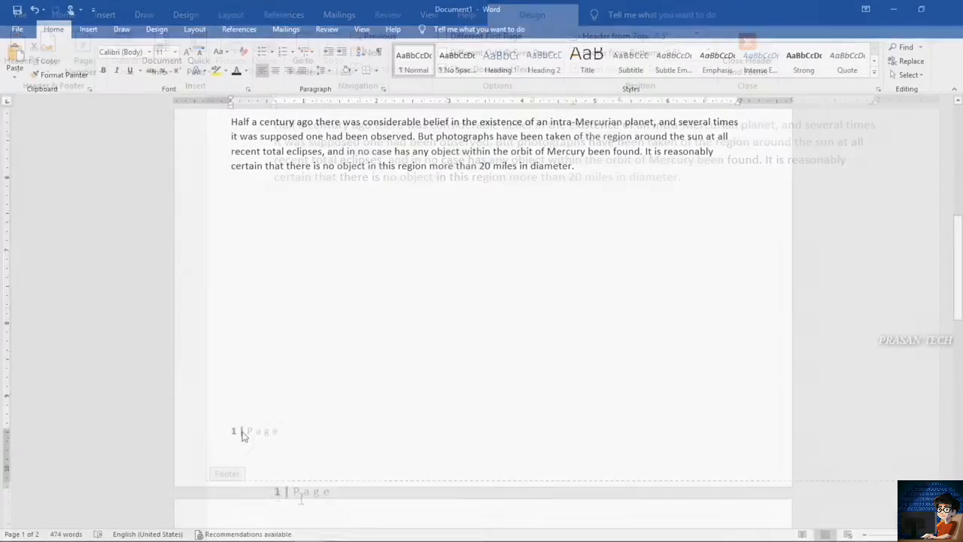
pyautogui.scroll(-10, 244, 427)
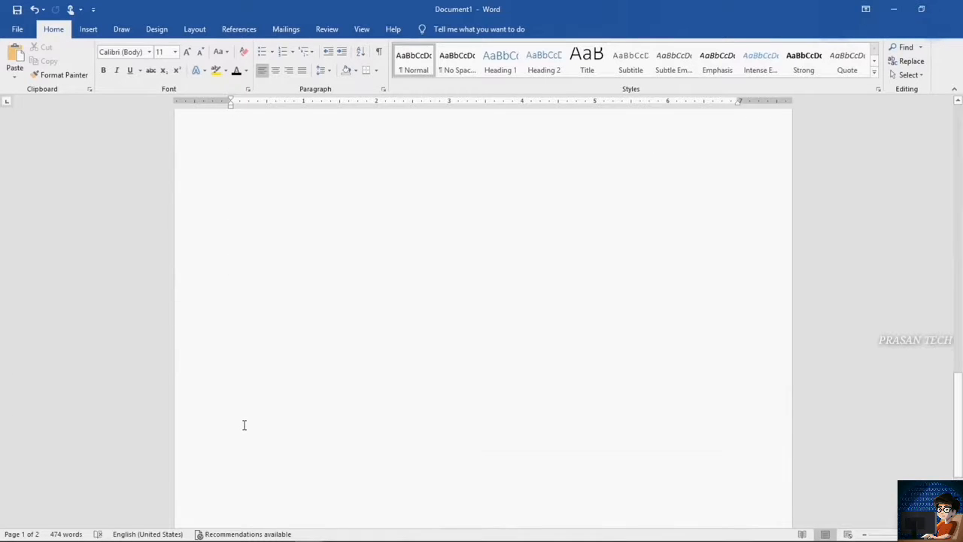
pyautogui.scroll(-2, 281, 415)
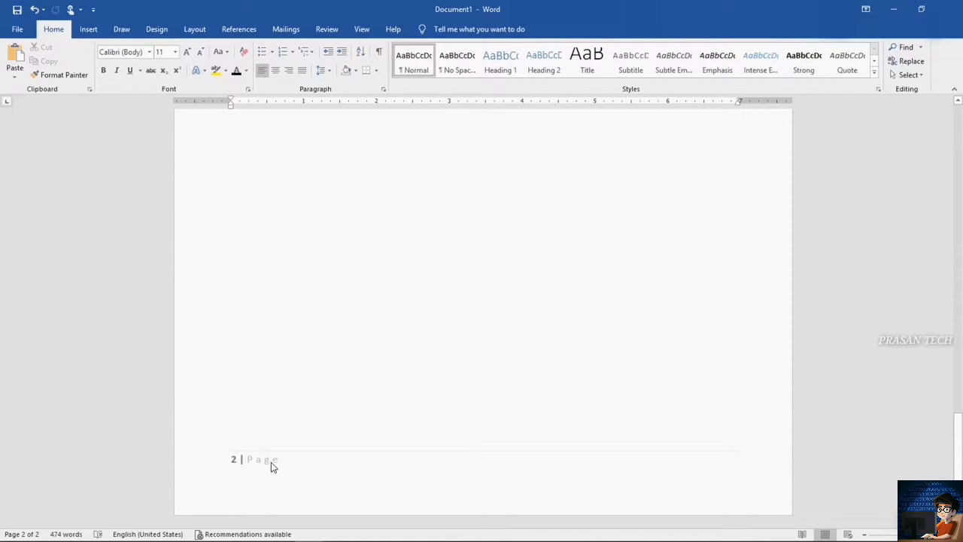
# Examine the styles used for the title and the numbered section headings in SolarPlanets.docx
pyautogui.click(458, 201)
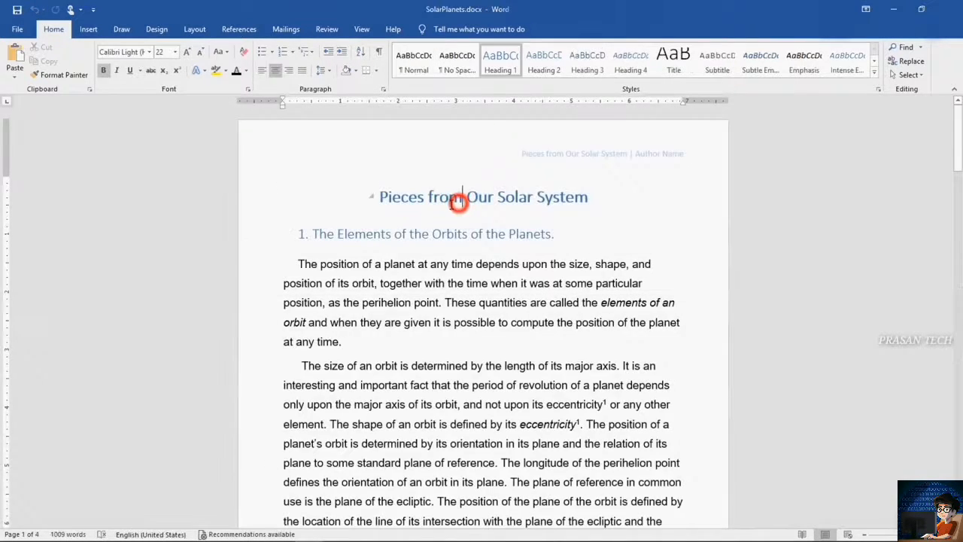
pyautogui.tripleClick(401, 198)
pyautogui.click(544, 198)
pyautogui.moveTo(391, 233); pyautogui.dragTo(467, 238)
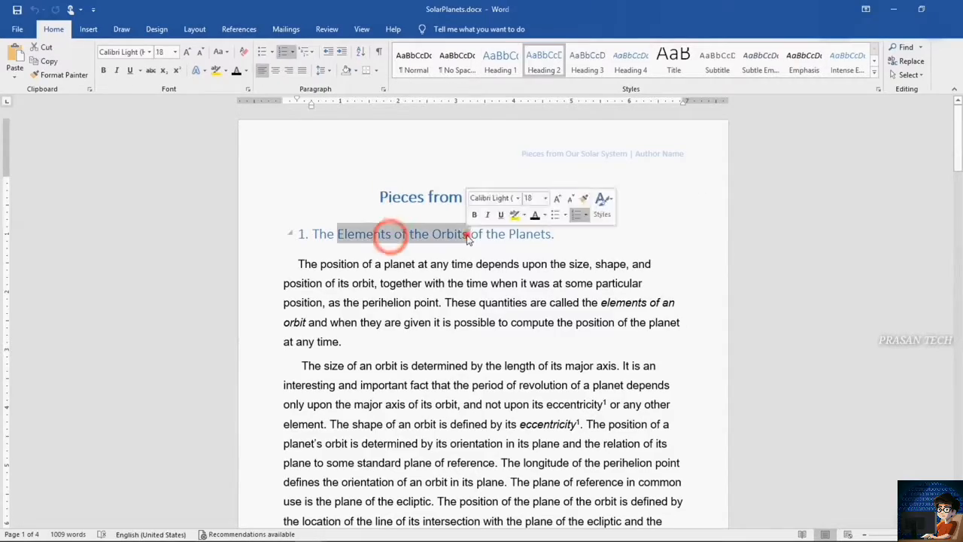
pyautogui.click(467, 238)
pyautogui.scroll(-15, 466, 233)
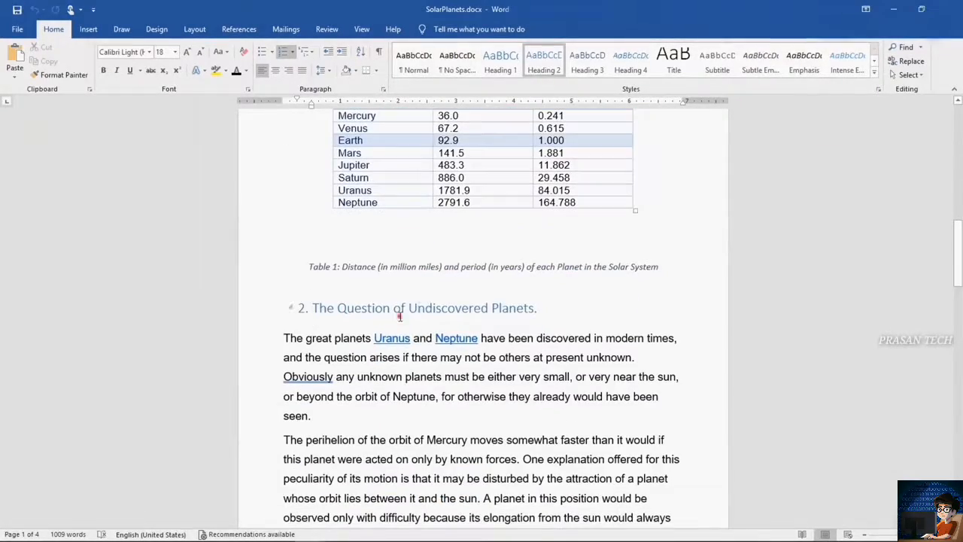
pyautogui.tripleClick(400, 309)
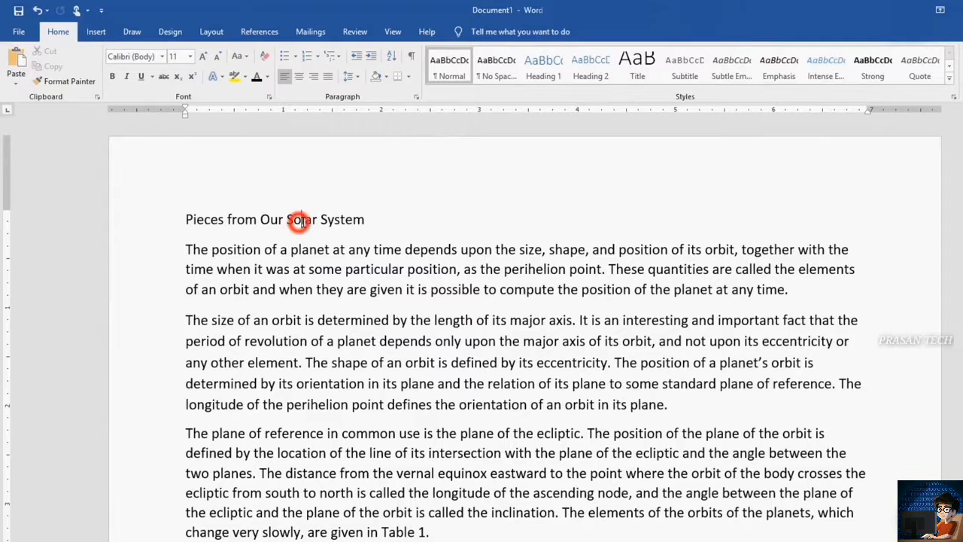
# Apply the Heading 1 style to the title "Pieces from Our Solar System" in Document1
pyautogui.click(301, 217)
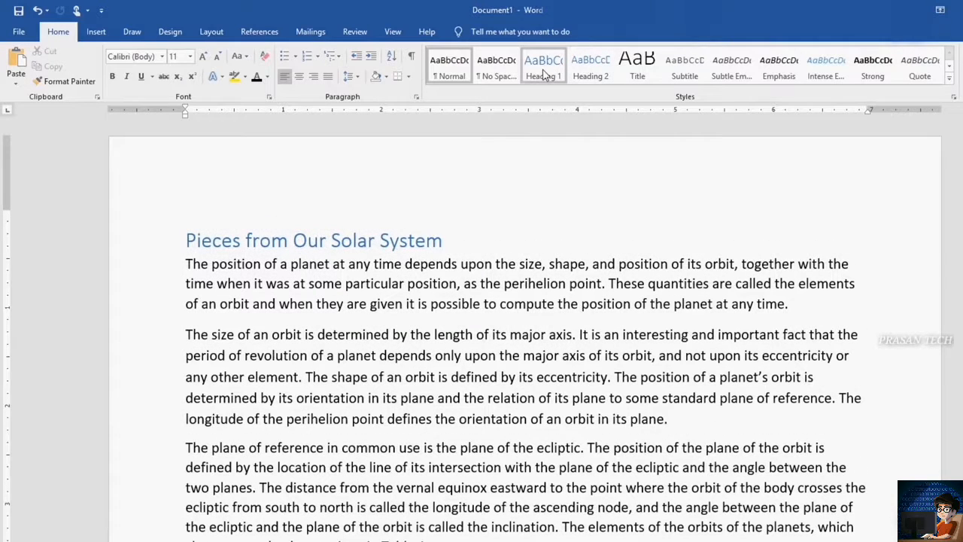
pyautogui.click(542, 68)
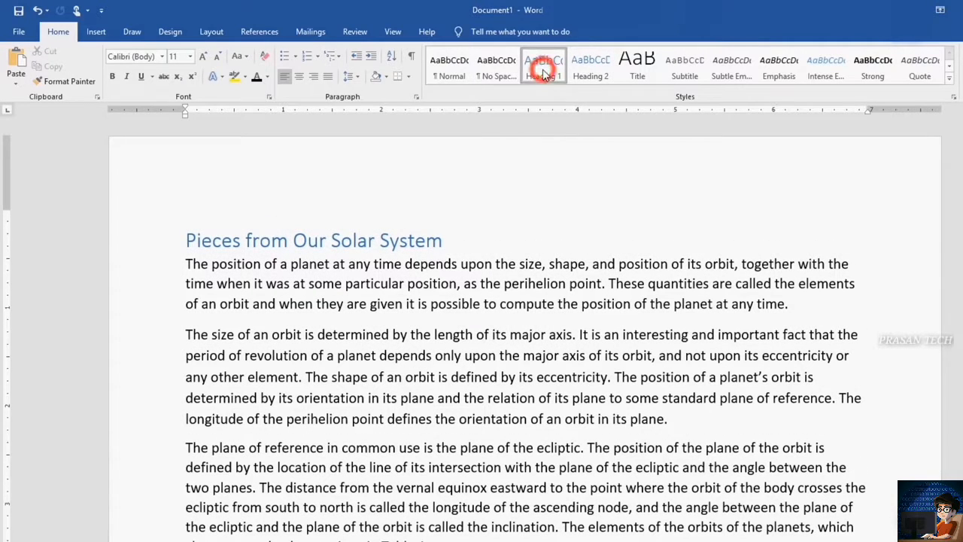
# Number the title "Pieces from Our Solar System" as 1. and add an empty line below it
pyautogui.click(188, 240)
pyautogui.write('1.')
pyautogui.click(508, 243)
pyautogui.press('Return')
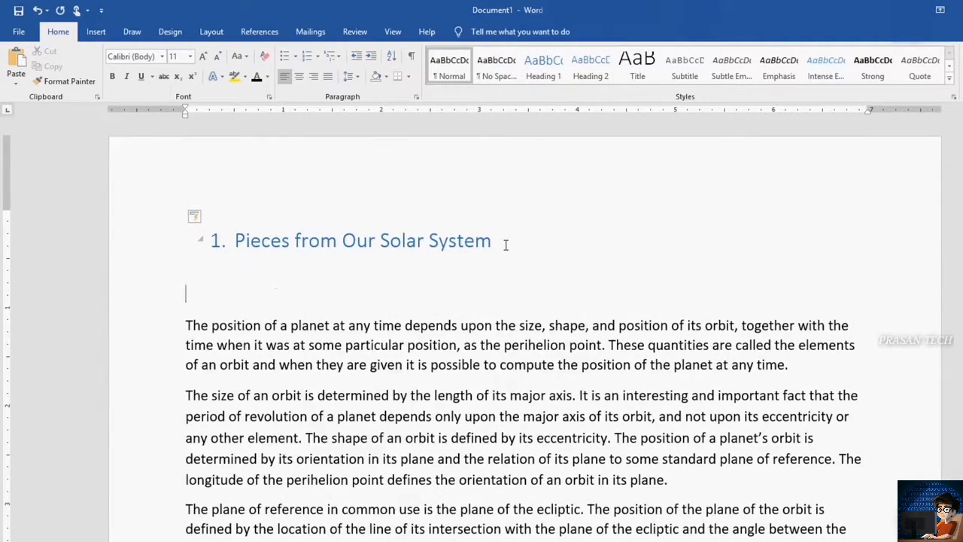
# Add "1.1 First subtitle" as Heading 2 and "1.1.1 Second subtitle" as Heading 3, with "Text for first subtitle" between them
pyautogui.click(590, 66)
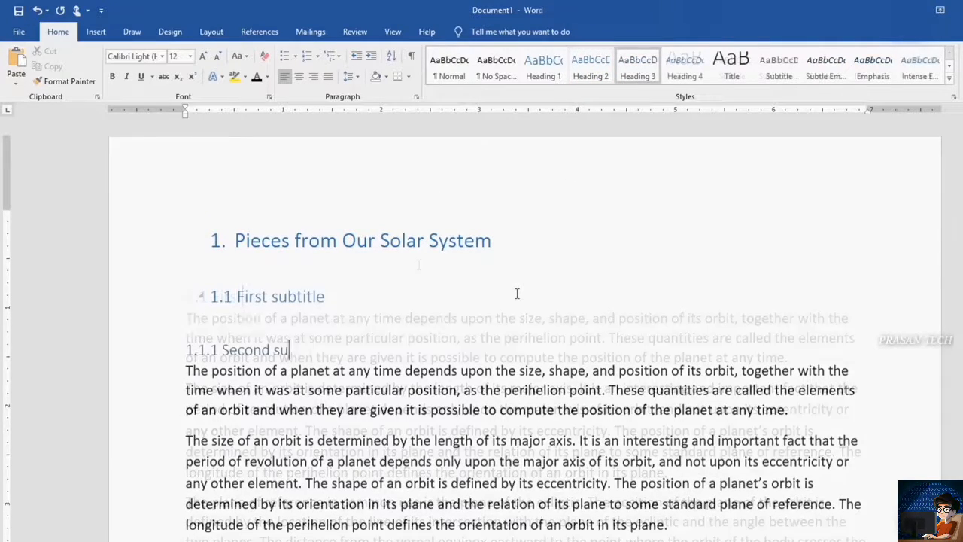
pyautogui.write('btitle')
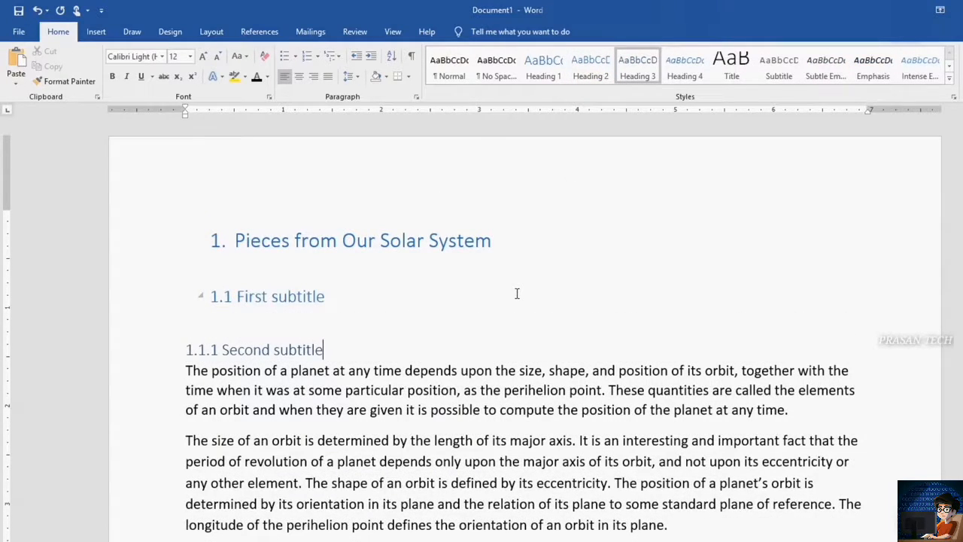
pyautogui.press('Return')
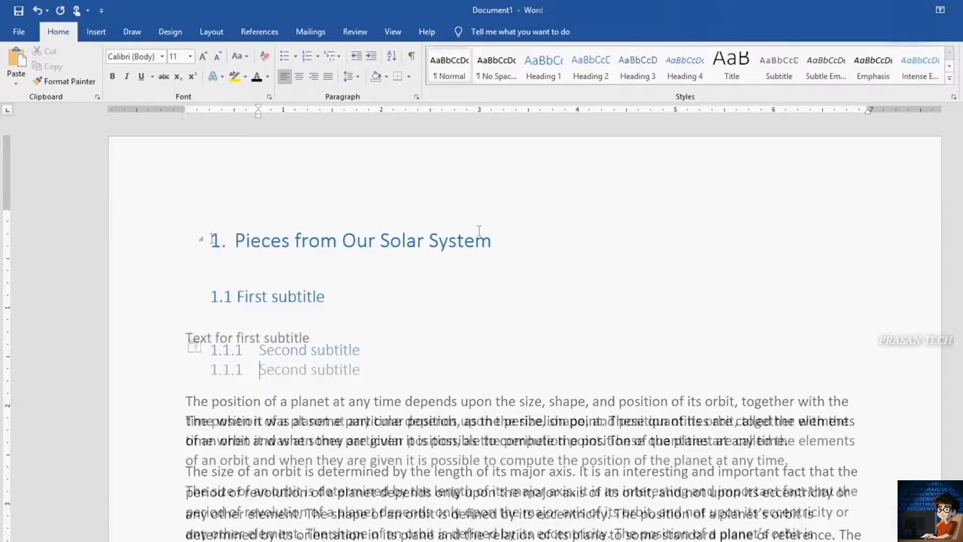
# Try bold and red font colour on the title "Pieces from Our Solar System"
pyautogui.moveTo(492, 240); pyautogui.dragTo(232, 244)
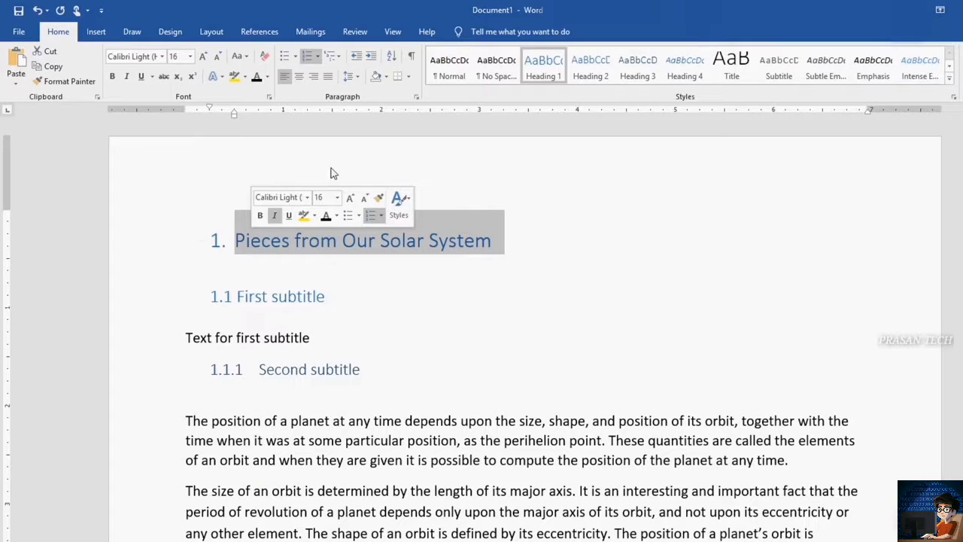
pyautogui.click(113, 77)
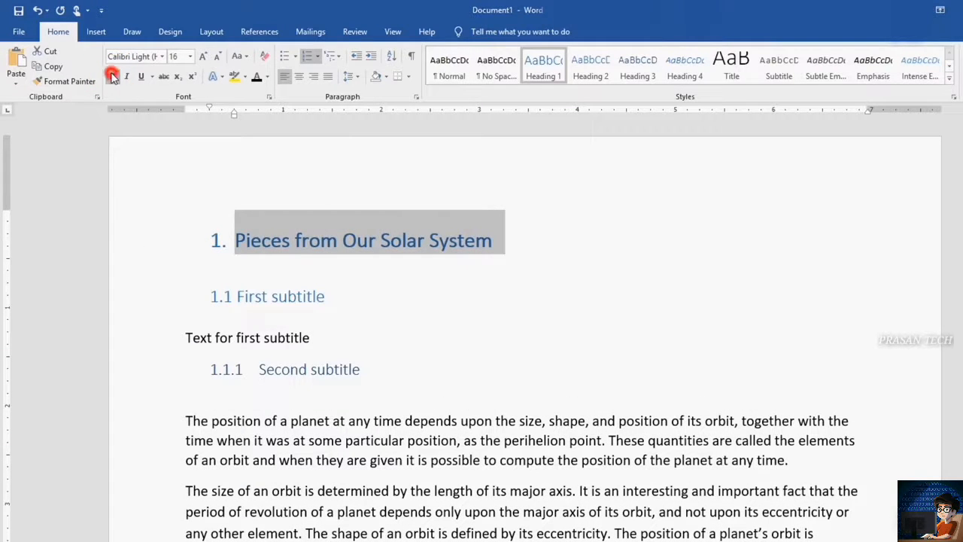
pyautogui.click(266, 77)
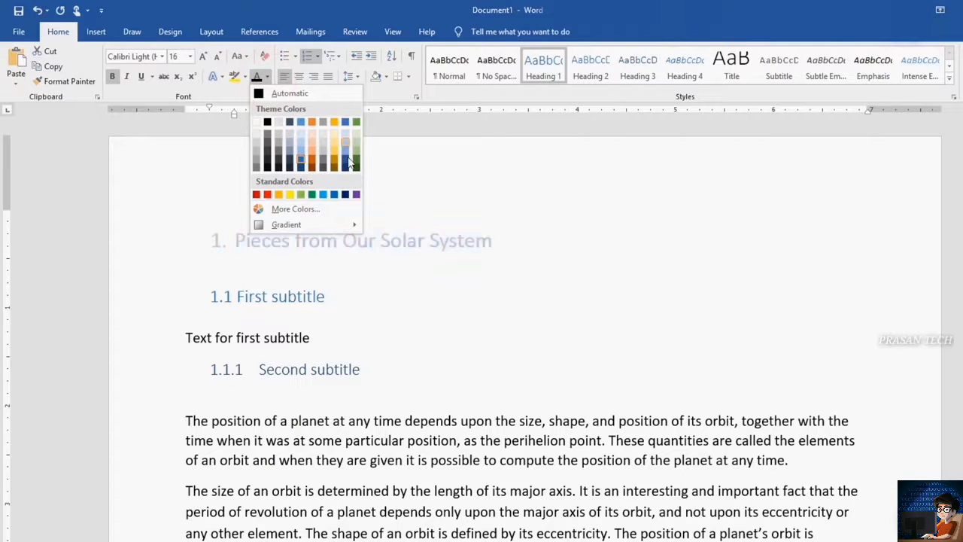
pyautogui.click(267, 194)
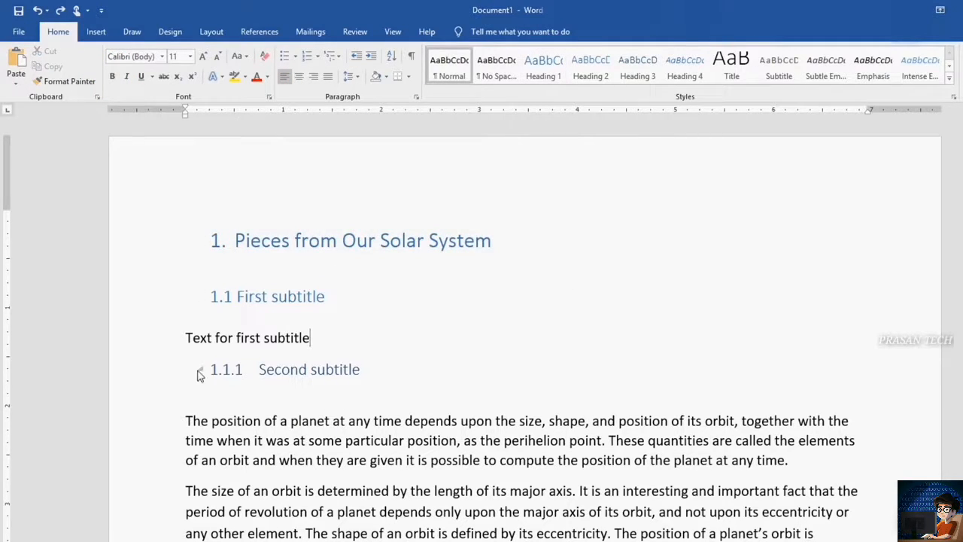
# Collapse the Second subtitle, First subtitle and title headings one by one, and expand them again to view the content
pyautogui.click(200, 370)
pyautogui.click(201, 369)
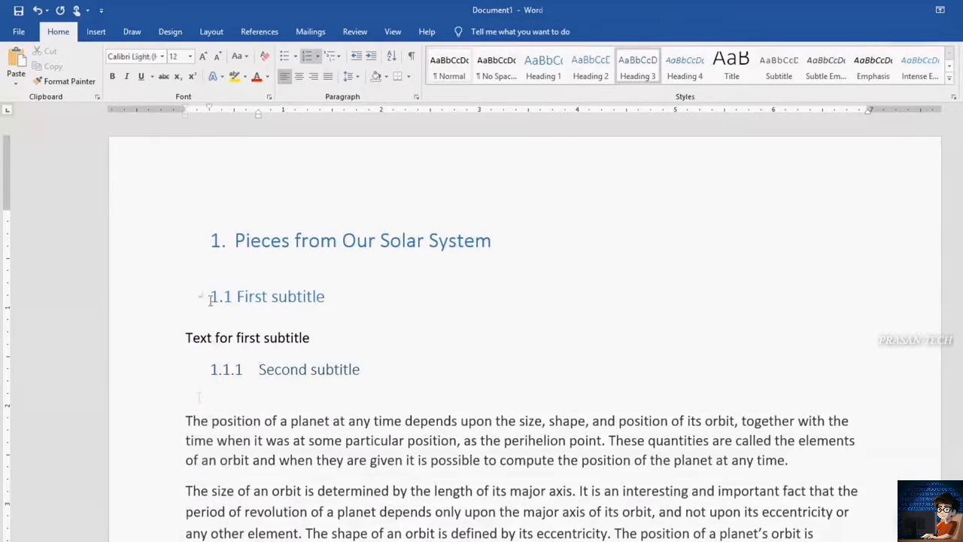
pyautogui.click(201, 297)
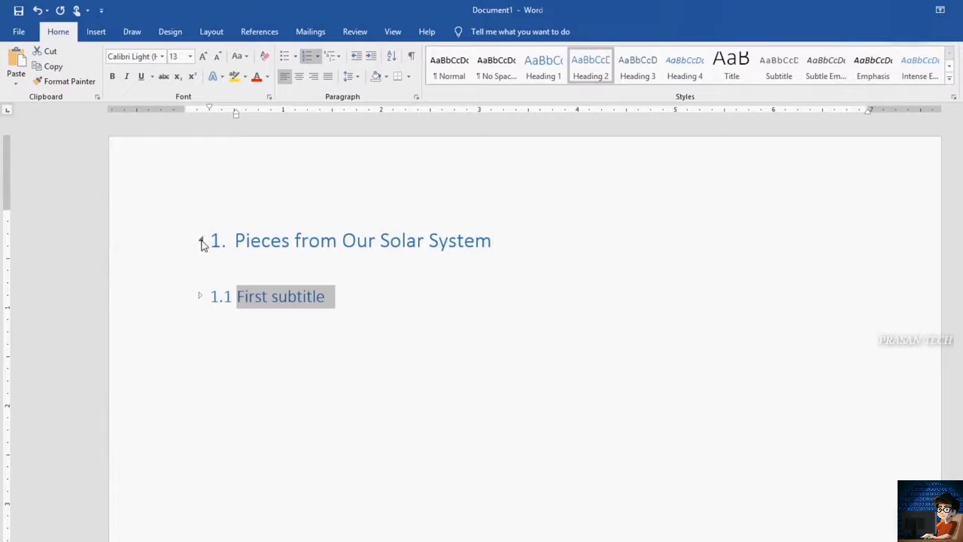
pyautogui.click(201, 242)
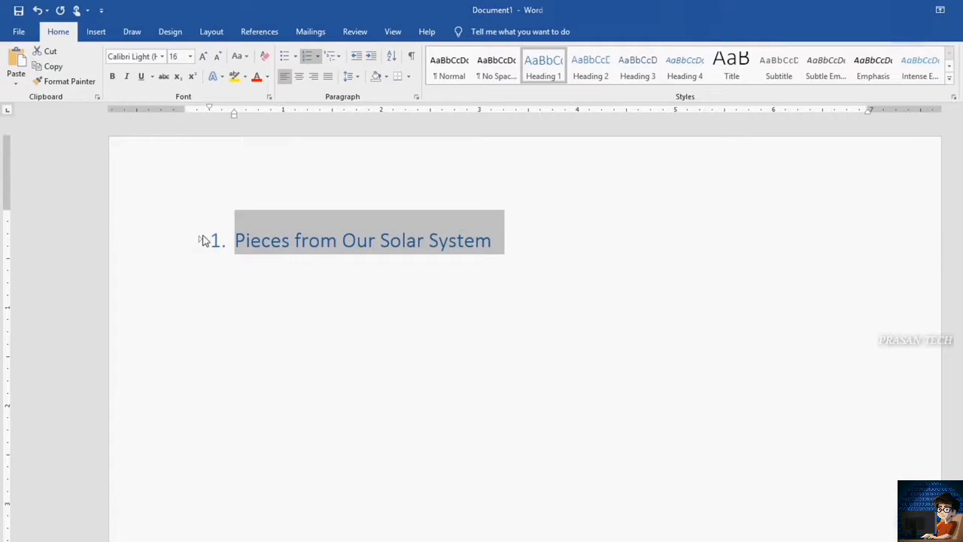
pyautogui.click(201, 240)
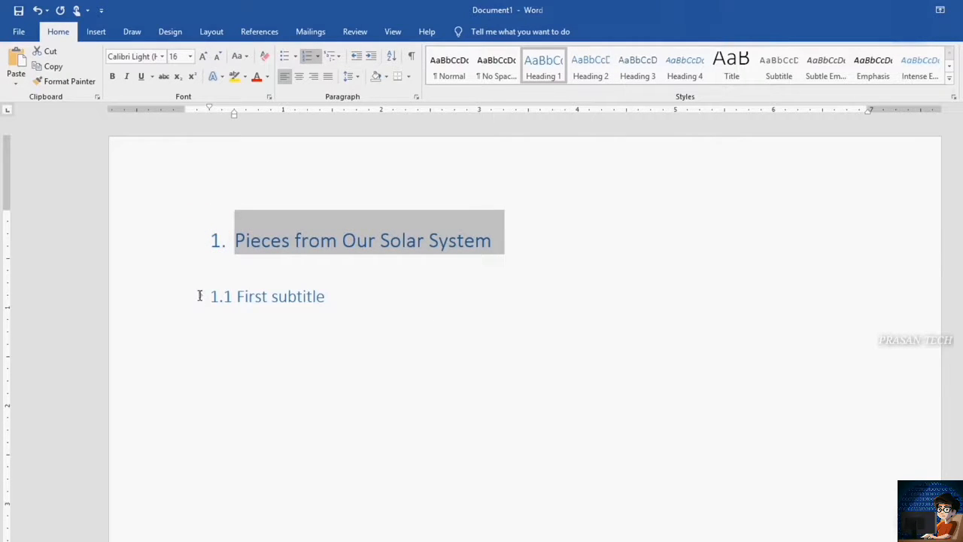
pyautogui.click(201, 297)
pyautogui.scroll(-1, 193, 313)
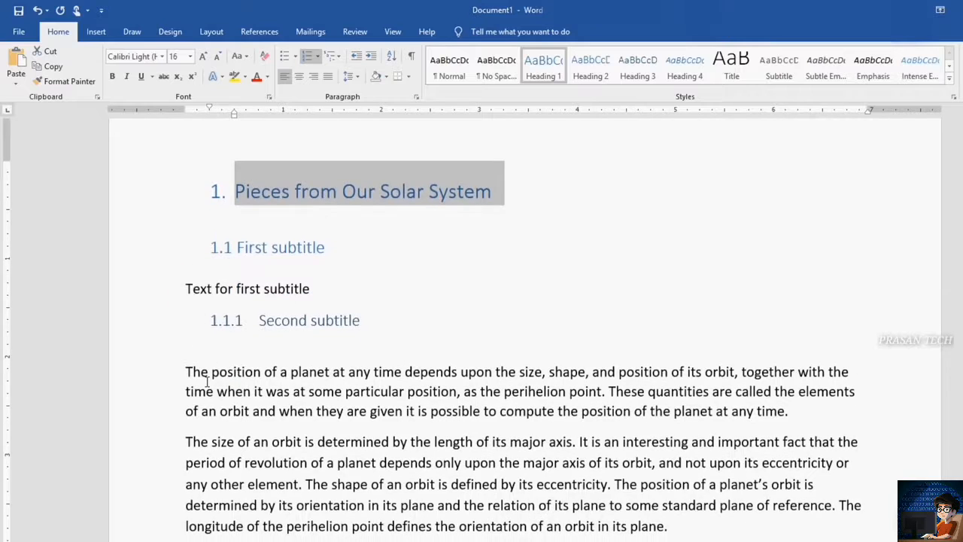
pyautogui.scroll(1, 193, 369)
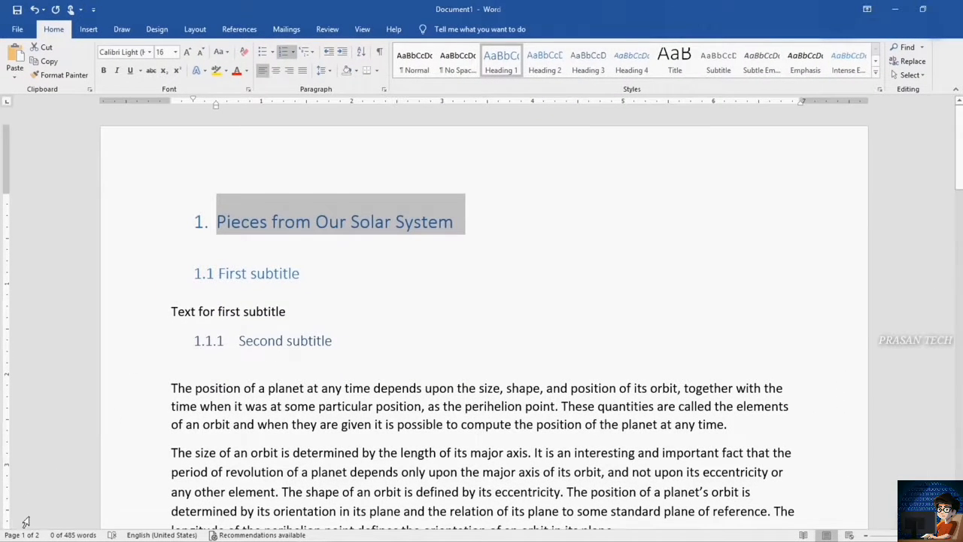
# Show the document's heading outline and jump to First subtitle, Second subtitle and back to the title
pyautogui.click(30, 535)
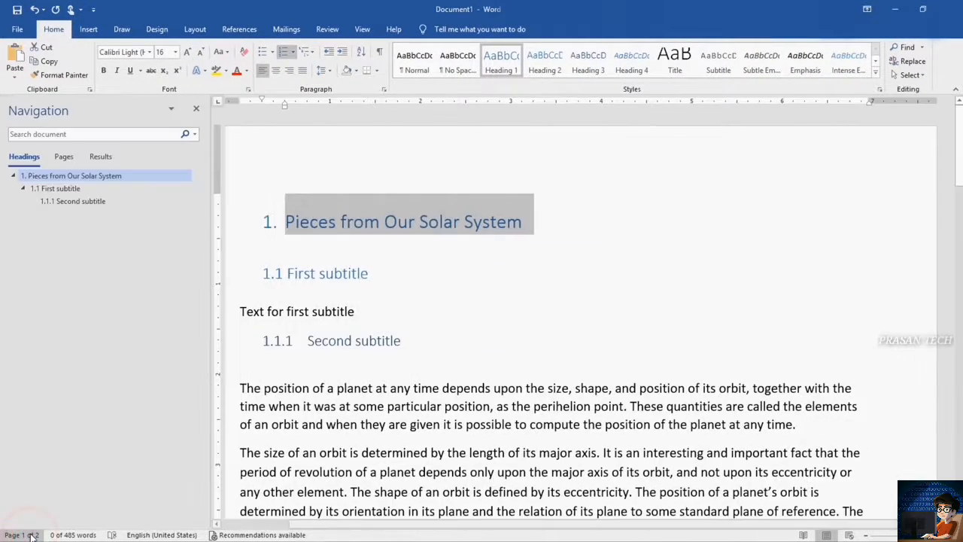
pyautogui.click(69, 190)
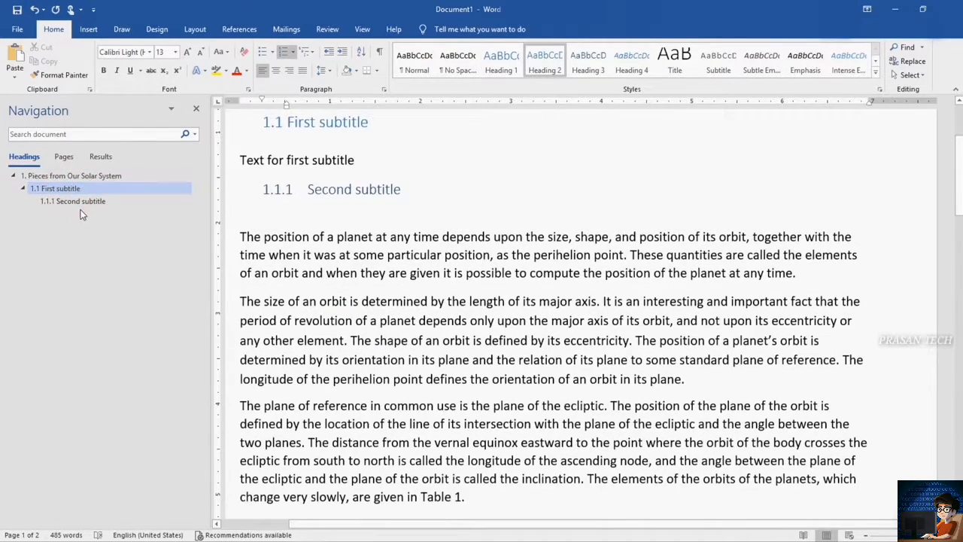
pyautogui.click(80, 202)
pyautogui.click(69, 176)
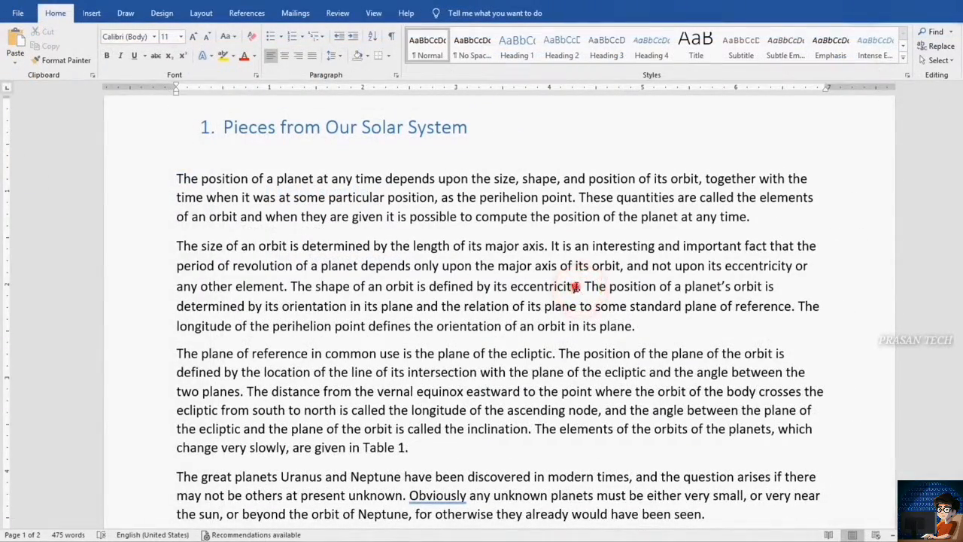
# Insert a footnote after "defined by its eccentricity" reading "Eccentricity: deviation of a curve or orbit from circularity." and follow its reference mark
pyautogui.click(579, 287)
pyautogui.click(249, 13)
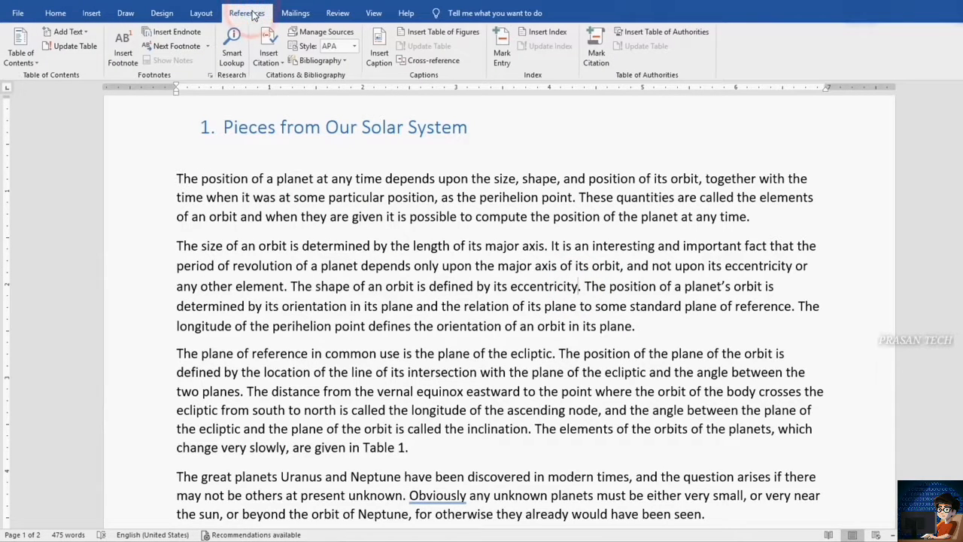
pyautogui.click(126, 56)
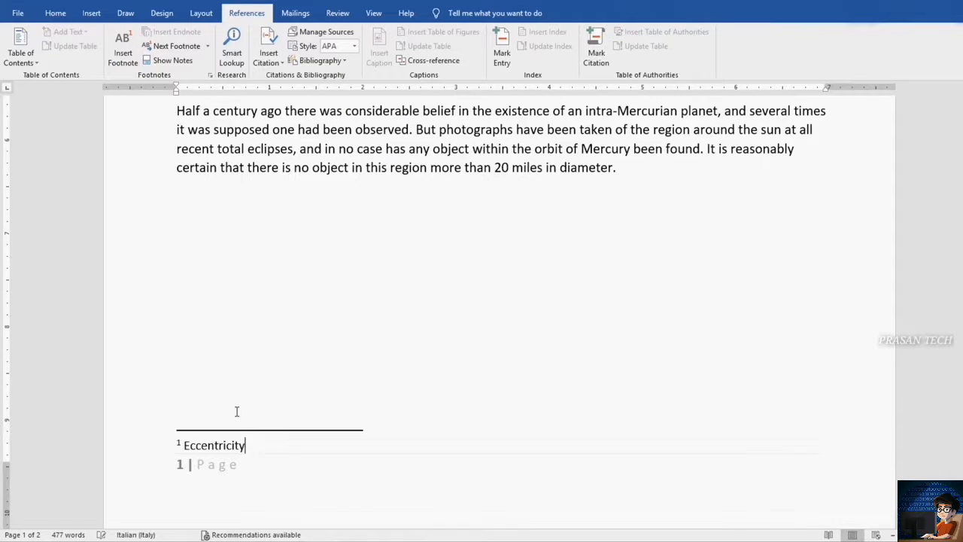
pyautogui.write('Eccentricity: deviation of a curve or orbit from circularity.')
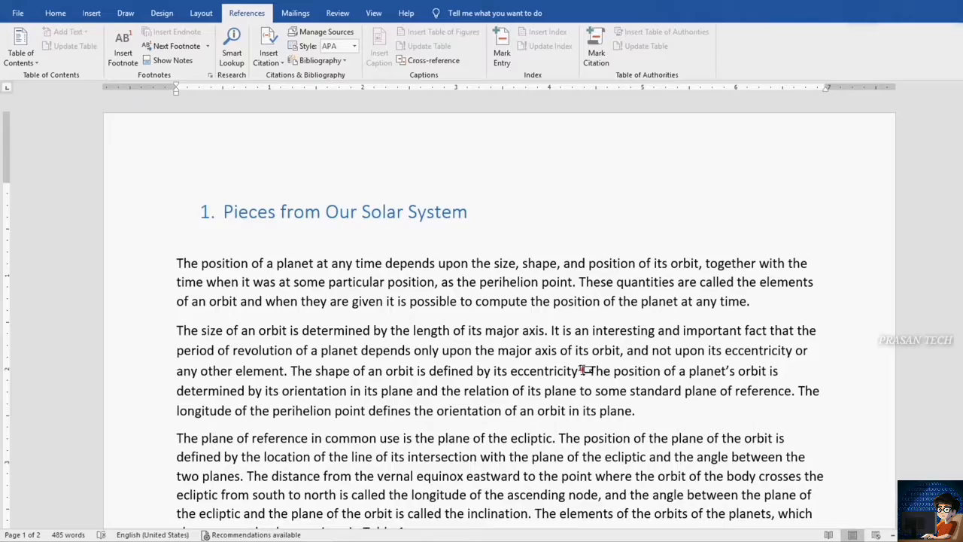
pyautogui.doubleClick(584, 370)
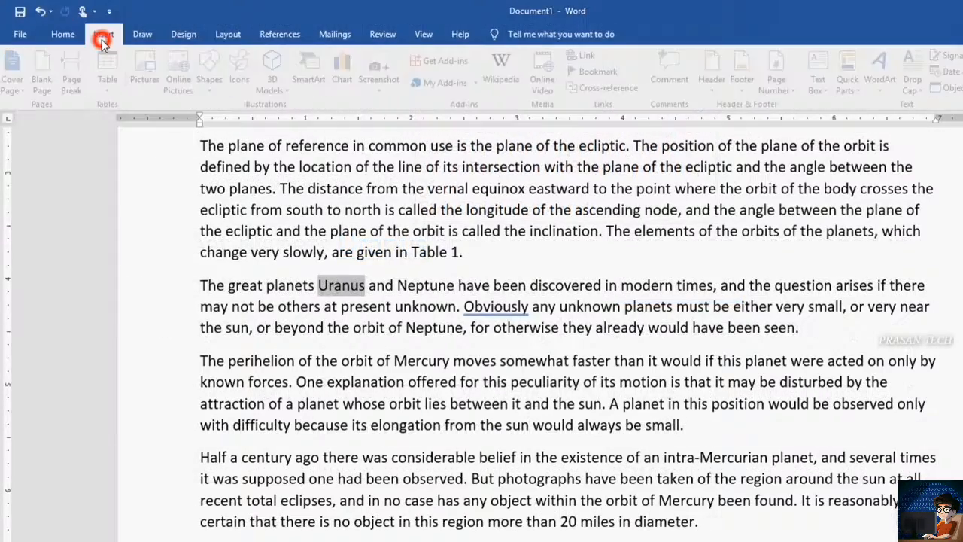
# Link the word "Uranus" to the copied Wikipedia web address
pyautogui.click(116, 32)
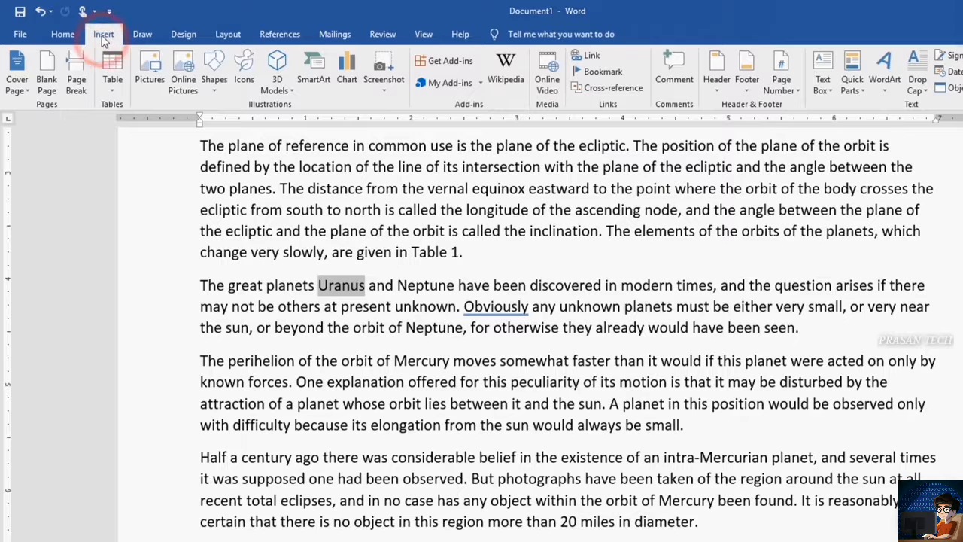
pyautogui.click(591, 57)
pyautogui.click(495, 433)
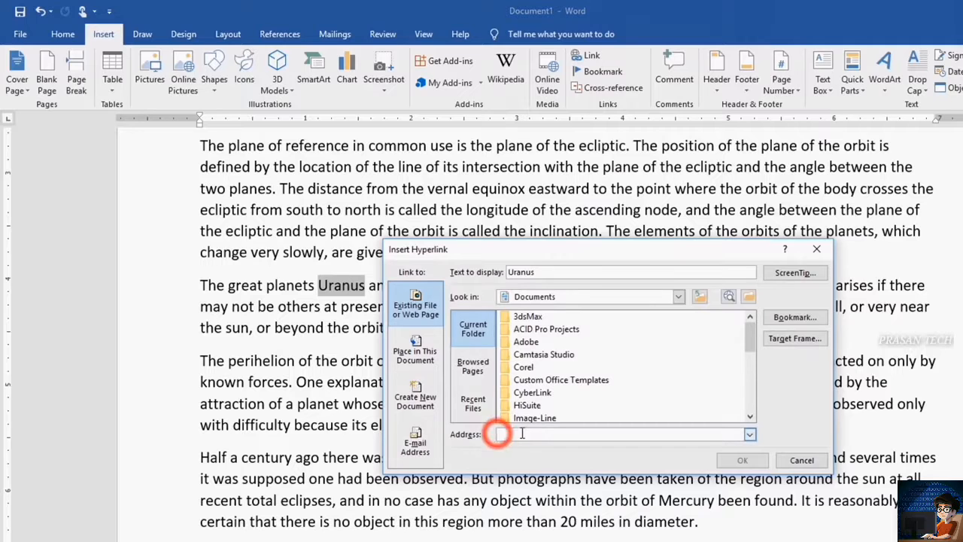
pyautogui.rightClick(495, 433)
pyautogui.click(500, 473)
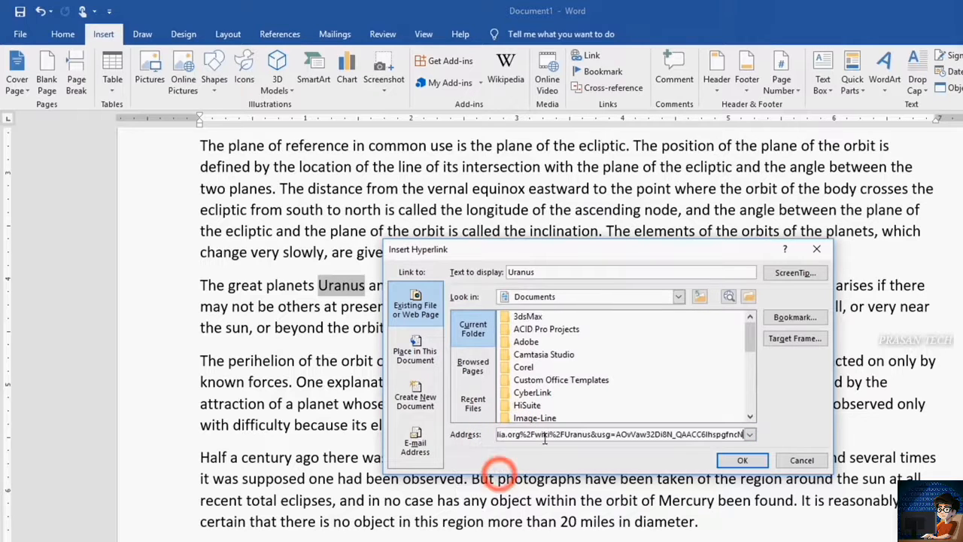
pyautogui.click(740, 460)
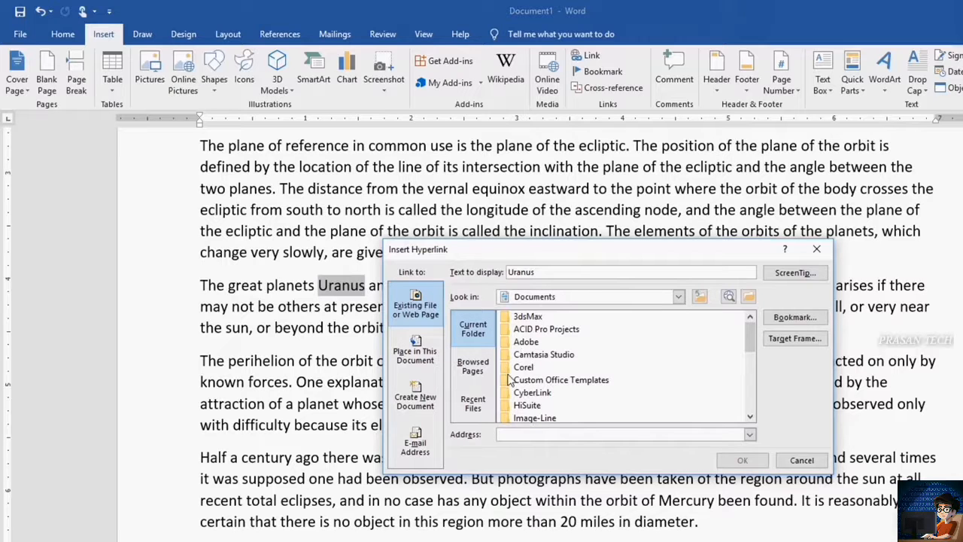
# Review the document place, new document and e-mail link targets, and link "Uranus" to the Wikipedia page on Uranus
pyautogui.click(415, 352)
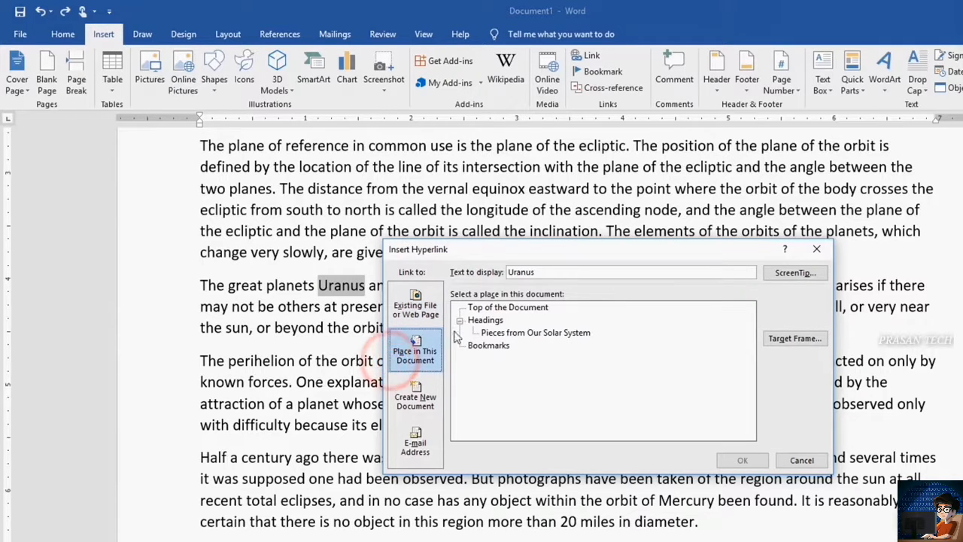
pyautogui.click(505, 333)
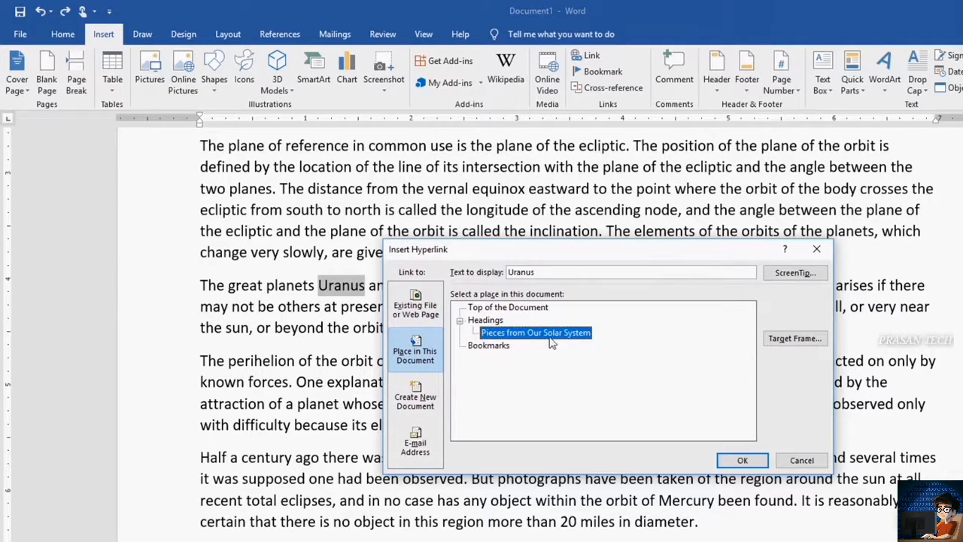
pyautogui.click(418, 396)
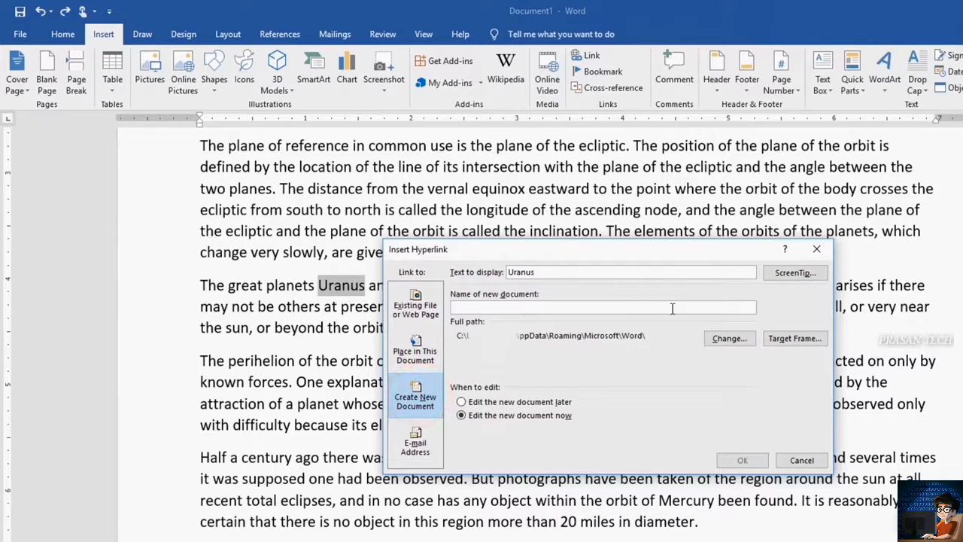
pyautogui.click(419, 440)
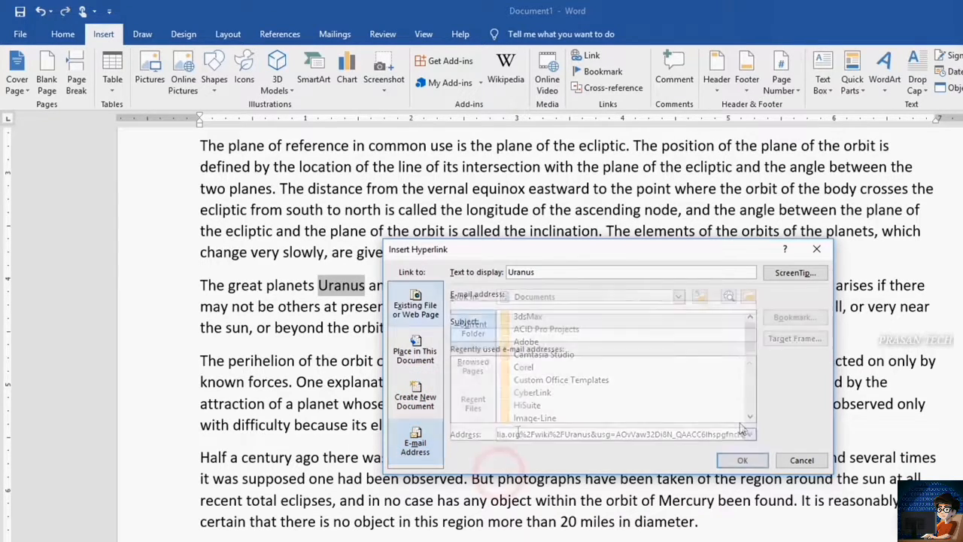
pyautogui.click(741, 459)
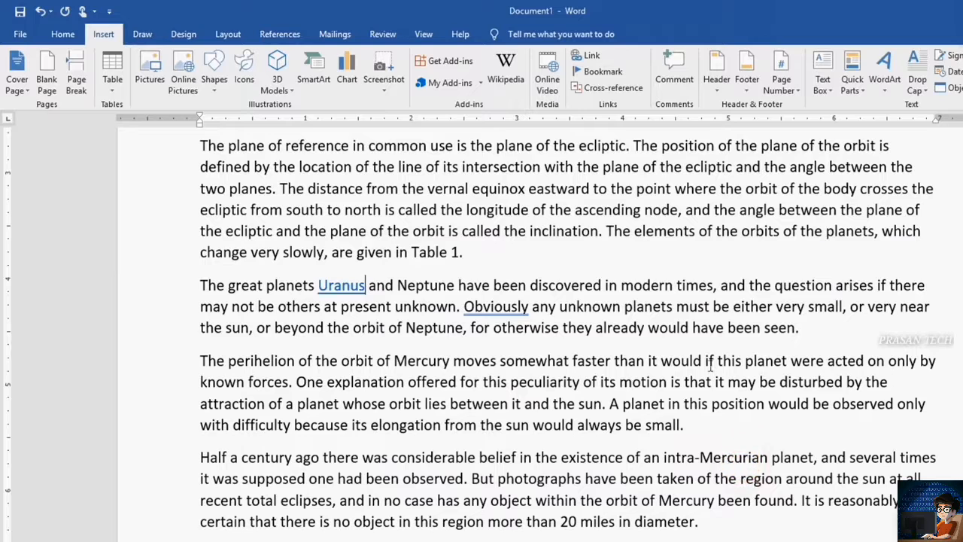
# Remove the hyperlink from the word "Uranus"
pyautogui.rightClick(350, 285)
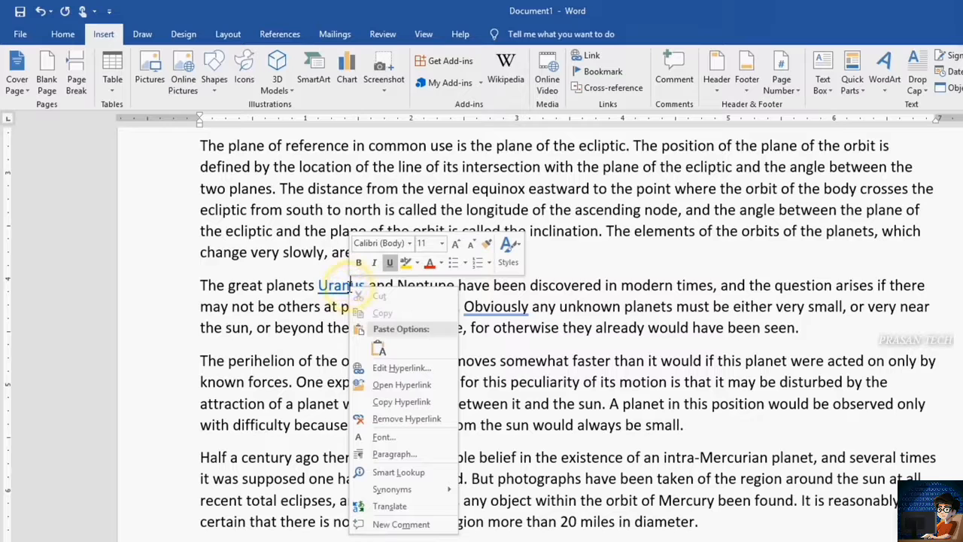
pyautogui.click(407, 419)
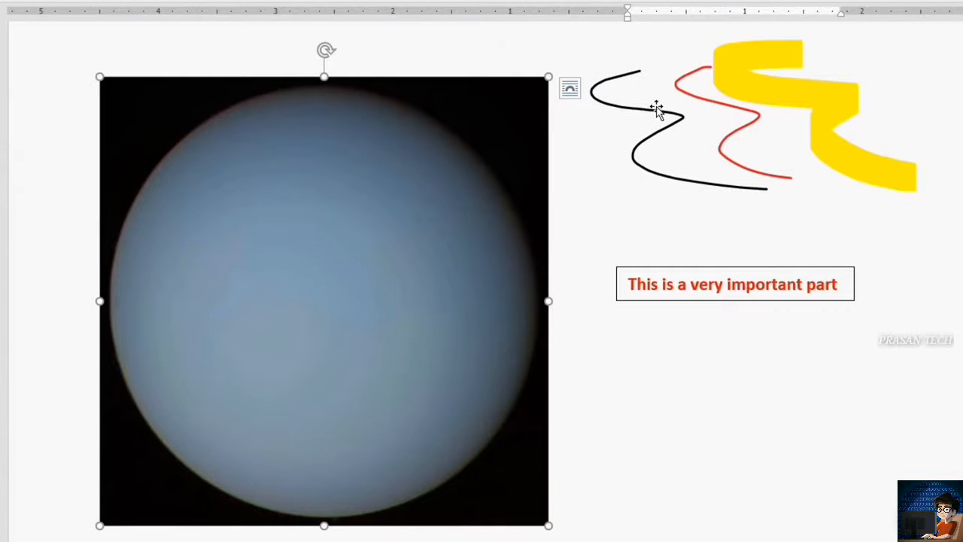
# Examine the drawn pen and highlighter strokes and the text box beside the planet picture
pyautogui.click(659, 111)
pyautogui.click(828, 117)
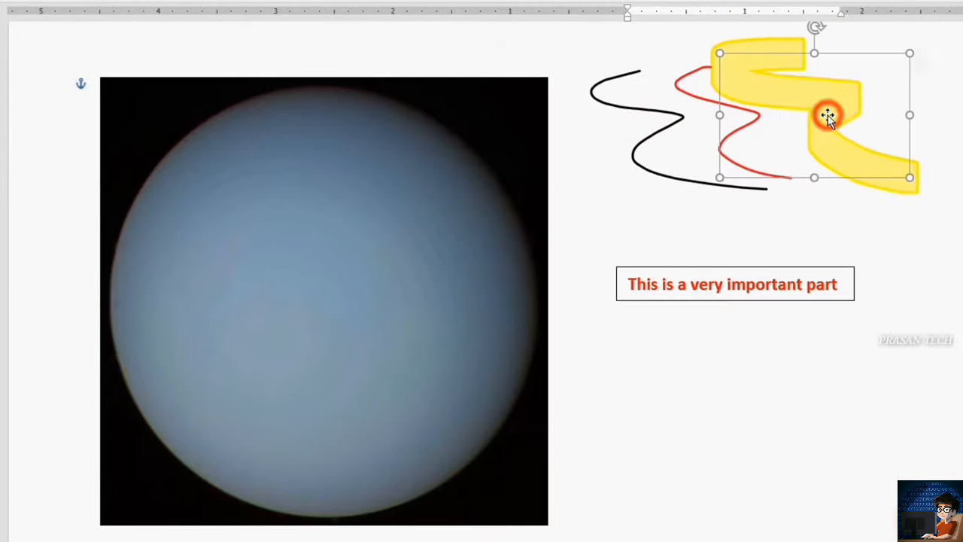
pyautogui.click(775, 265)
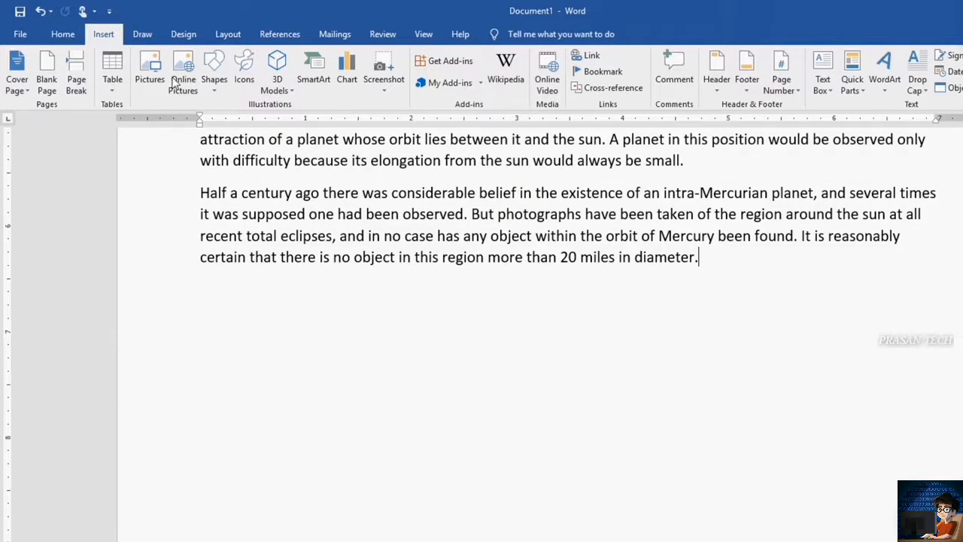
# Insert a 3x3 table below the last paragraph and fill in Planet, Distance and Period for Mercury (36, 0.241) and Earth (93, 1)
pyautogui.click(110, 82)
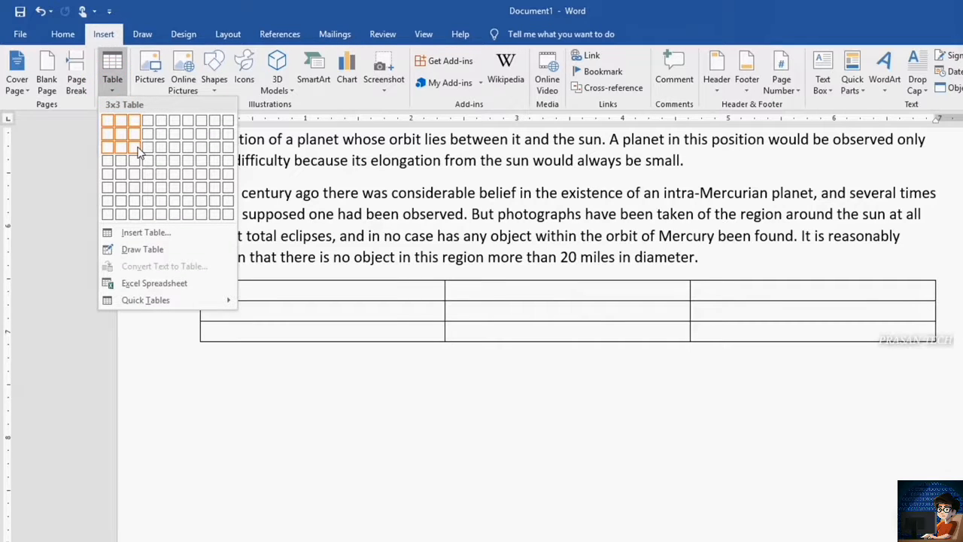
pyautogui.click(138, 149)
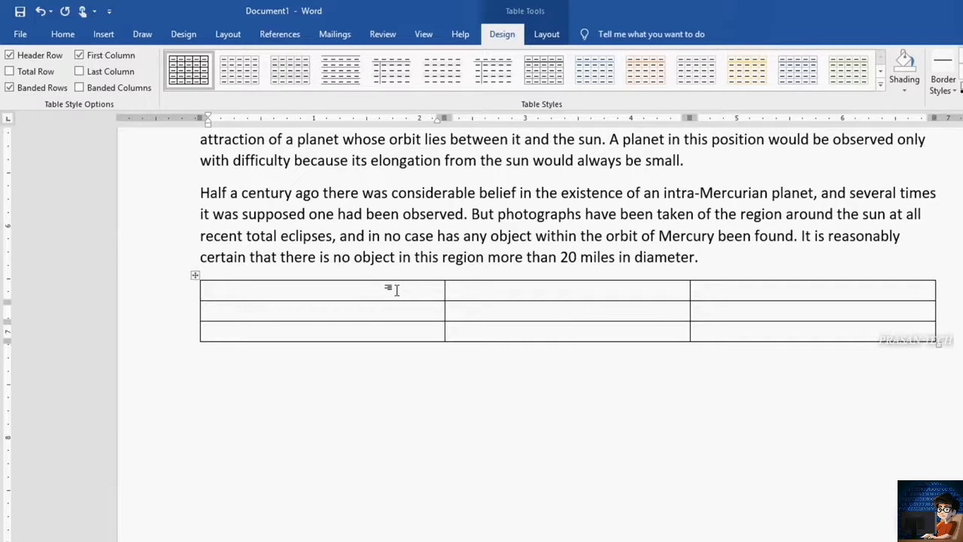
pyautogui.click(372, 306)
pyautogui.write('Mercury')
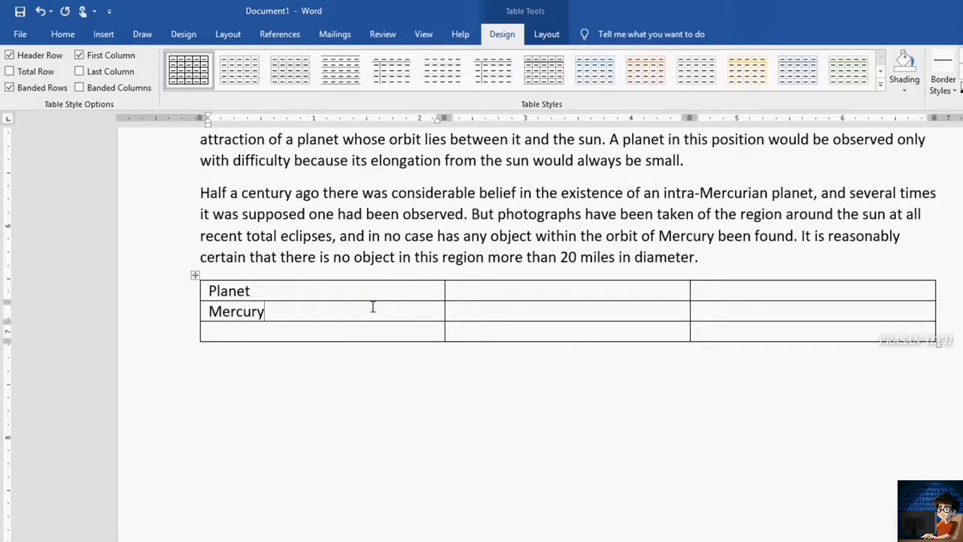
pyautogui.write('Earth')
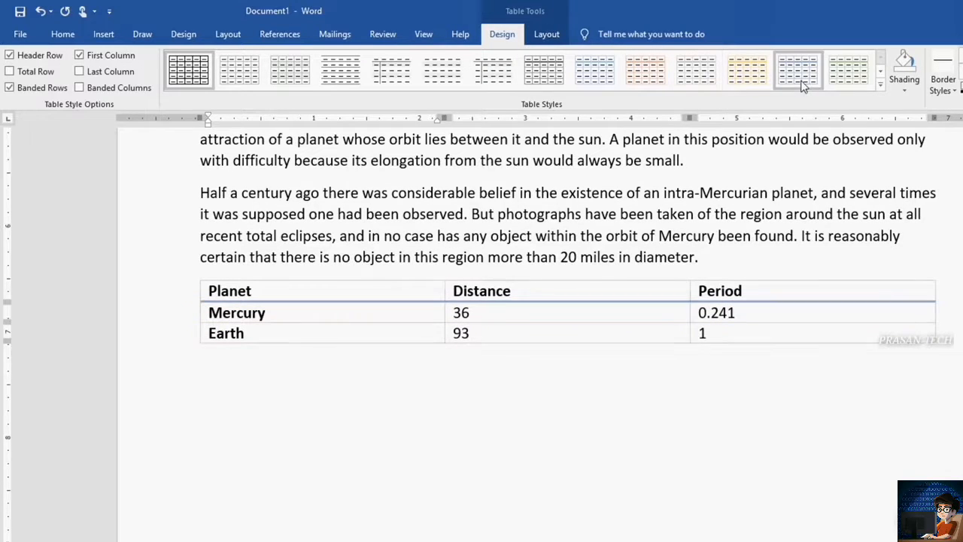
# Apply the blue-bordered grid style to the planet table and shade its header row light blue
pyautogui.click(596, 73)
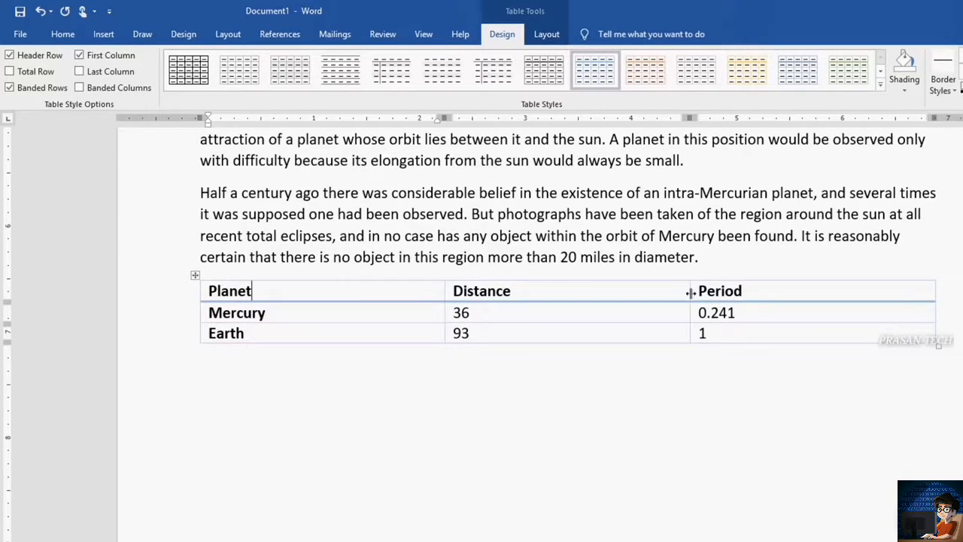
pyautogui.click(196, 292)
pyautogui.click(904, 89)
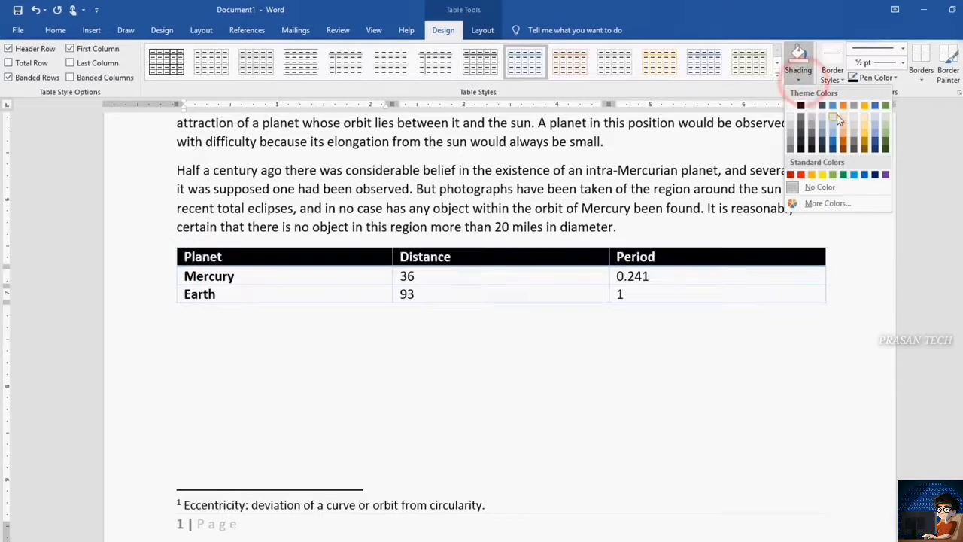
pyautogui.click(836, 119)
pyautogui.click(687, 263)
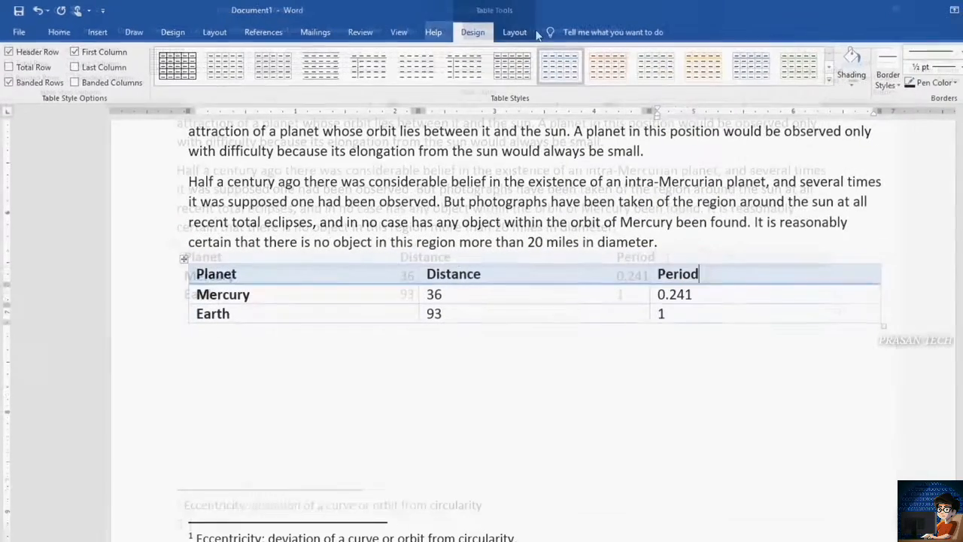
# Insert a column after the Period column and delete that new column again
pyautogui.click(511, 33)
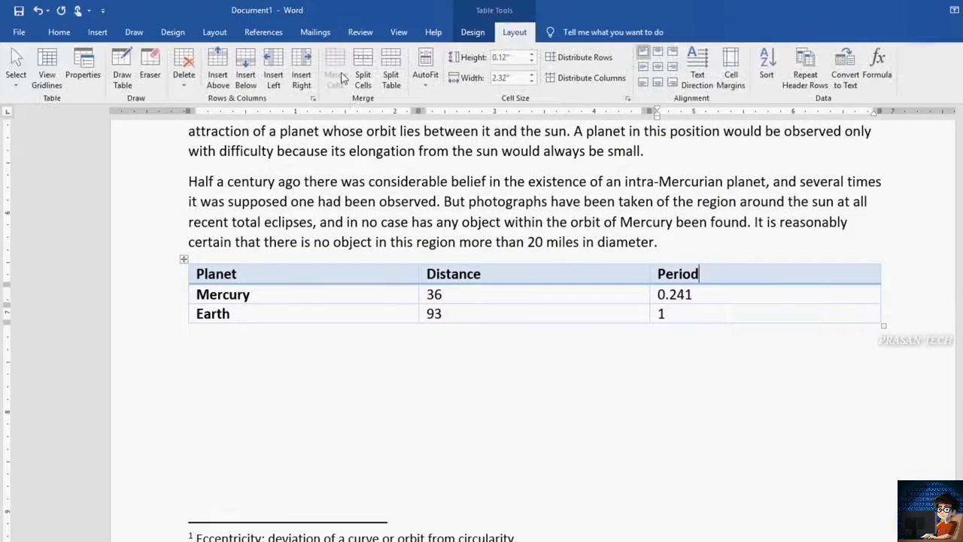
pyautogui.click(301, 85)
pyautogui.click(183, 79)
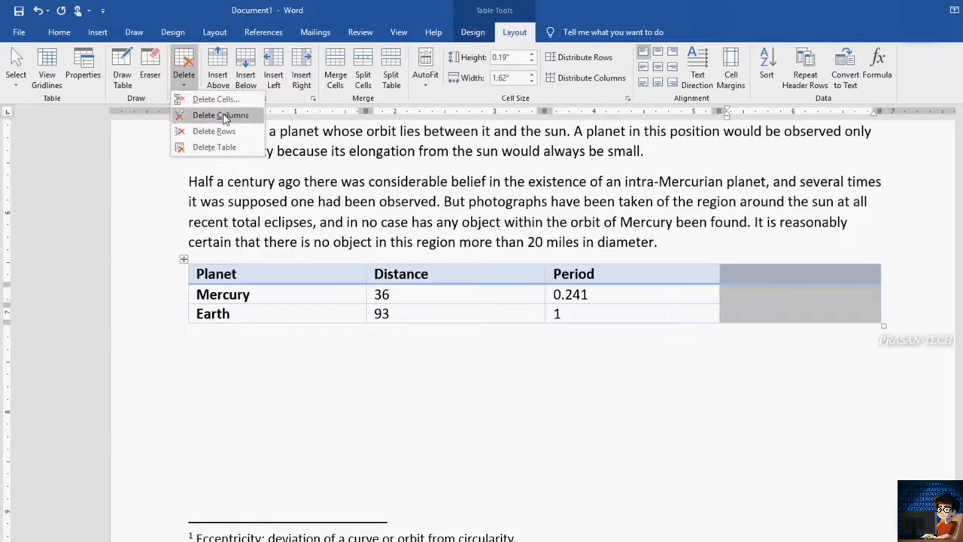
pyautogui.click(223, 117)
# Align the header cells' text to top center and center the table horizontally below the last paragraph
pyautogui.click(658, 57)
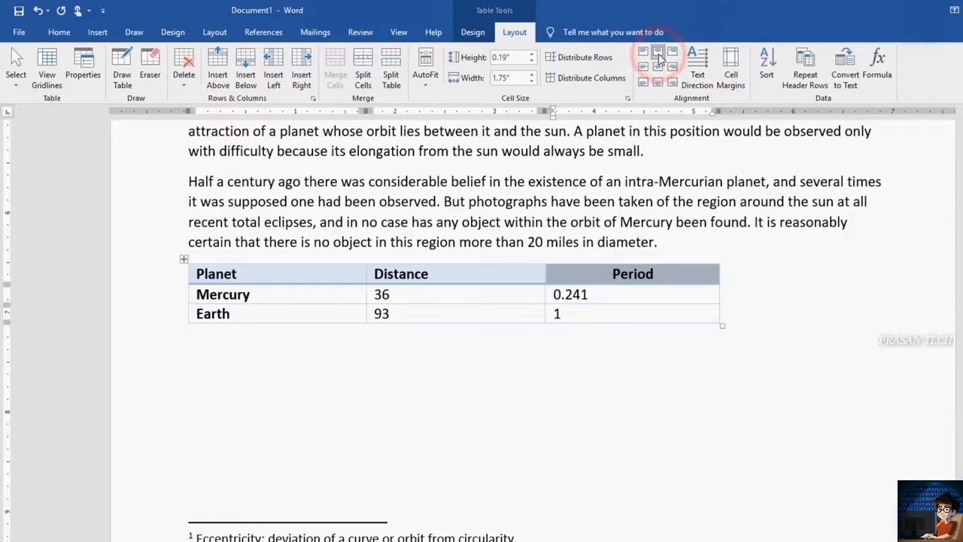
pyautogui.click(671, 53)
pyautogui.click(643, 52)
pyautogui.click(658, 52)
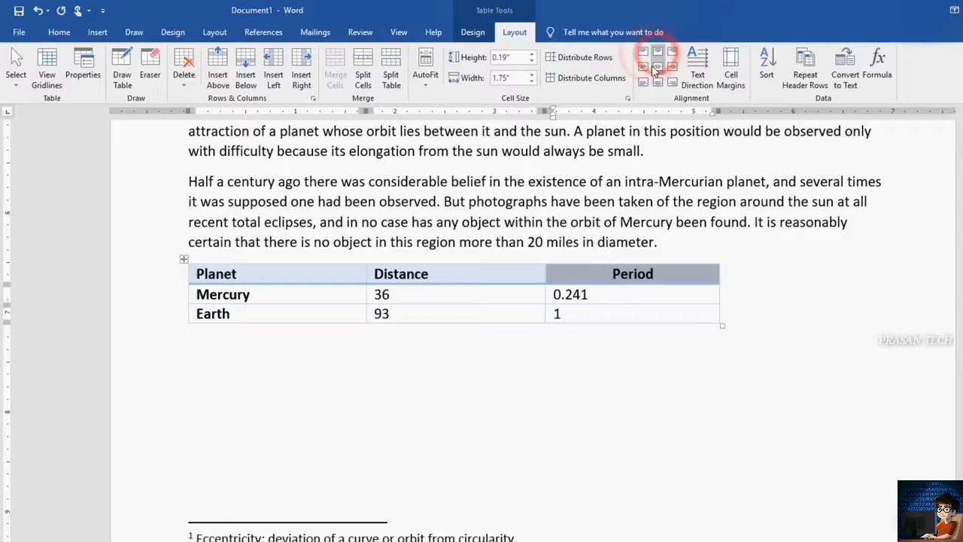
pyautogui.click(544, 369)
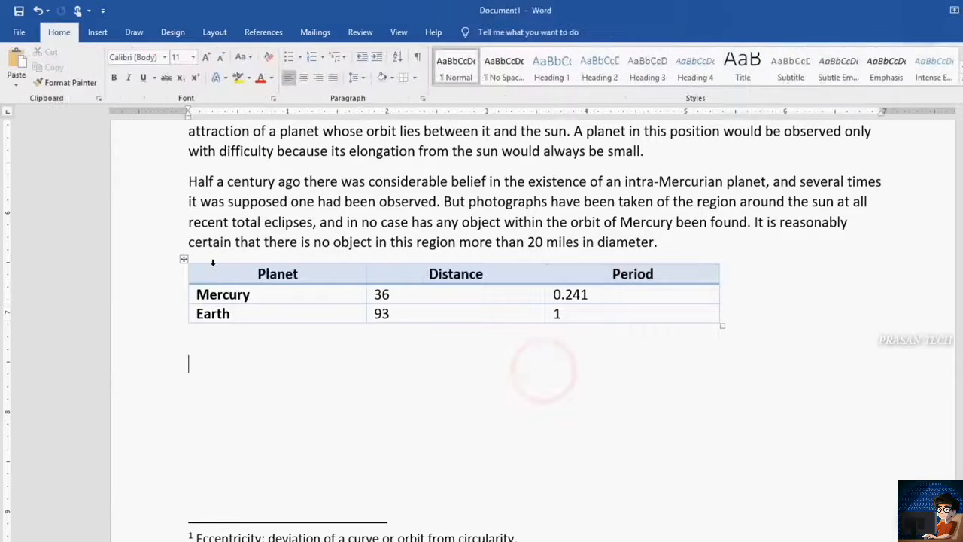
pyautogui.moveTo(184, 260); pyautogui.dragTo(262, 197)
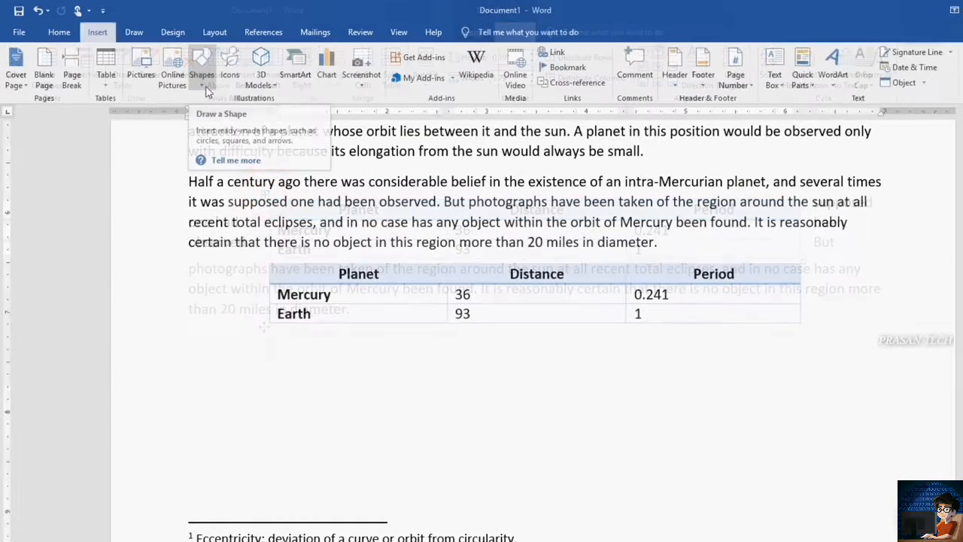
# Draw a rectangle about 1.41 by 0.79 inches and another shape below the table, and undo both drawings
pyautogui.click(204, 83)
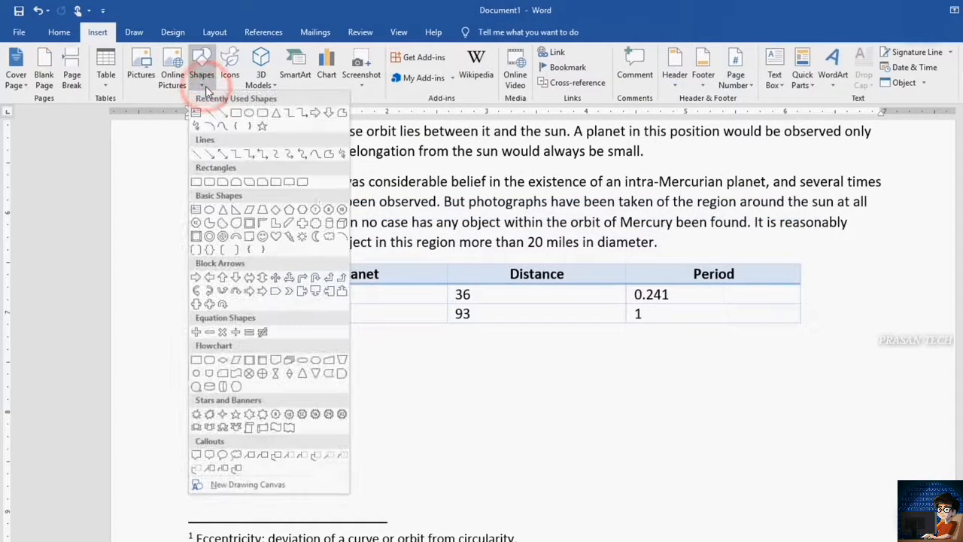
pyautogui.click(239, 114)
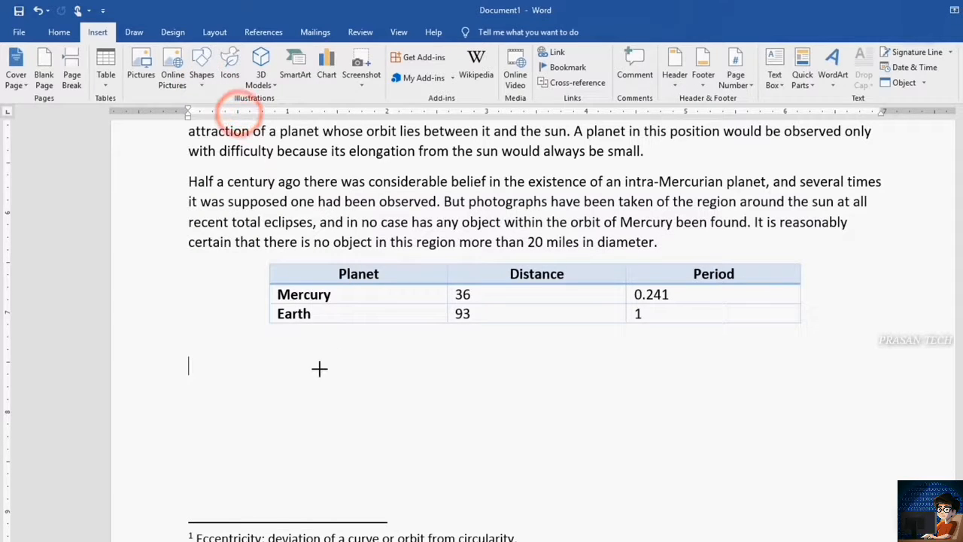
pyautogui.moveTo(224, 354)
pyautogui.mouseDown()
pyautogui.moveTo(253, 389)
pyautogui.moveTo(365, 433)
pyautogui.mouseUp()
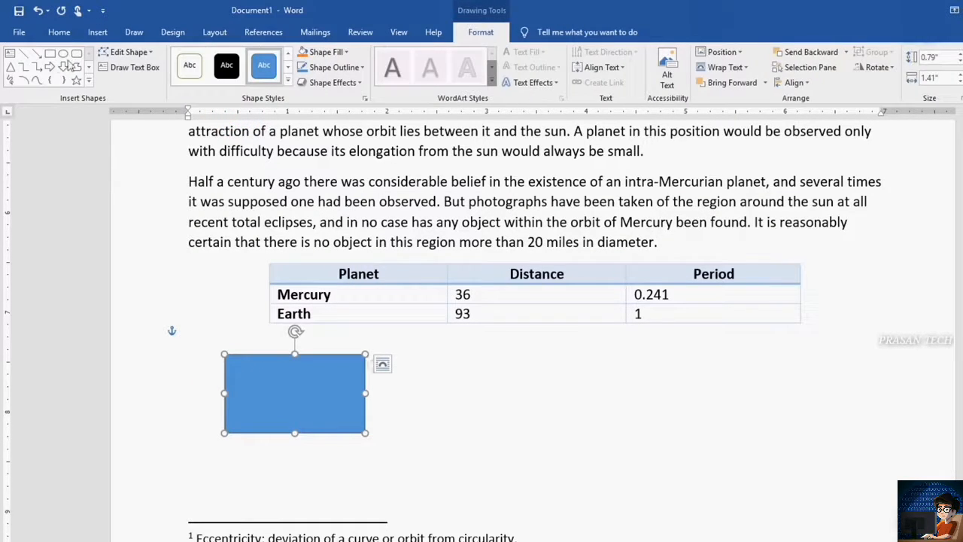
pyautogui.moveTo(434, 375)
pyautogui.mouseDown()
pyautogui.moveTo(518, 346)
pyautogui.moveTo(707, 423)
pyautogui.mouseUp()
pyautogui.click(40, 55)
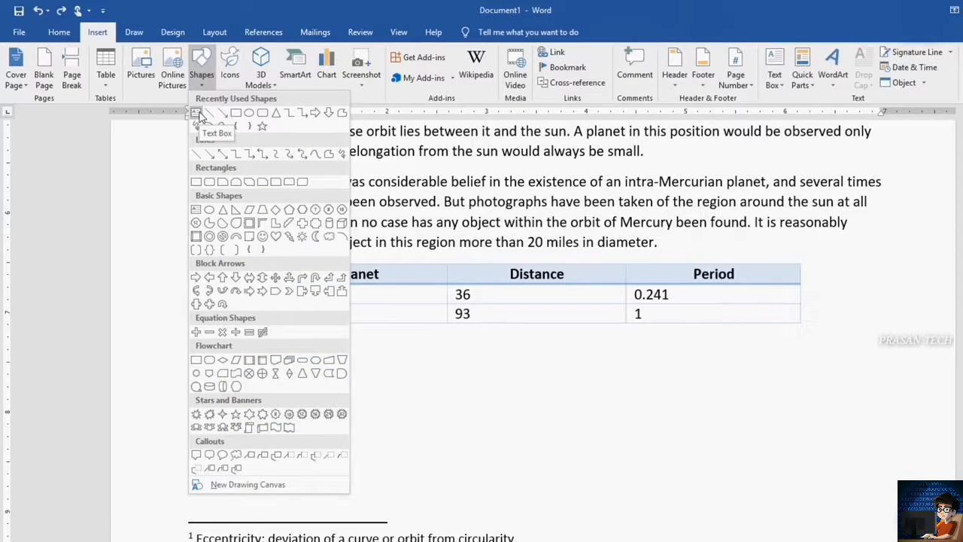
# Add a text box below the table reading "This is a very important part" and shrink it to about 2.03 by 0.29 inches
pyautogui.click(198, 111)
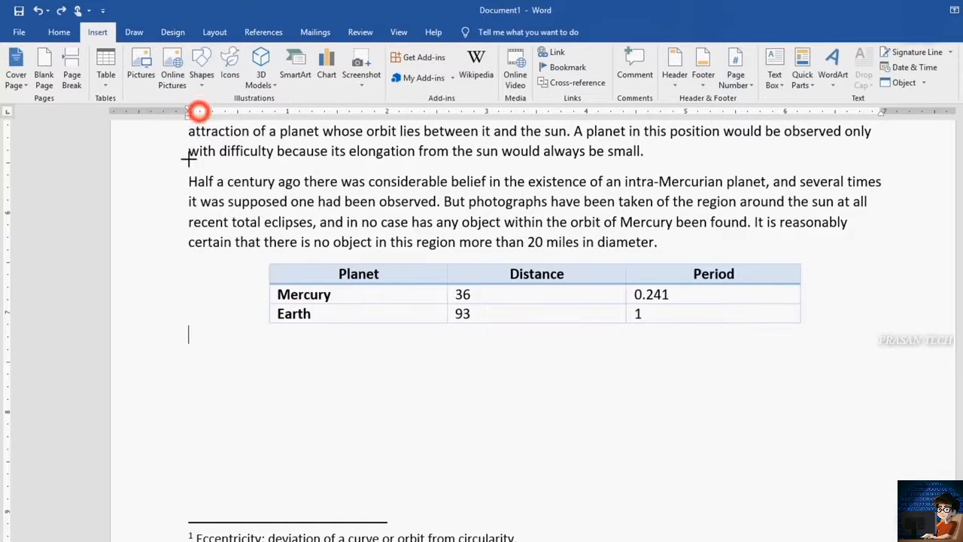
pyautogui.moveTo(232, 348); pyautogui.dragTo(511, 456)
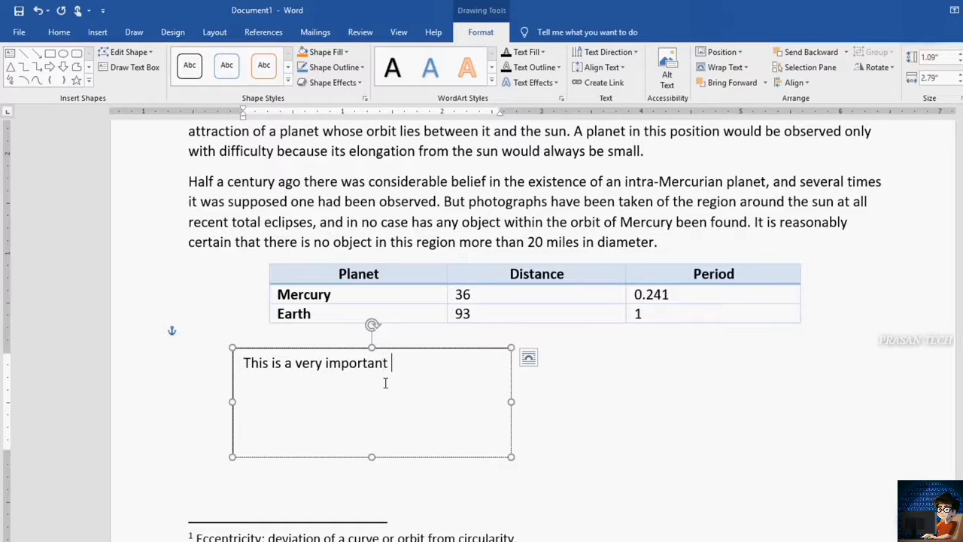
pyautogui.moveTo(512, 457); pyautogui.dragTo(435, 377)
# Move the text box up beside the line ending "are given in Table 1."
pyautogui.scroll(4, 404, 413)
pyautogui.click(400, 497)
pyautogui.moveTo(399, 497); pyautogui.dragTo(560, 224)
pyautogui.scroll(2, 553, 324)
pyautogui.moveTo(553, 324); pyautogui.dragTo(687, 229)
# Make the text in the text box bold and red
pyautogui.moveTo(711, 245); pyautogui.dragTo(551, 250)
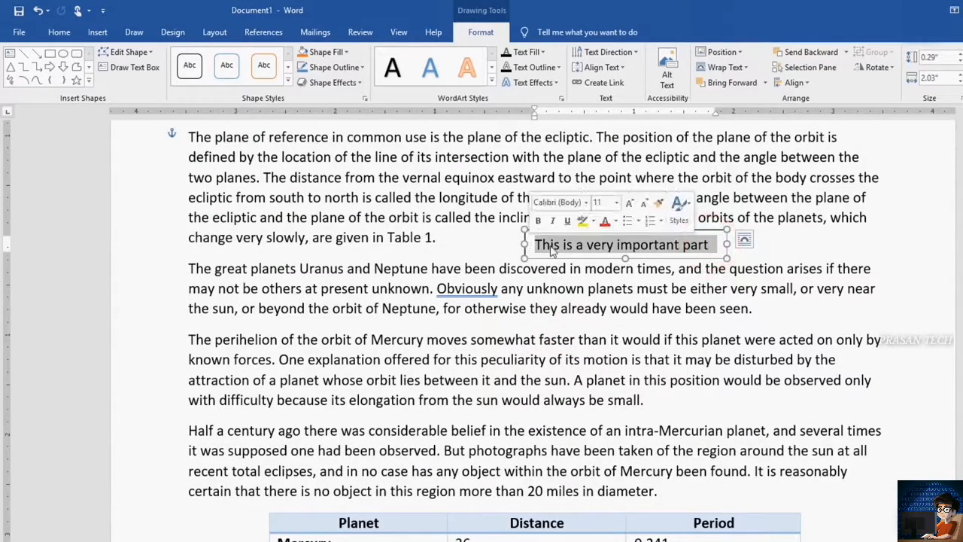
pyautogui.click(58, 32)
pyautogui.click(271, 78)
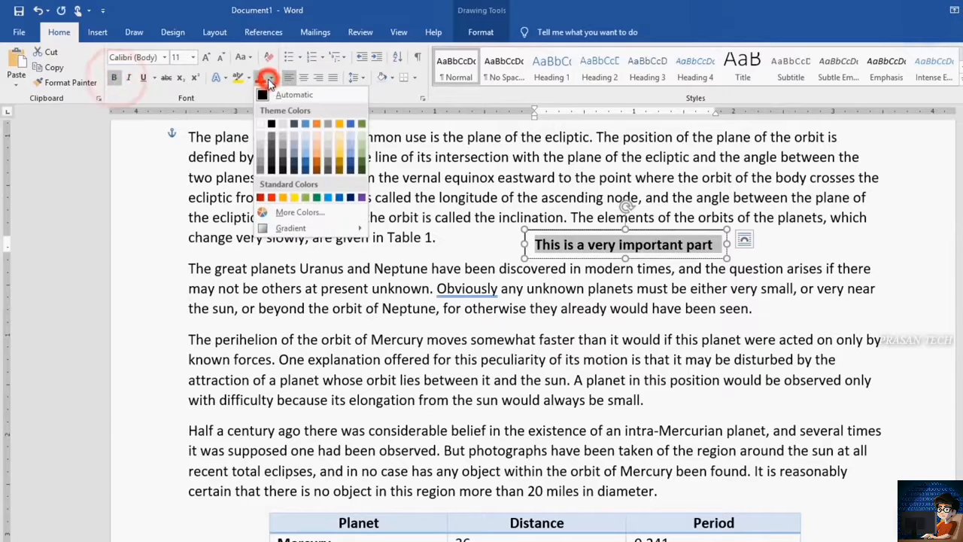
pyautogui.click(270, 197)
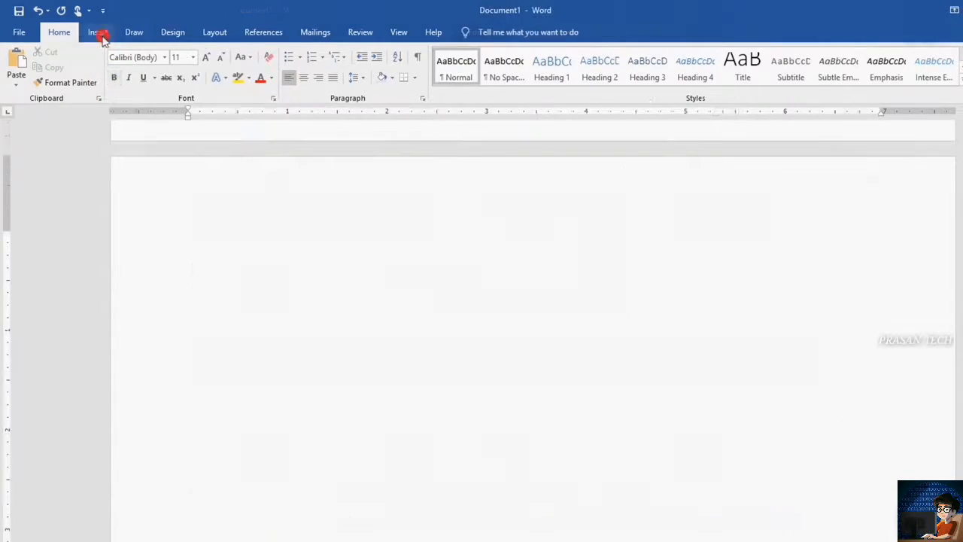
# Insert the picture Uranus.jpg from the Desktop on the blank page
pyautogui.click(102, 36)
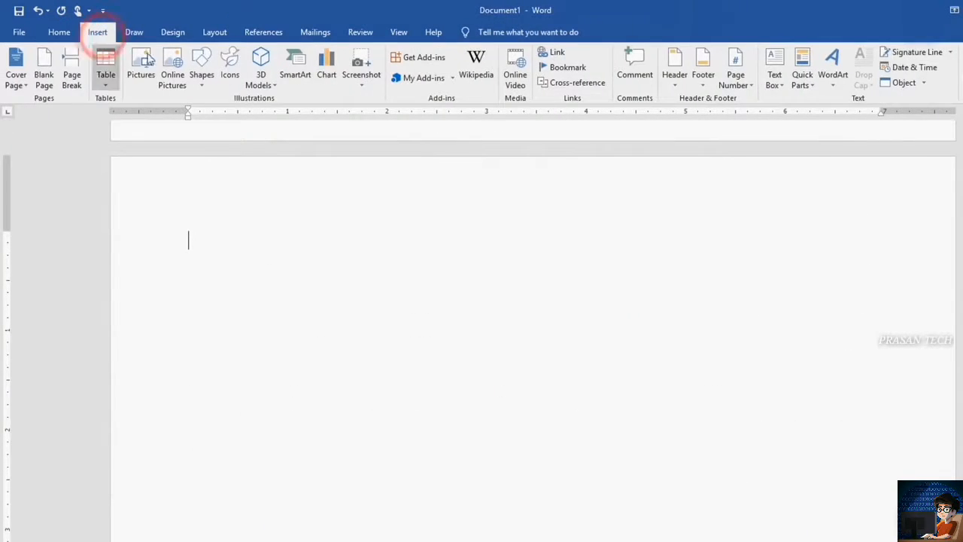
pyautogui.click(152, 89)
pyautogui.click(412, 168)
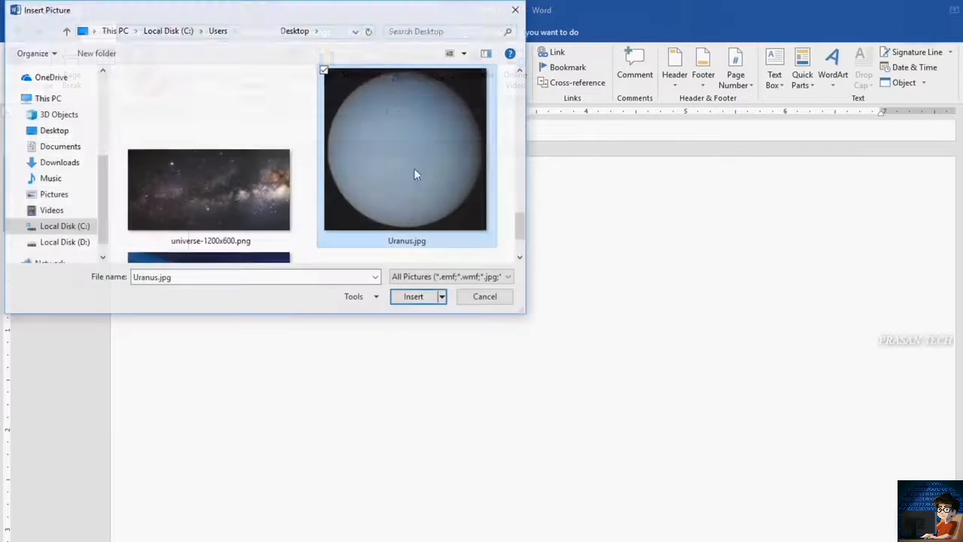
pyautogui.click(413, 297)
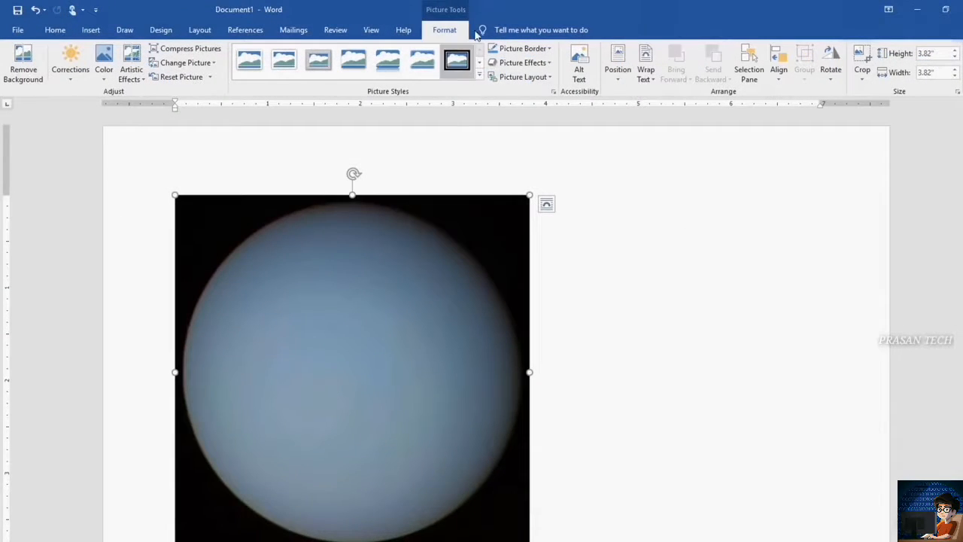
# Preview corrections and artistic effects on the Uranus picture, and try cropping it to a small rectangle inside the planet
pyautogui.click(70, 62)
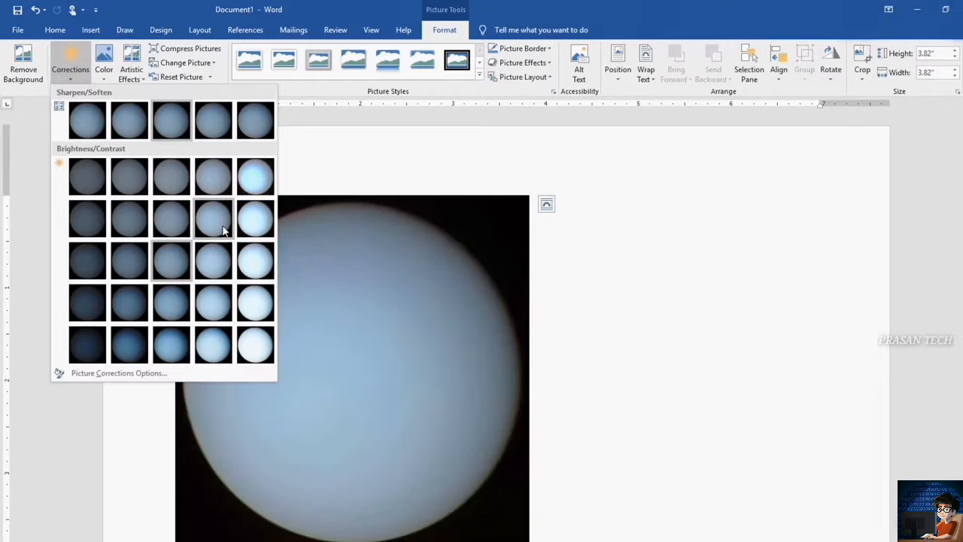
pyautogui.click(131, 74)
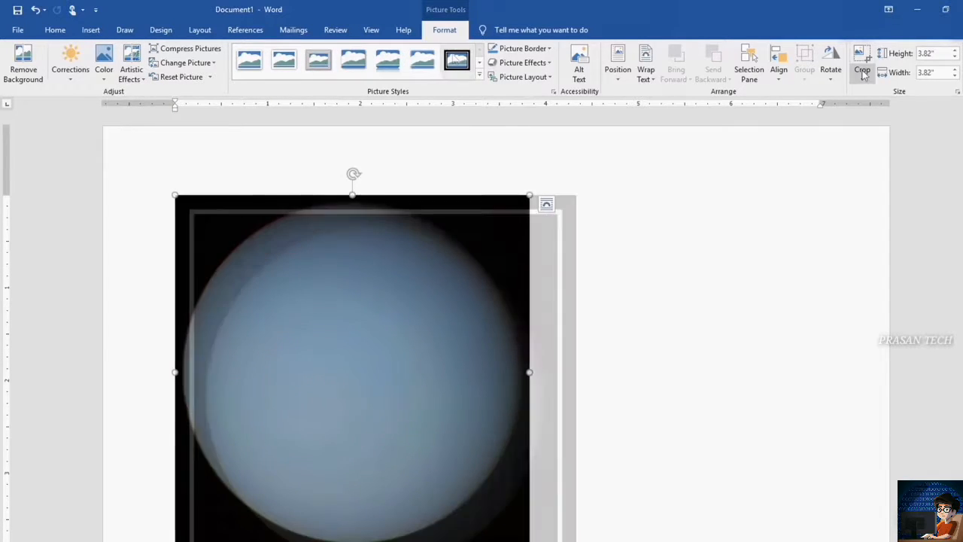
pyautogui.click(863, 57)
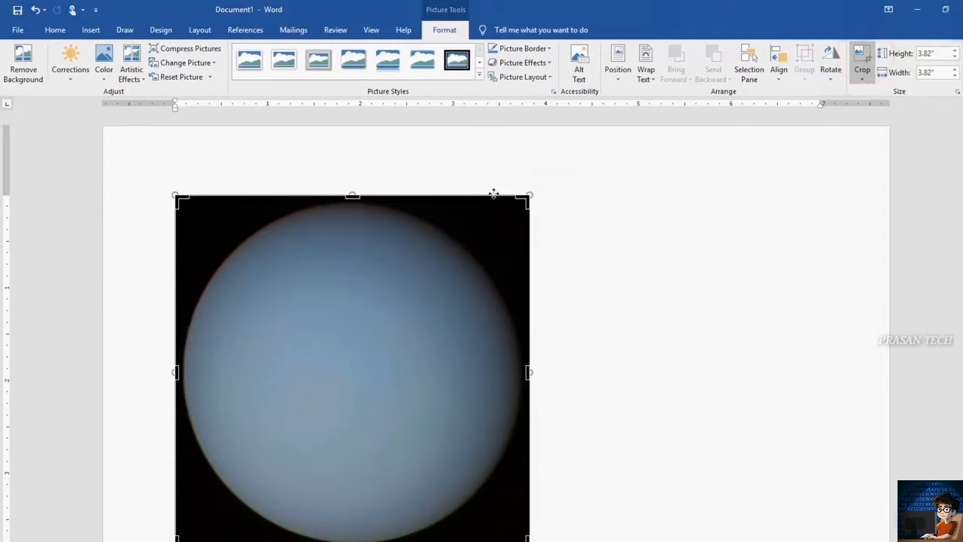
pyautogui.moveTo(526, 196); pyautogui.dragTo(379, 279)
pyautogui.moveTo(179, 464); pyautogui.dragTo(241, 354)
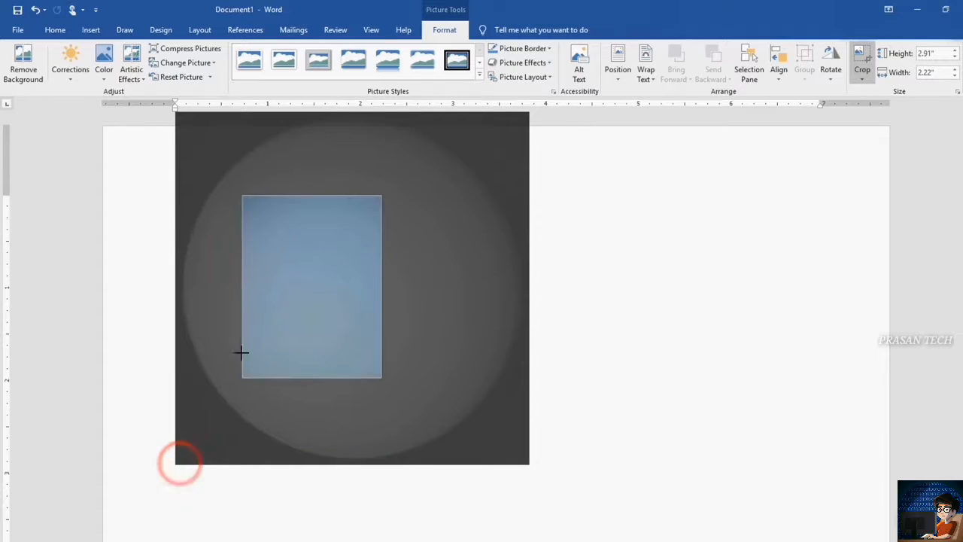
pyautogui.scroll(1, 451, 285)
pyautogui.click(555, 259)
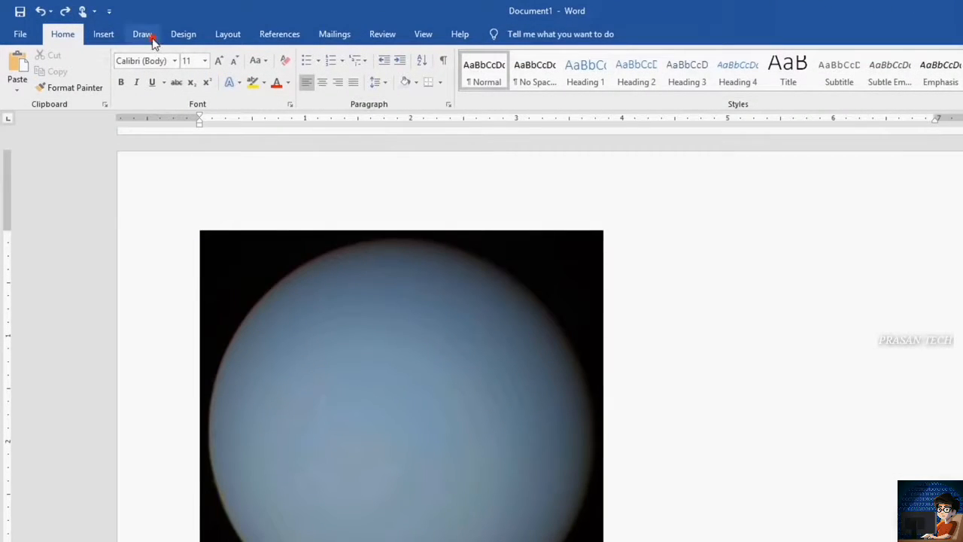
# Draw one wavy stroke each with the black pen, red pen and yellow highlighter beside the Uranus picture, and stop drawing
pyautogui.click(147, 35)
pyautogui.click(12, 82)
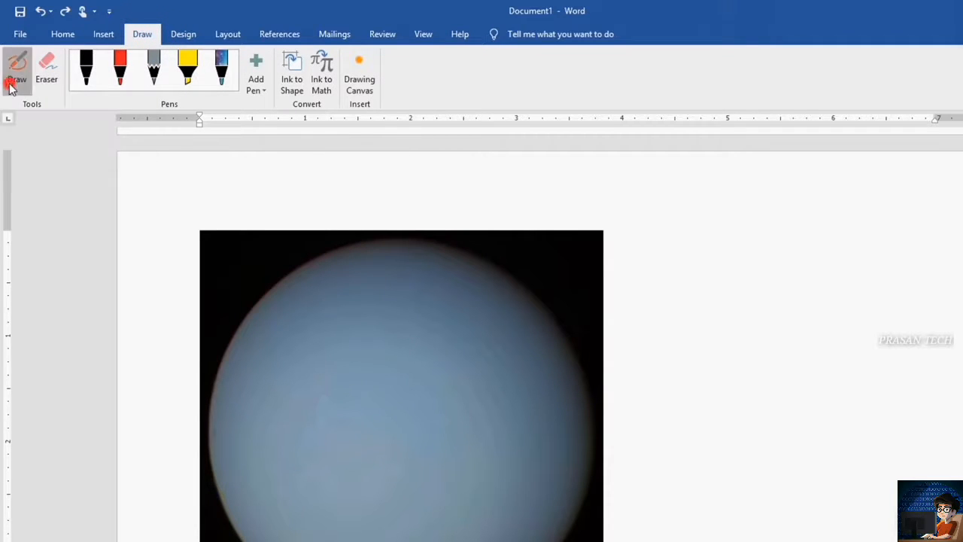
pyautogui.moveTo(686, 223); pyautogui.dragTo(800, 330)
pyautogui.click(119, 66)
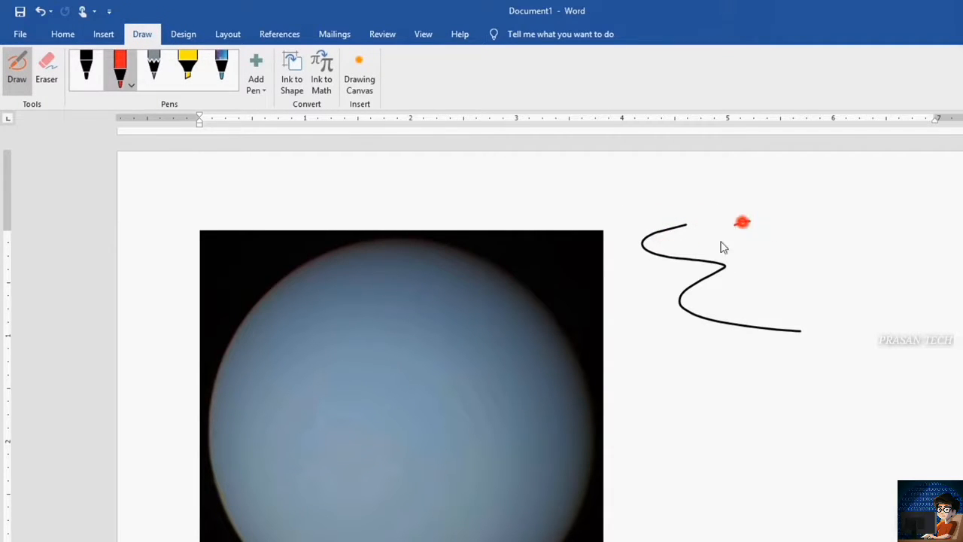
pyautogui.moveTo(750, 222); pyautogui.dragTo(823, 320)
pyautogui.click(187, 66)
pyautogui.moveTo(825, 209)
pyautogui.mouseDown()
pyautogui.moveTo(878, 254)
pyautogui.moveTo(933, 327)
pyautogui.mouseUp()
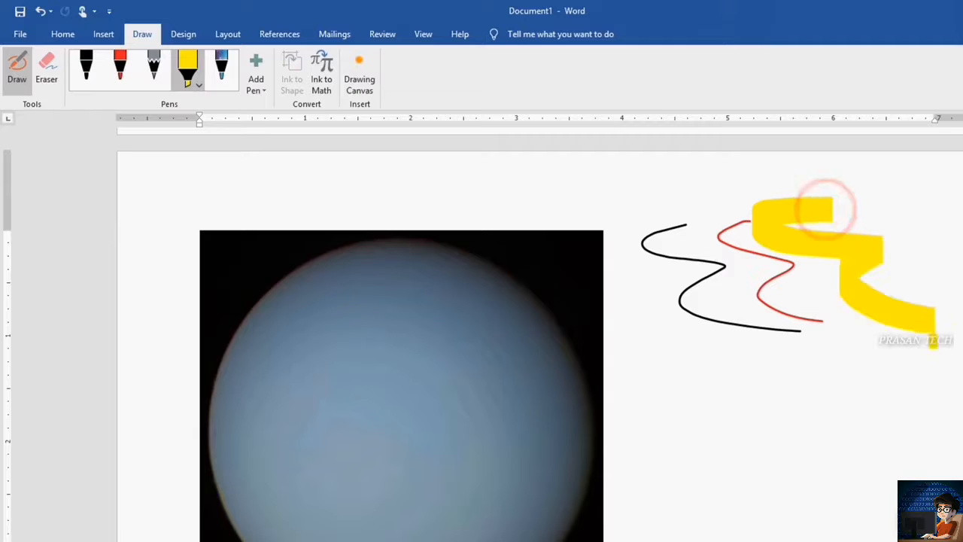
pyautogui.click(15, 78)
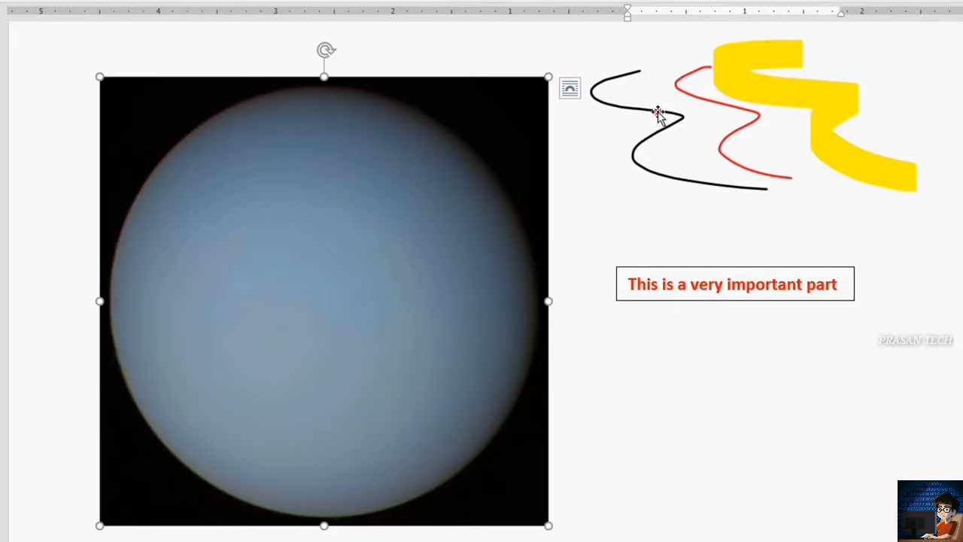
# Move the text box, the black and red pen strokes, and the yellow highlighter stroke lower on the page beside the Uranus picture
pyautogui.click(657, 112)
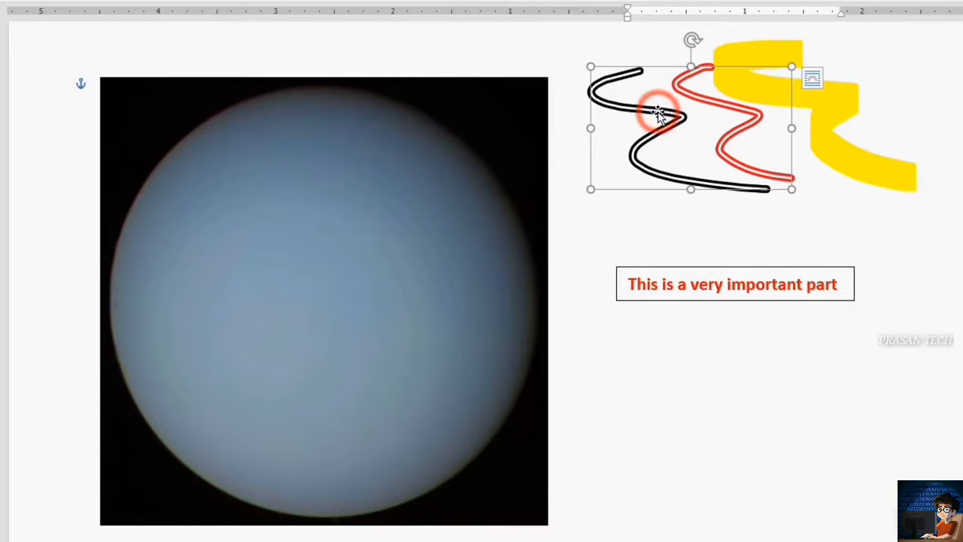
pyautogui.click(827, 115)
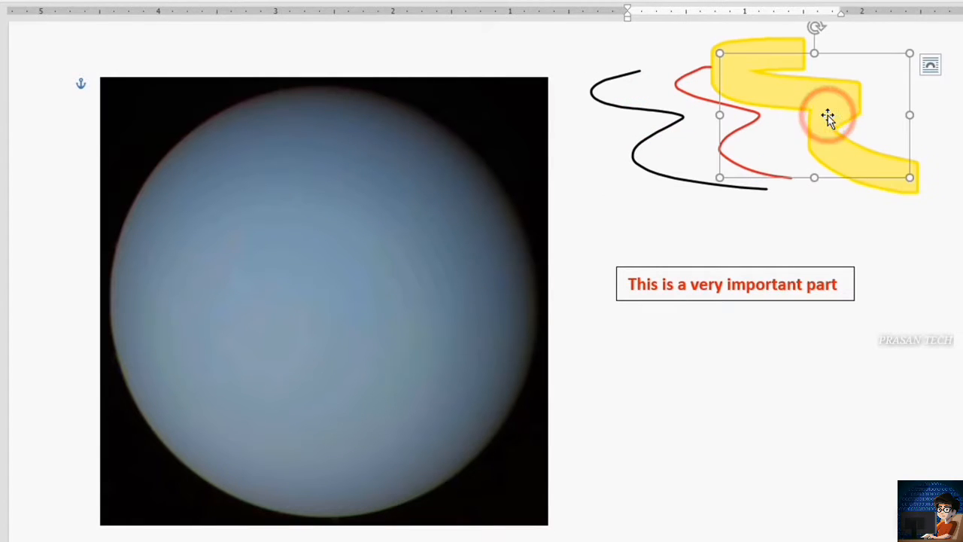
pyautogui.click(779, 267)
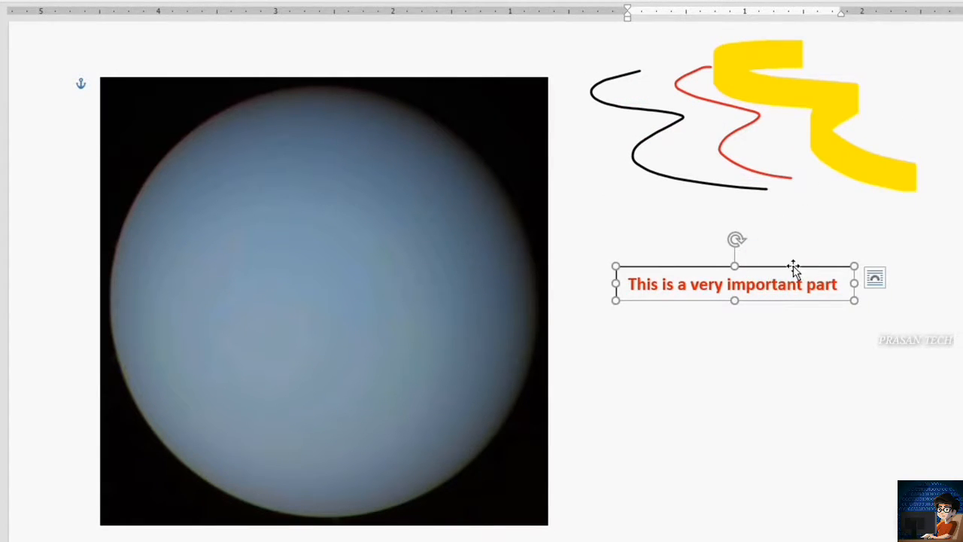
pyautogui.moveTo(795, 269); pyautogui.dragTo(850, 396)
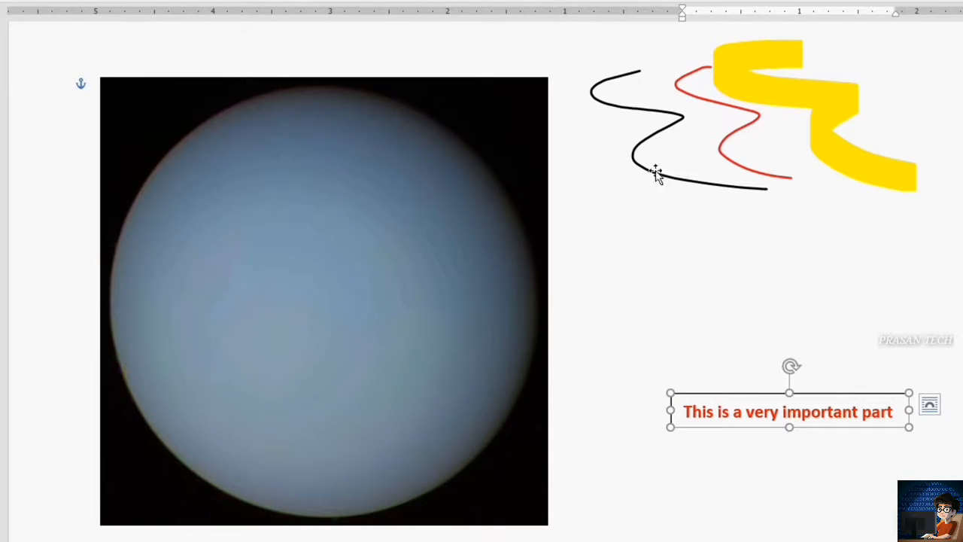
pyautogui.moveTo(645, 149)
pyautogui.mouseDown()
pyautogui.moveTo(630, 183)
pyautogui.moveTo(631, 247)
pyautogui.mouseUp()
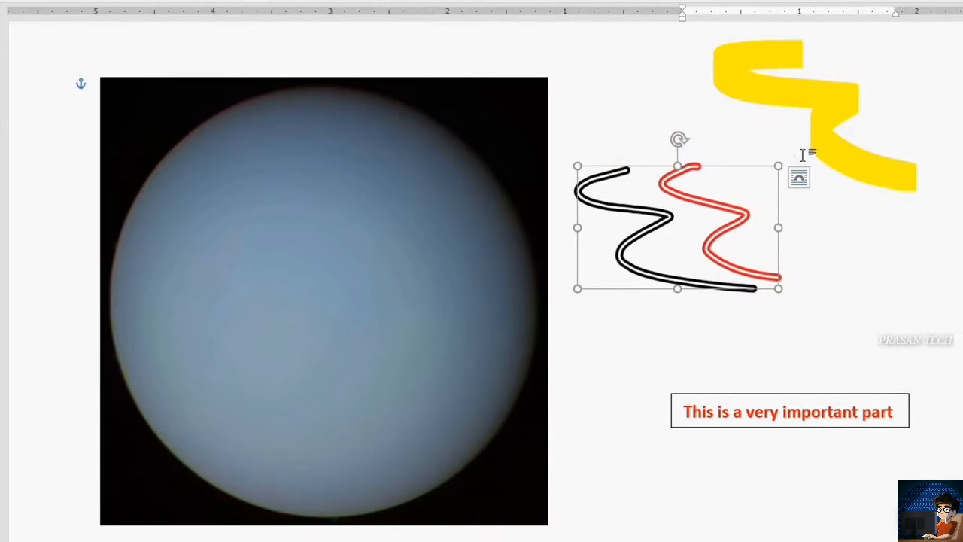
pyautogui.click(831, 105)
pyautogui.moveTo(829, 123); pyautogui.dragTo(853, 187)
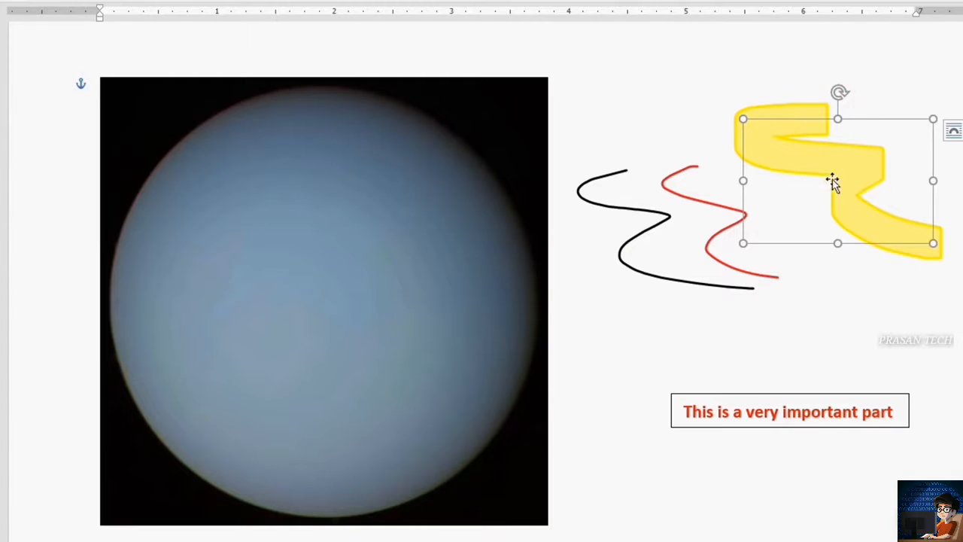
# Enlarge the yellow highlighter stroke and the black and red pen strokes, and rotate the highlighter stroke and the text box
pyautogui.moveTo(744, 241)
pyautogui.mouseDown()
pyautogui.moveTo(554, 333)
pyautogui.moveTo(677, 255)
pyautogui.mouseUp()
pyautogui.click(668, 279)
pyautogui.moveTo(781, 292)
pyautogui.mouseDown()
pyautogui.moveTo(823, 336)
pyautogui.moveTo(791, 312)
pyautogui.mouseUp()
pyautogui.click(821, 181)
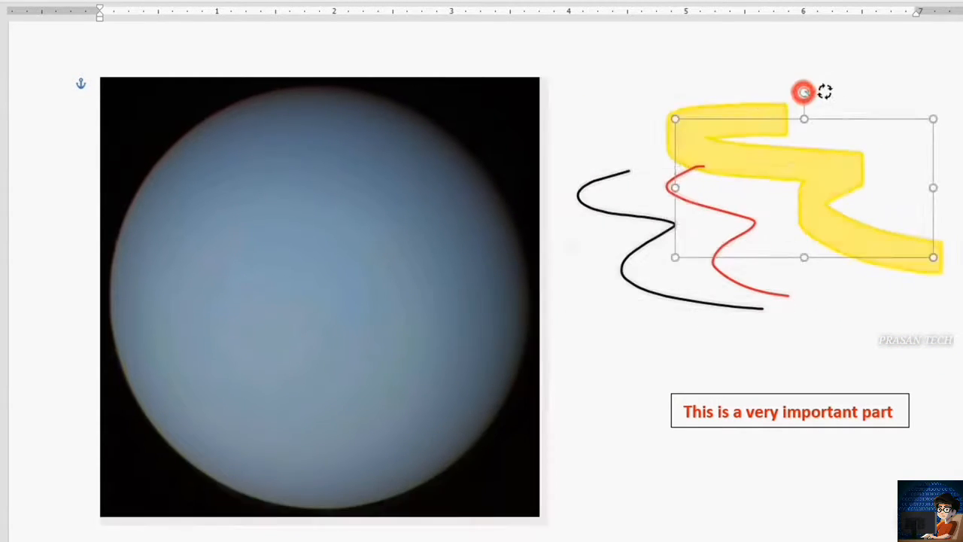
pyautogui.moveTo(803, 93)
pyautogui.mouseDown()
pyautogui.moveTo(850, 103)
pyautogui.moveTo(767, 75)
pyautogui.mouseUp()
pyautogui.click(828, 394)
pyautogui.moveTo(789, 366)
pyautogui.mouseDown()
pyautogui.moveTo(805, 366)
pyautogui.moveTo(789, 359)
pyautogui.mouseUp()
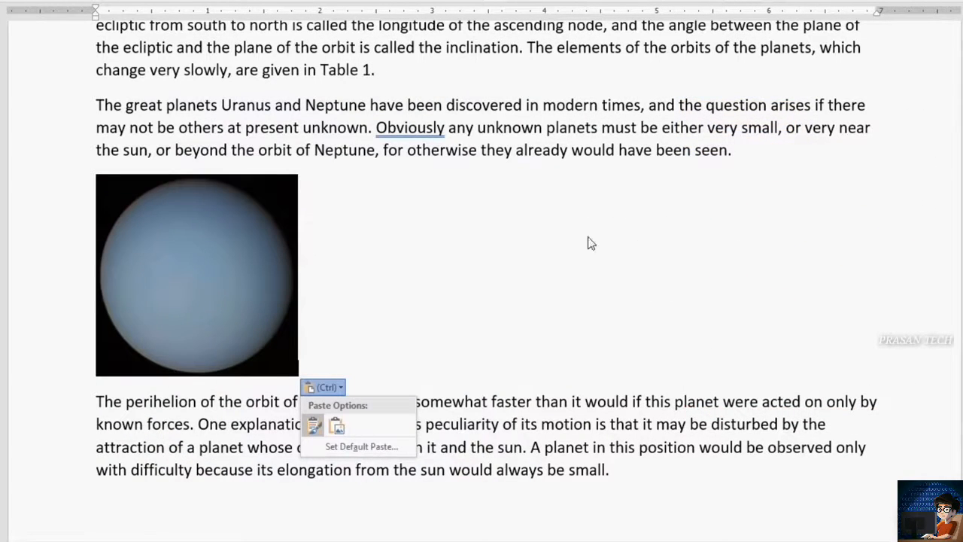
# View the layout options of the Uranus picture between the paragraphs, and try pushing the in-line picture down with blank lines above it
pyautogui.click(232, 253)
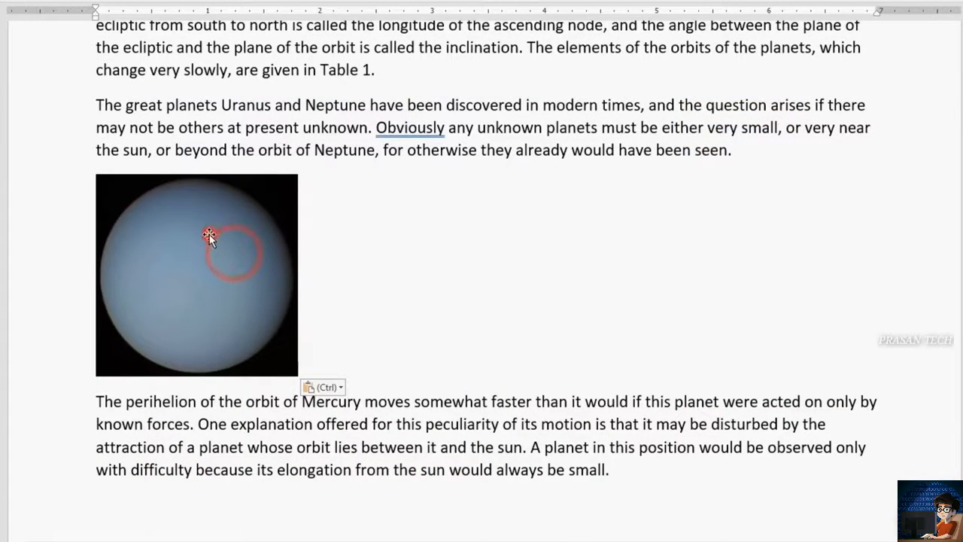
pyautogui.click(209, 234)
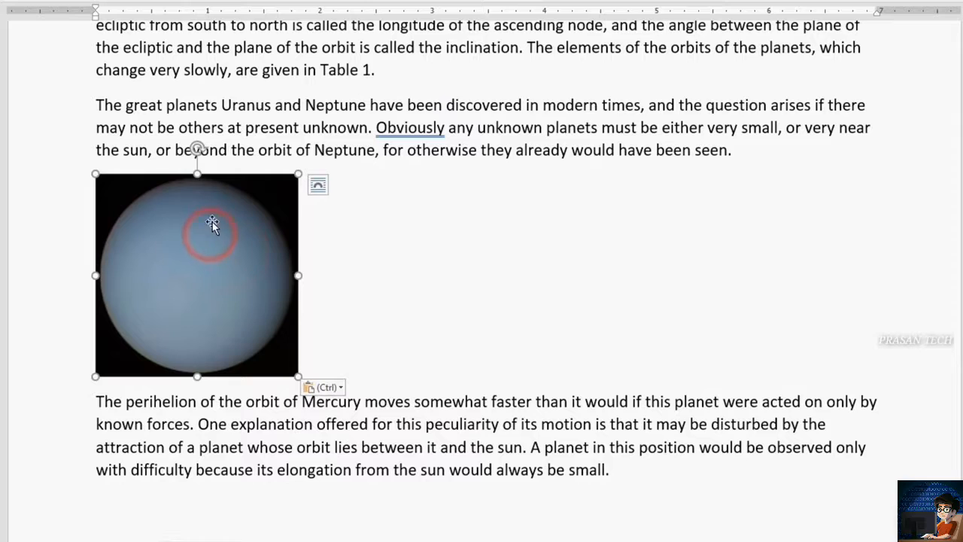
pyautogui.click(318, 186)
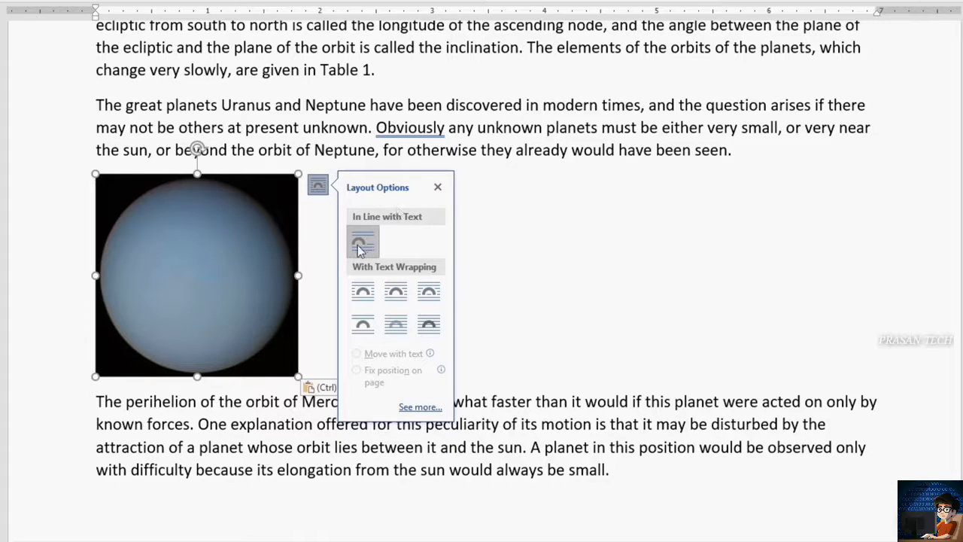
pyautogui.click(570, 258)
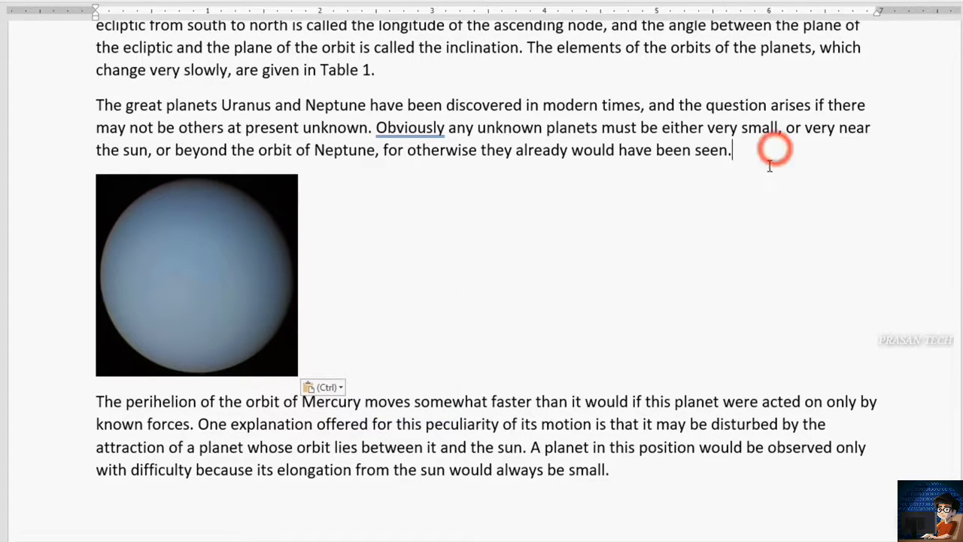
pyautogui.press('Return')
pyautogui.press('Return')
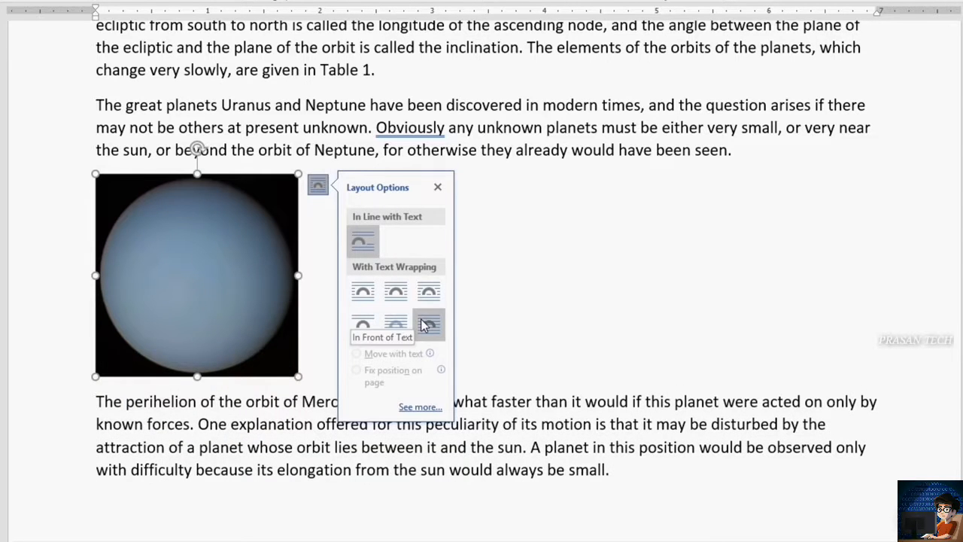
# Set the Uranus picture's layout to In Front of Text and move it around over the paragraphs
pyautogui.click(427, 324)
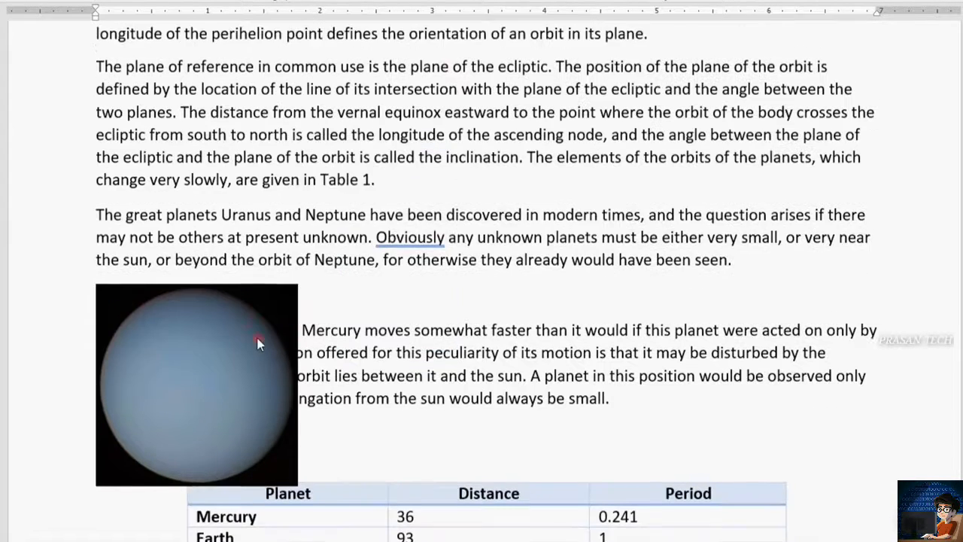
pyautogui.click(254, 235)
pyautogui.moveTo(239, 248); pyautogui.dragTo(559, 194)
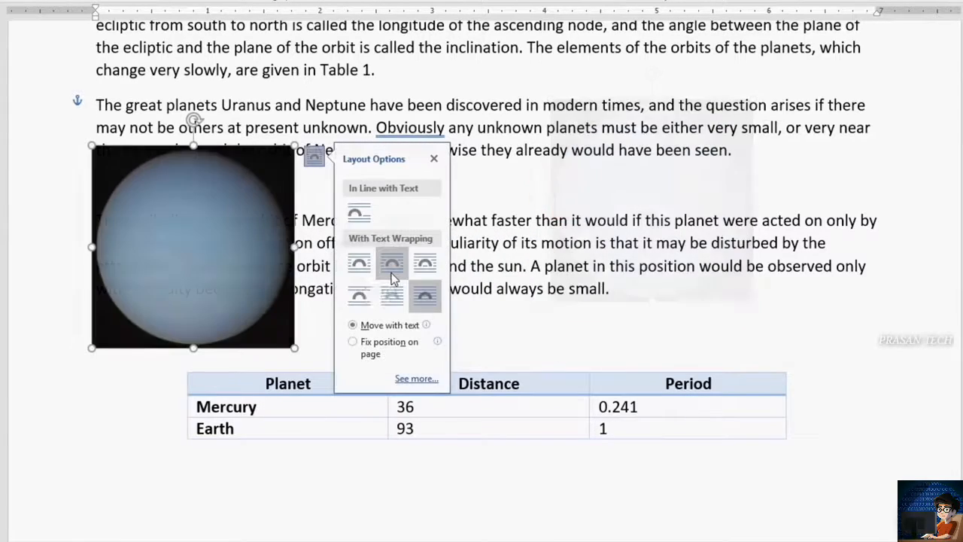
# Change the Uranus picture's text wrapping to Tight and move it toward the other side of the paragraphs
pyautogui.click(391, 263)
pyautogui.click(433, 158)
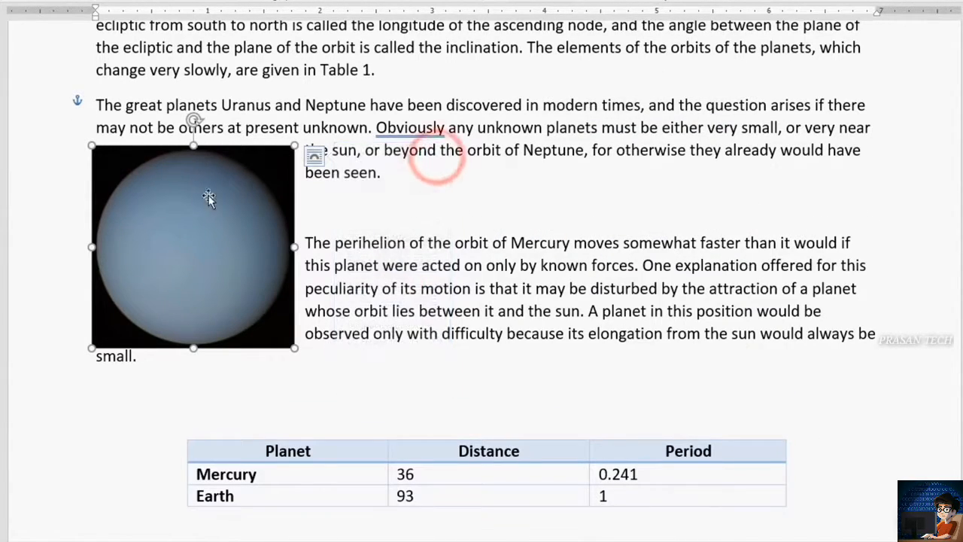
pyautogui.moveTo(193, 208); pyautogui.dragTo(509, 213)
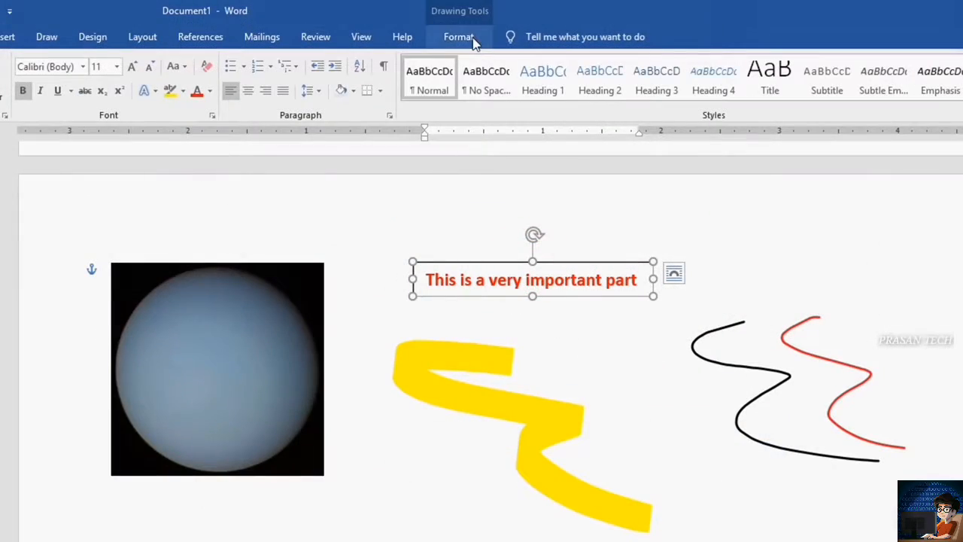
# Look through the shape fill, shape outline and text fill choices for the "This is a very important part" text box
pyautogui.click(472, 39)
pyautogui.click(267, 61)
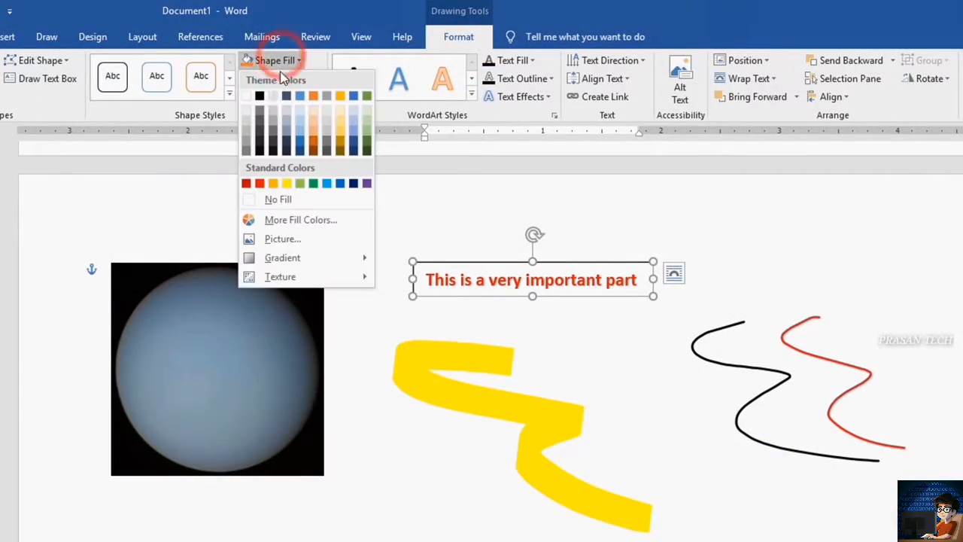
pyautogui.click(317, 80)
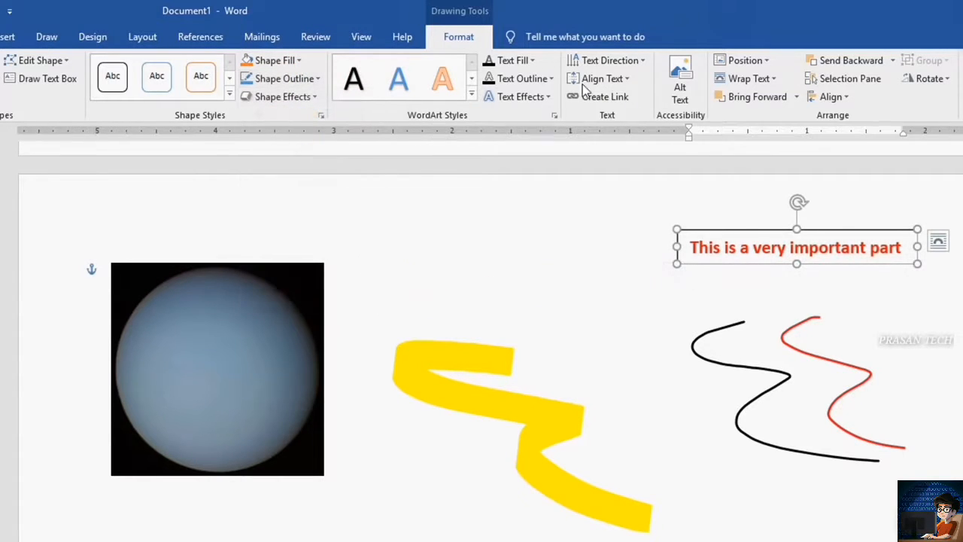
pyautogui.click(527, 62)
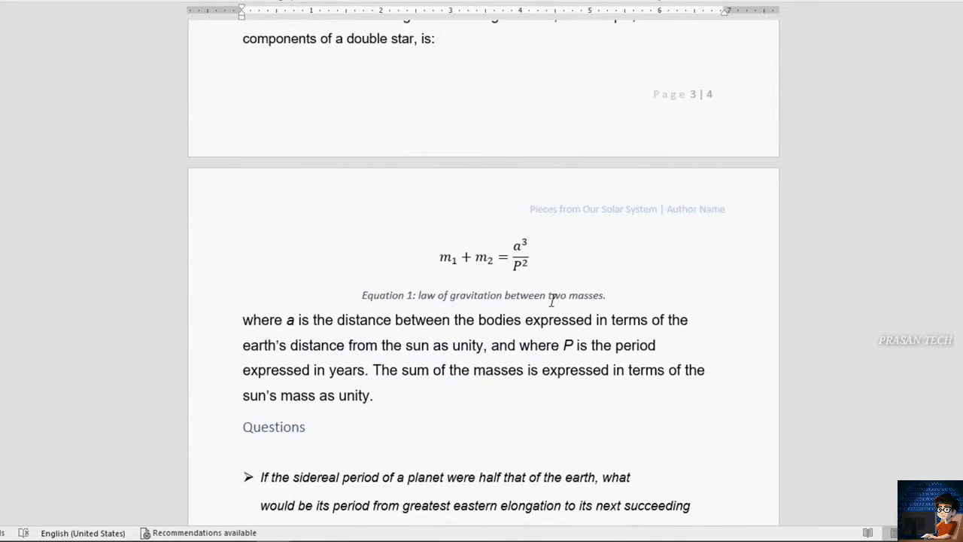
# Insert a caption with the Table label below the Mercury and Earth table, reading "Table 1: Distance and period of each Planet inside the Solar System"
pyautogui.scroll(-1, 553, 295)
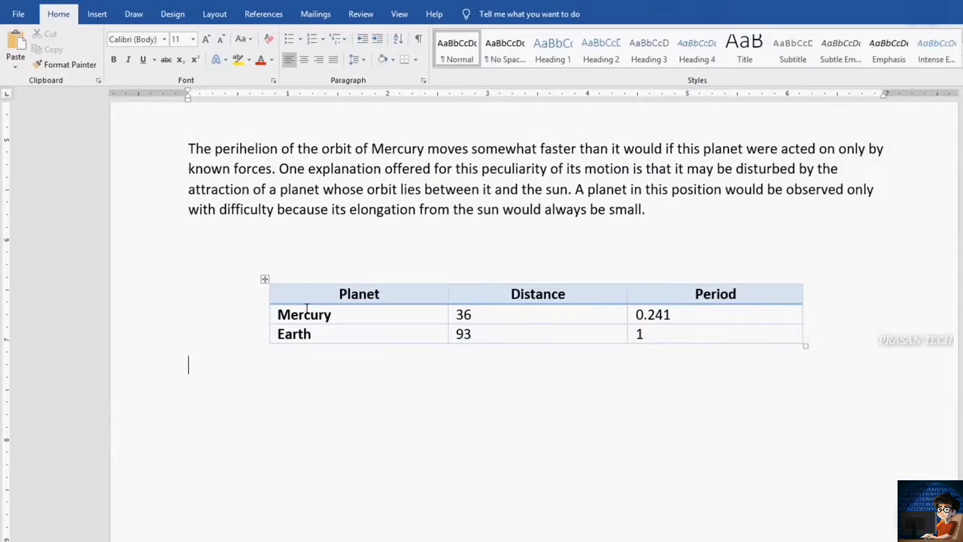
pyautogui.click(265, 21)
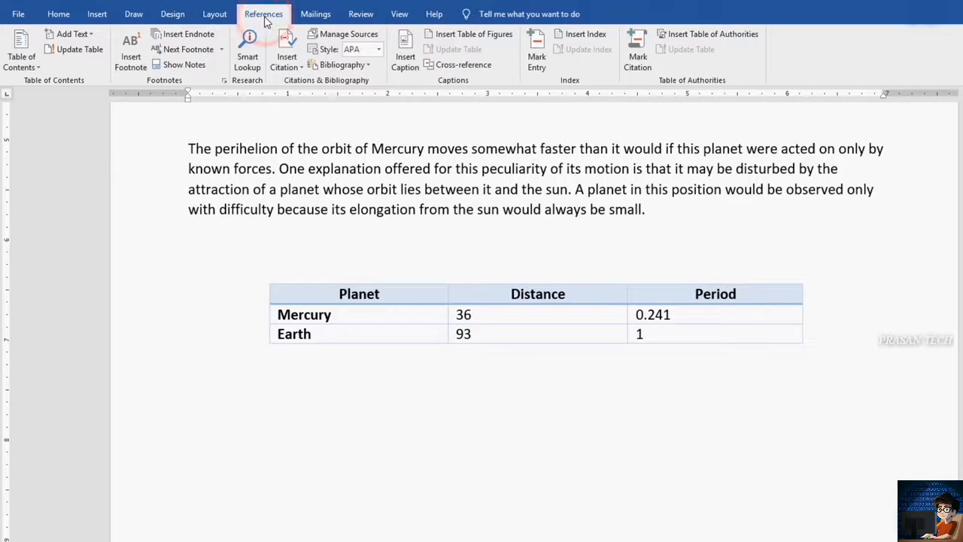
pyautogui.click(410, 60)
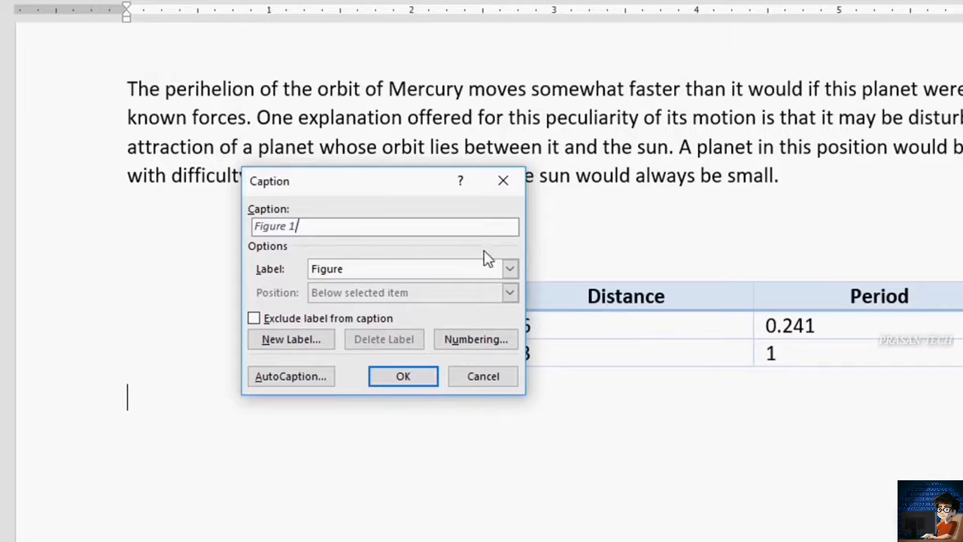
pyautogui.click(510, 269)
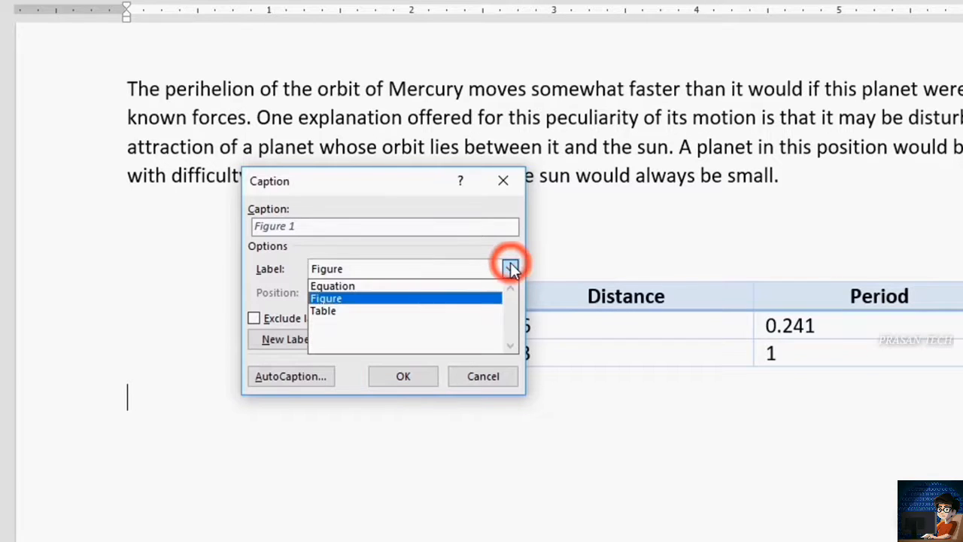
pyautogui.click(423, 316)
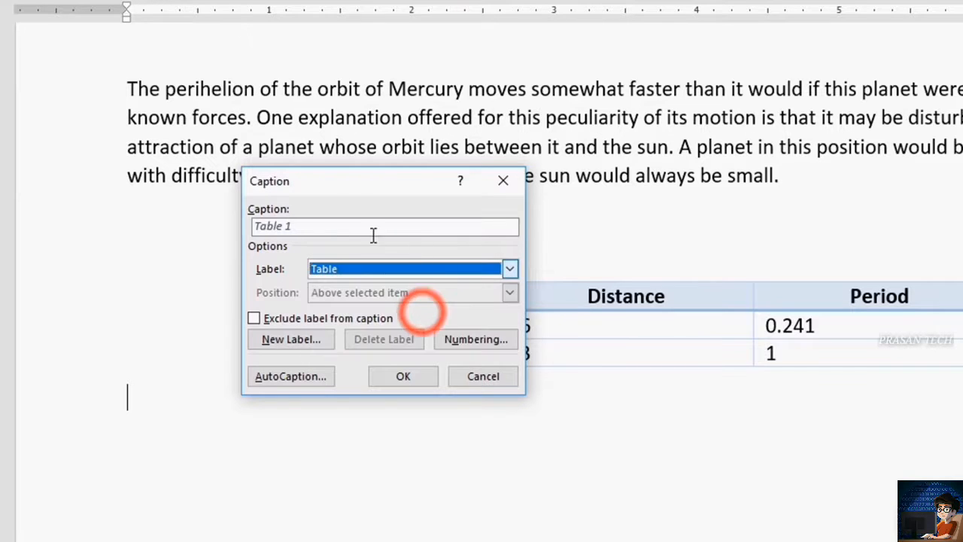
pyautogui.click(408, 382)
pyautogui.write(': Distance and period of each Planet inside the Solar System')
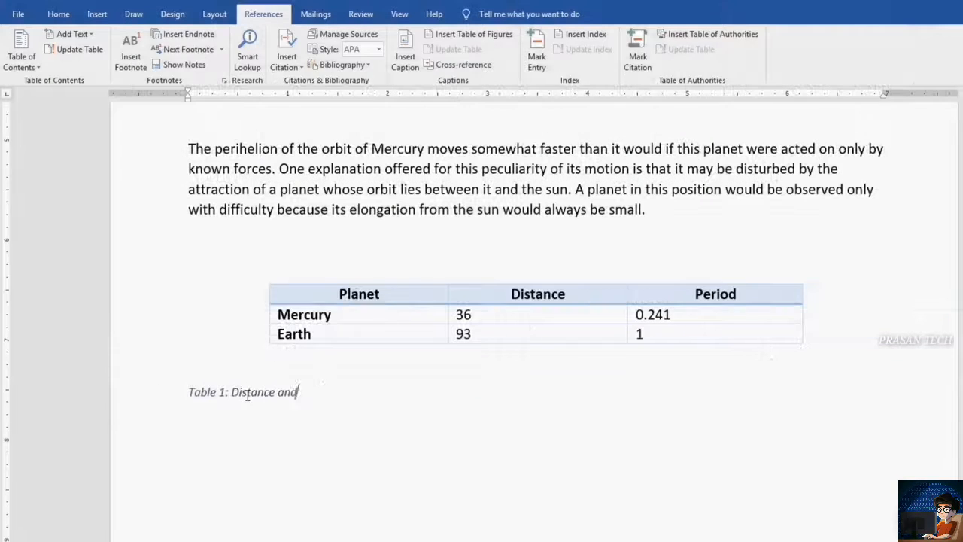
# Center the Table 1 caption, and add the caption "Table 2: Uranus and Neptune" below the Farer Planets table
pyautogui.click(60, 14)
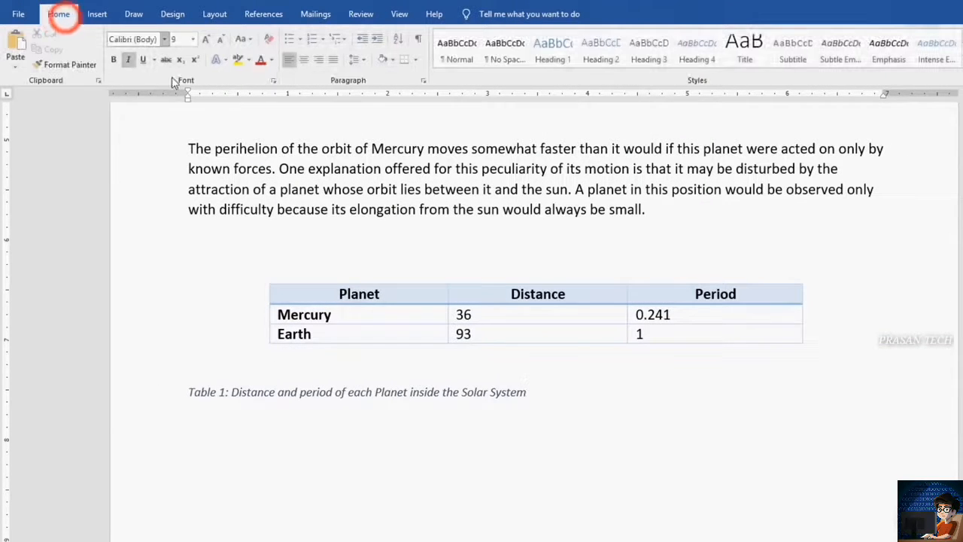
pyautogui.click(304, 66)
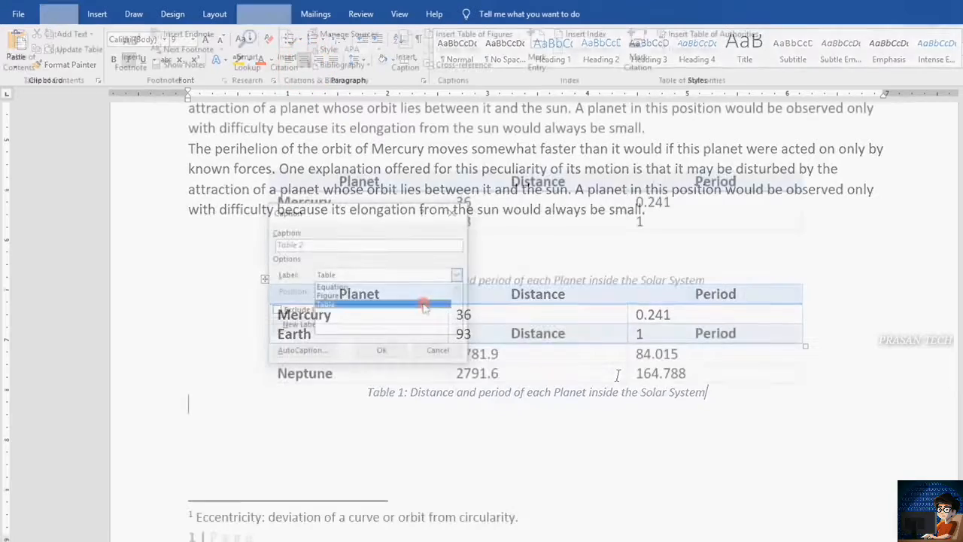
pyautogui.click(385, 347)
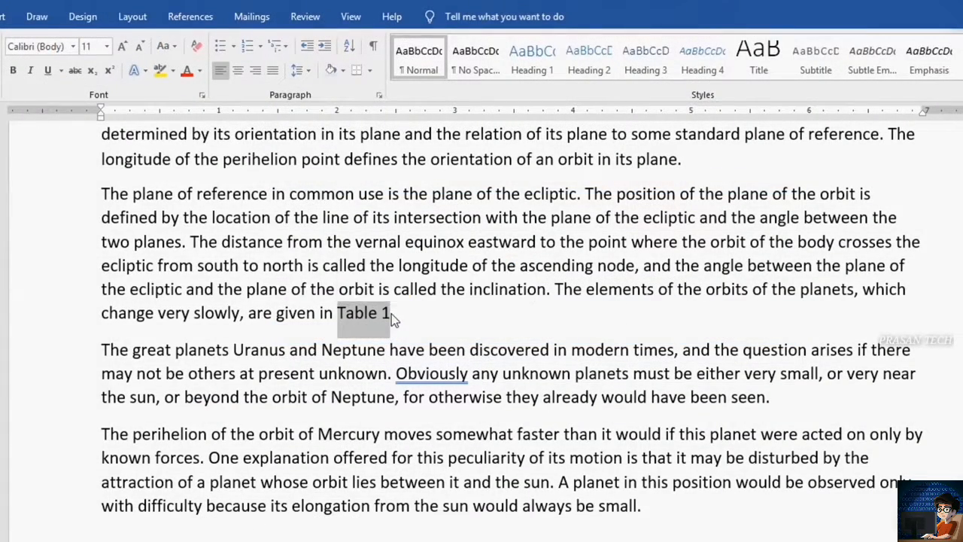
# Replace the plain text "Table 1" after "are given in" with a cross-reference to the Table 1 caption, only label and number, and follow it
pyautogui.press('Delete')
pyautogui.click(188, 15)
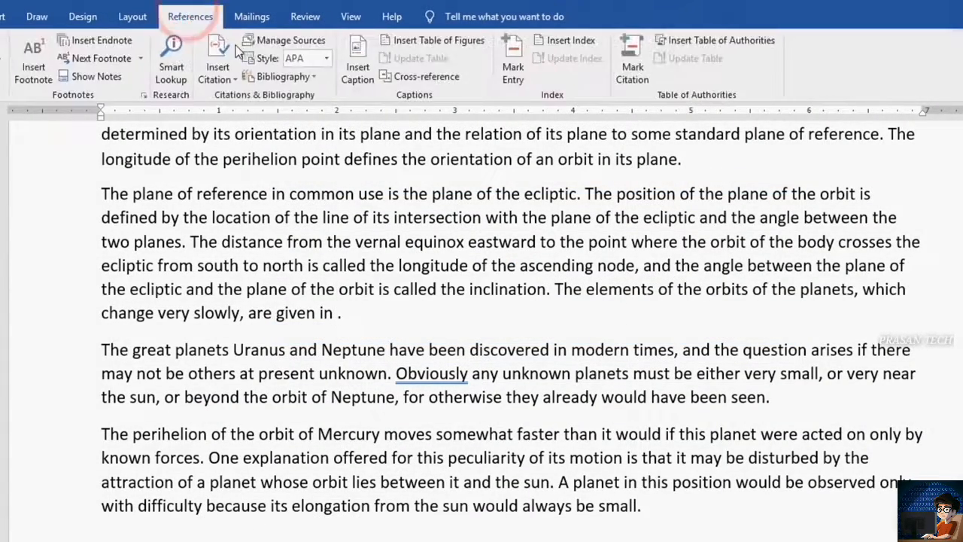
pyautogui.click(426, 76)
pyautogui.click(232, 240)
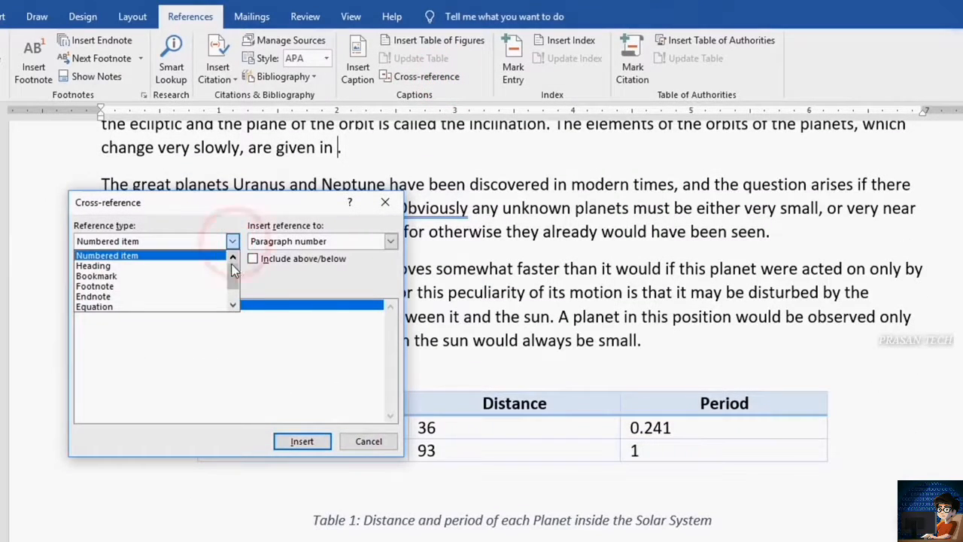
pyautogui.moveTo(234, 260); pyautogui.dragTo(237, 271)
pyautogui.click(214, 302)
pyautogui.click(390, 240)
pyautogui.click(370, 266)
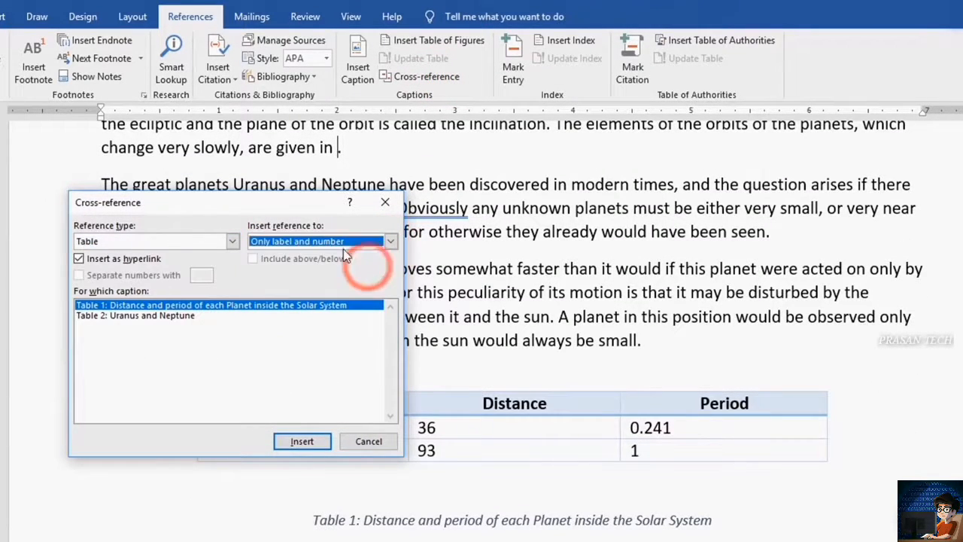
pyautogui.click(305, 444)
pyautogui.click(368, 442)
pyautogui.scroll(6, 393, 366)
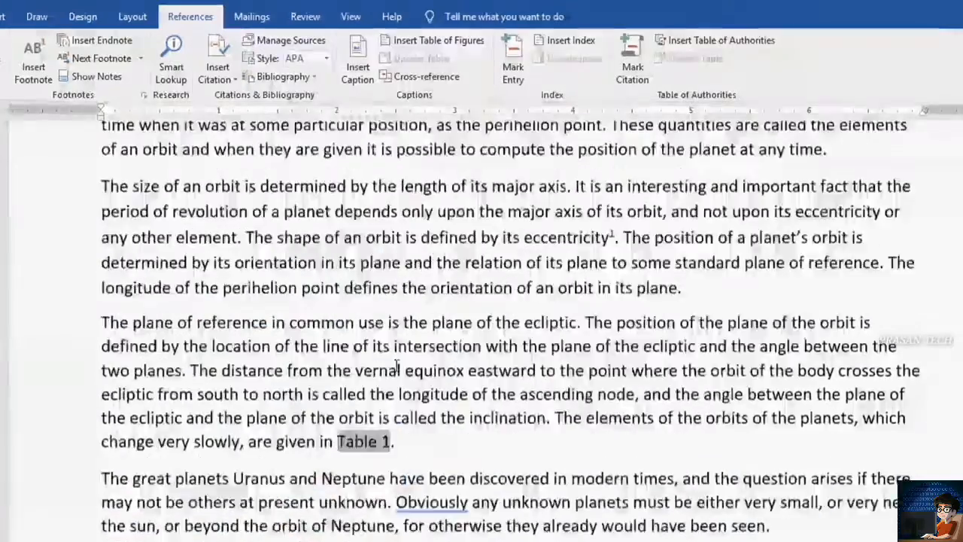
pyautogui.keyDown('ctrl'); pyautogui.click(359, 504); pyautogui.keyUp('ctrl')
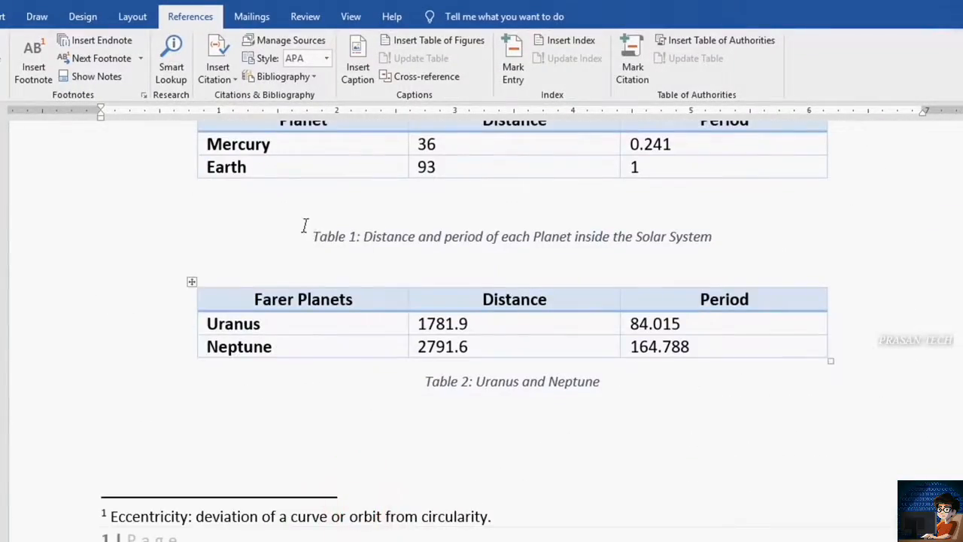